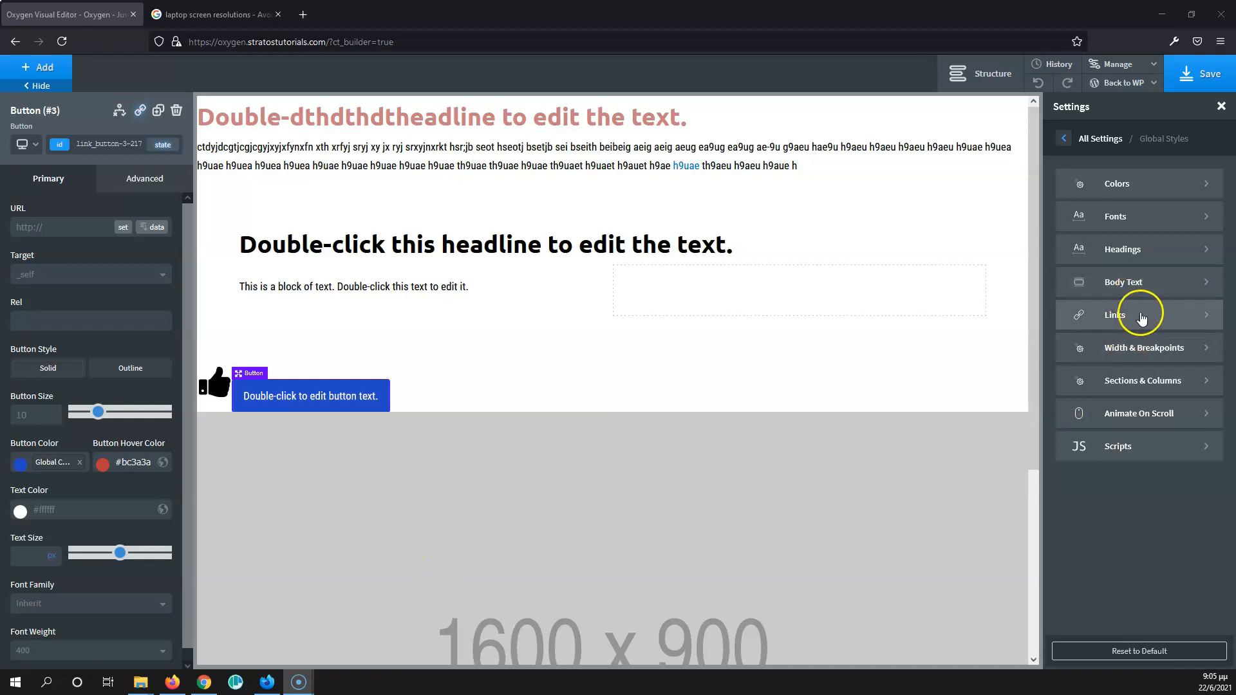
- Review the page width and breakpoint values in the global styles
click(1147, 354)
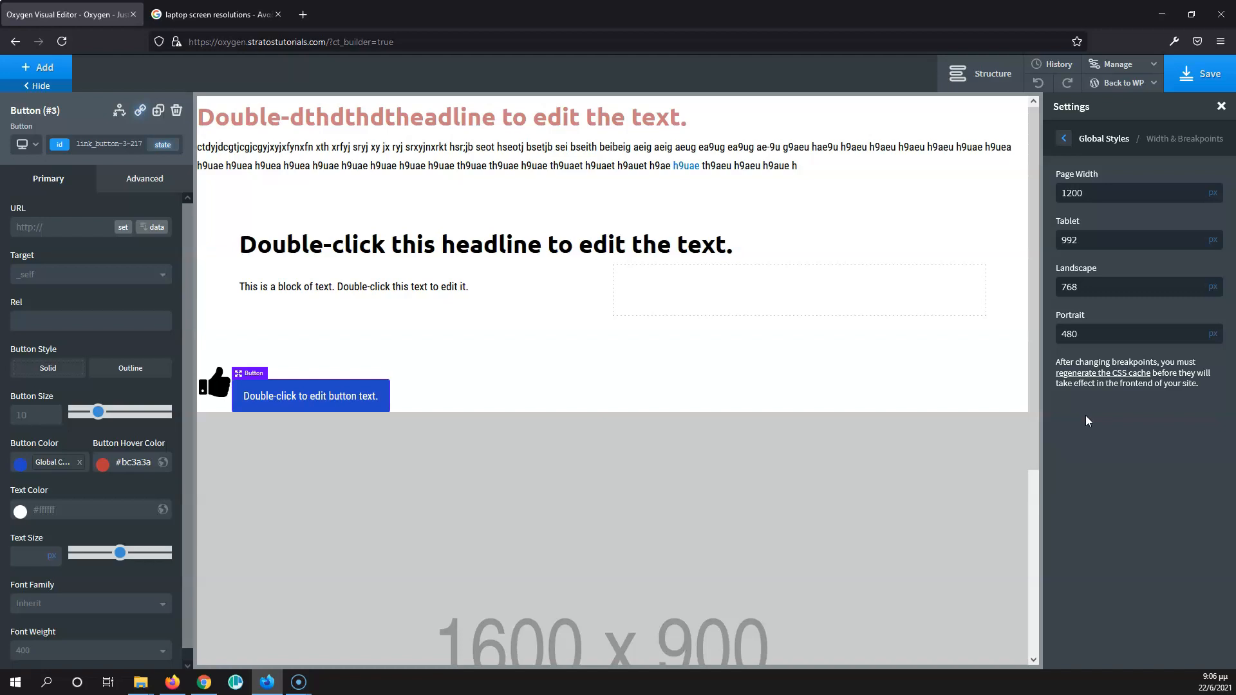
click(1063, 142)
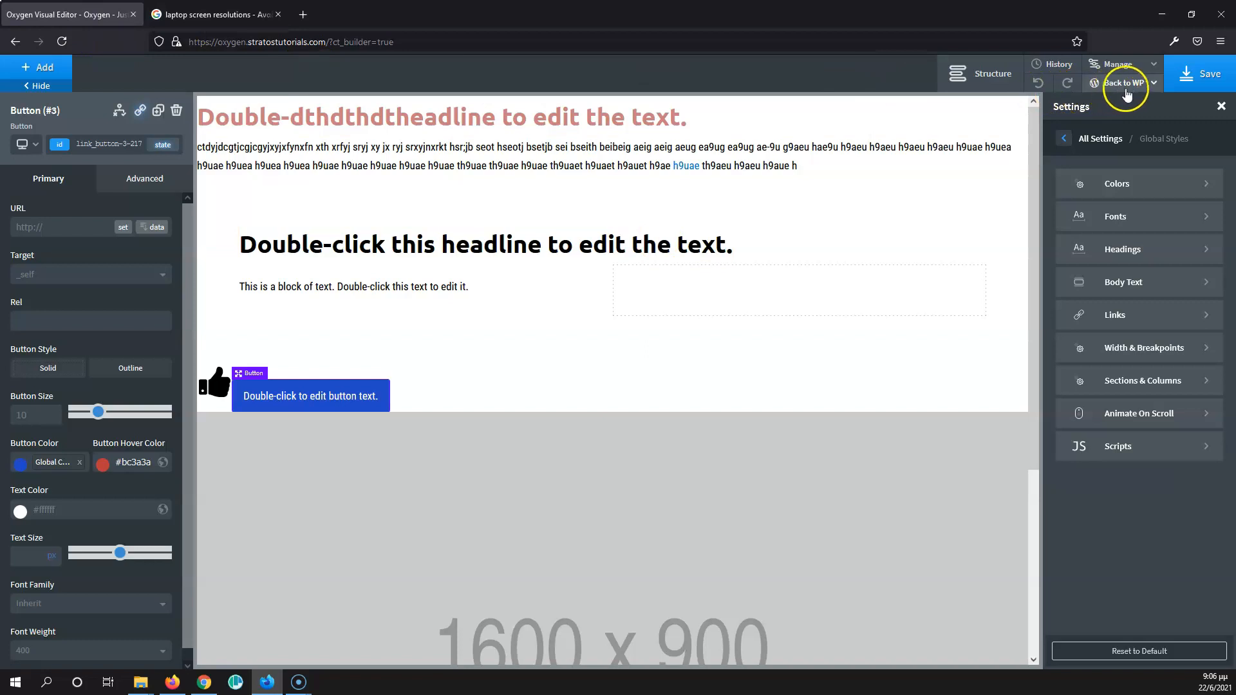
- Open the WordPress admin for this page in a new browser tab and go to the list of all pages
click(1153, 84)
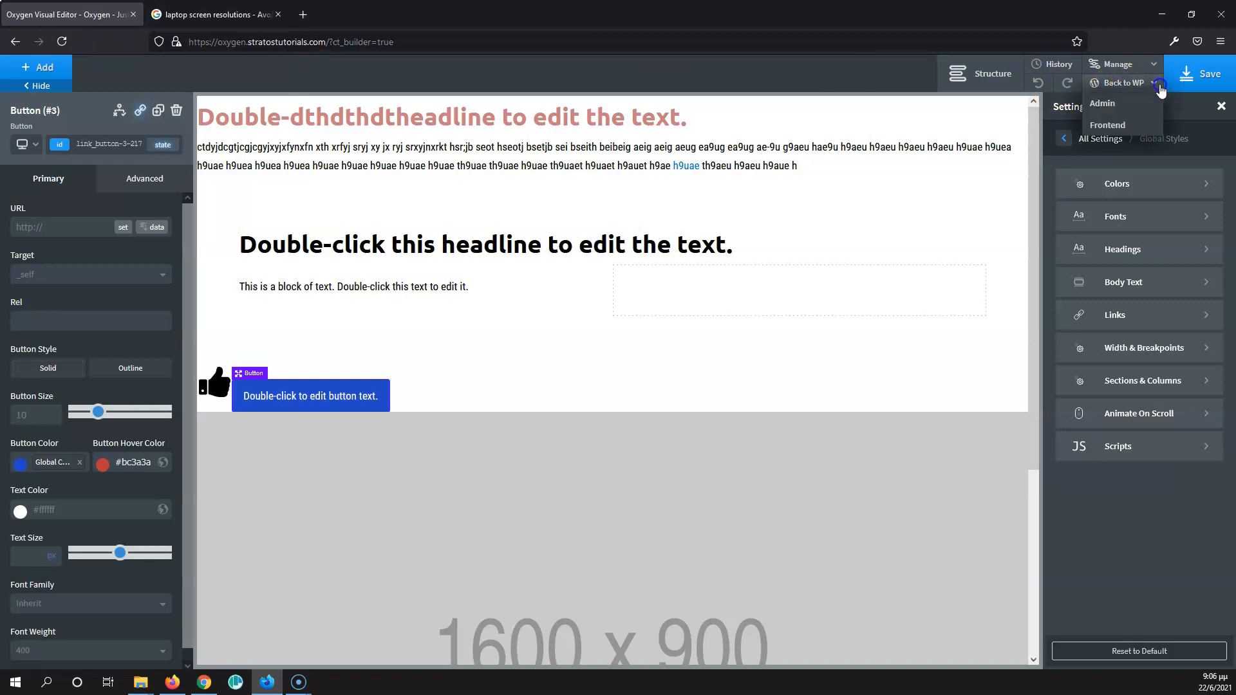
click(1110, 113)
click(208, 15)
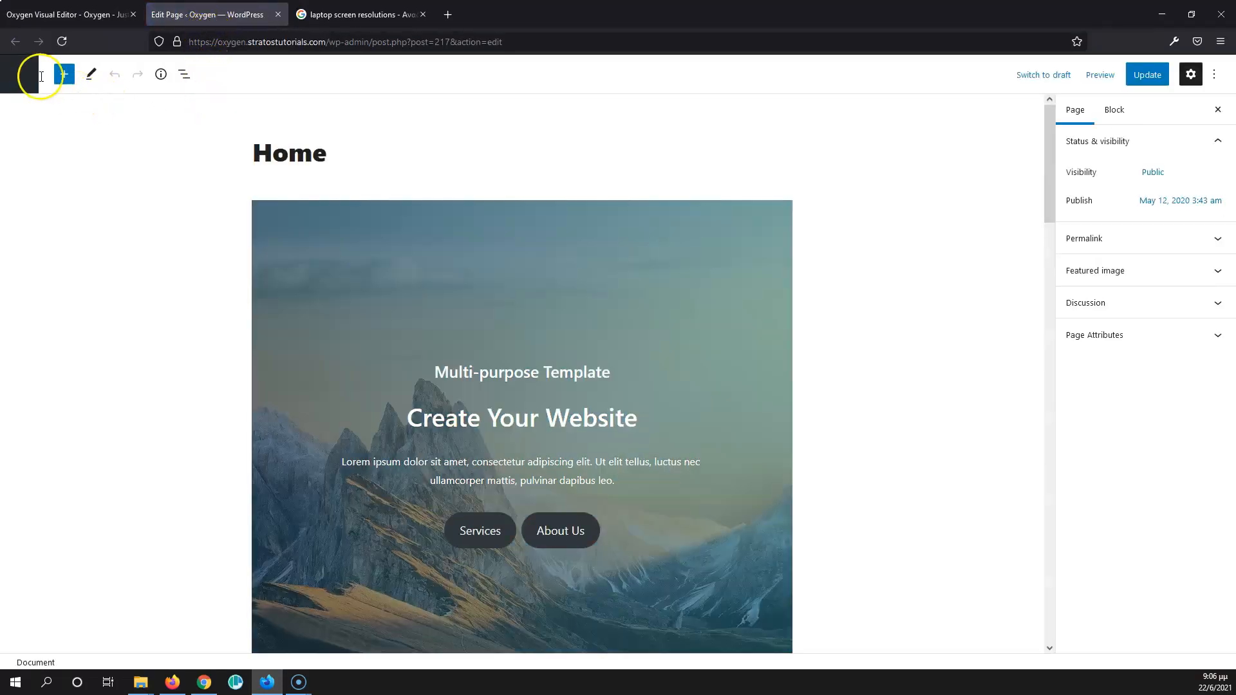
click(22, 75)
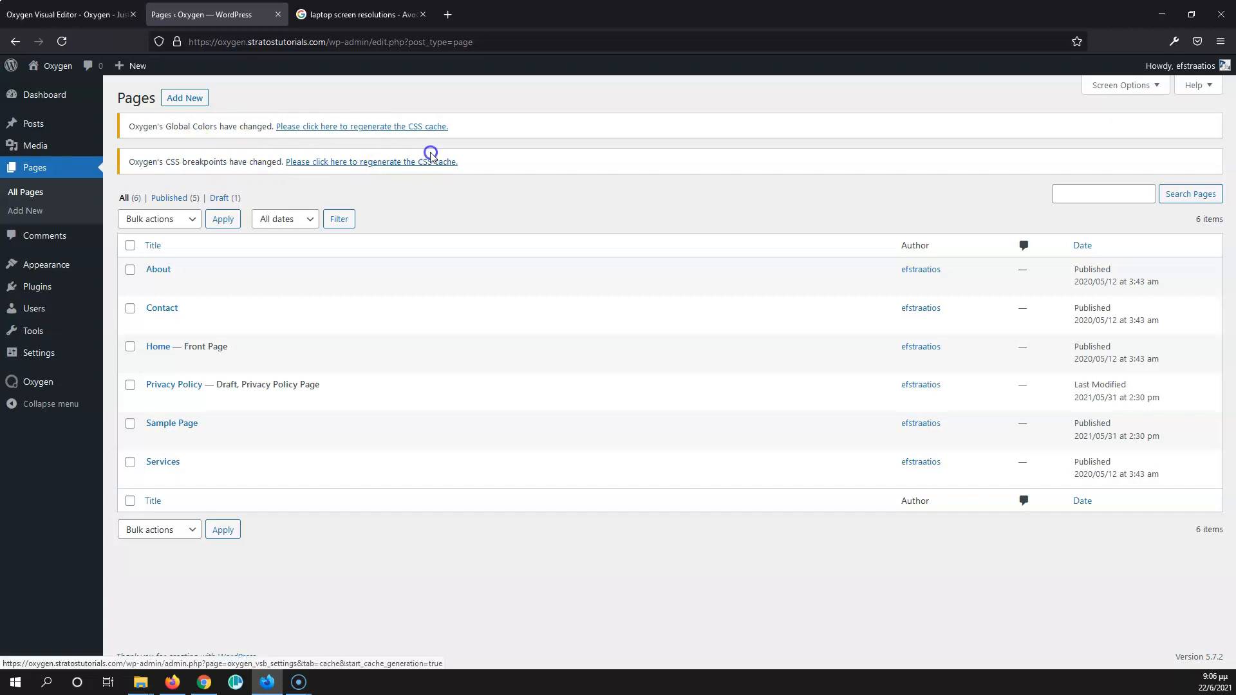
click(377, 127)
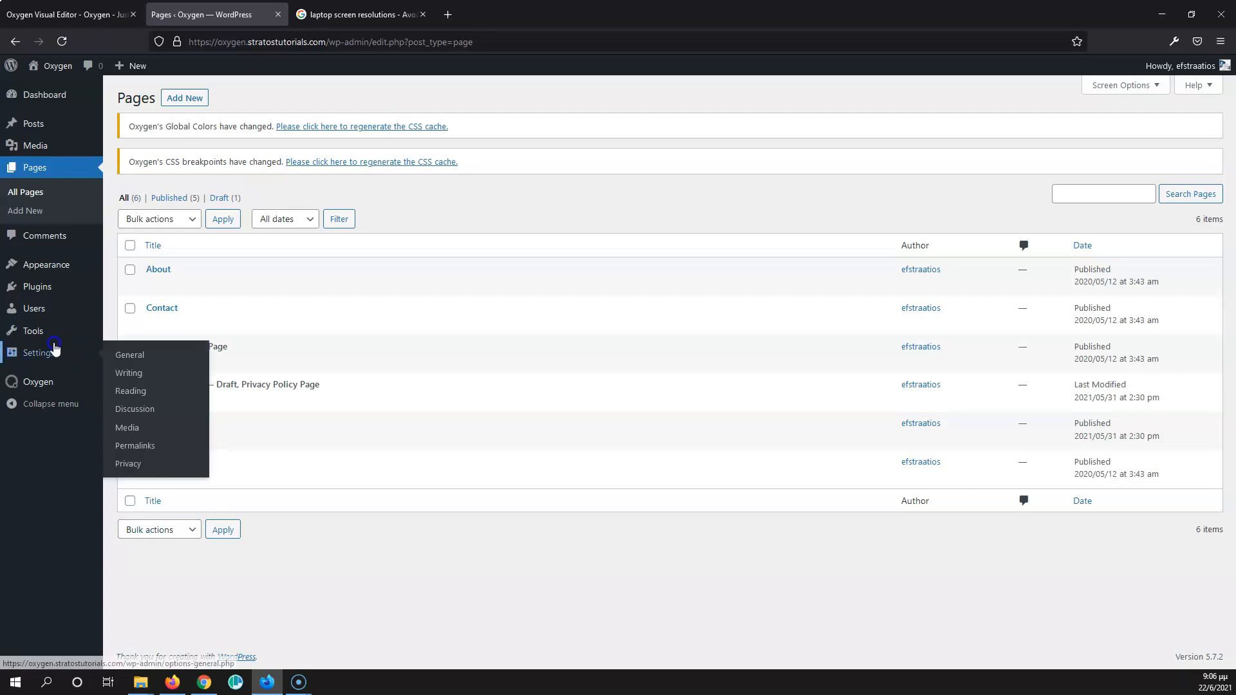
- Open the Oxygen settings in a separate browser tab and view the CSS Cache options
mouse_move(44, 383)
right_click(129, 438)
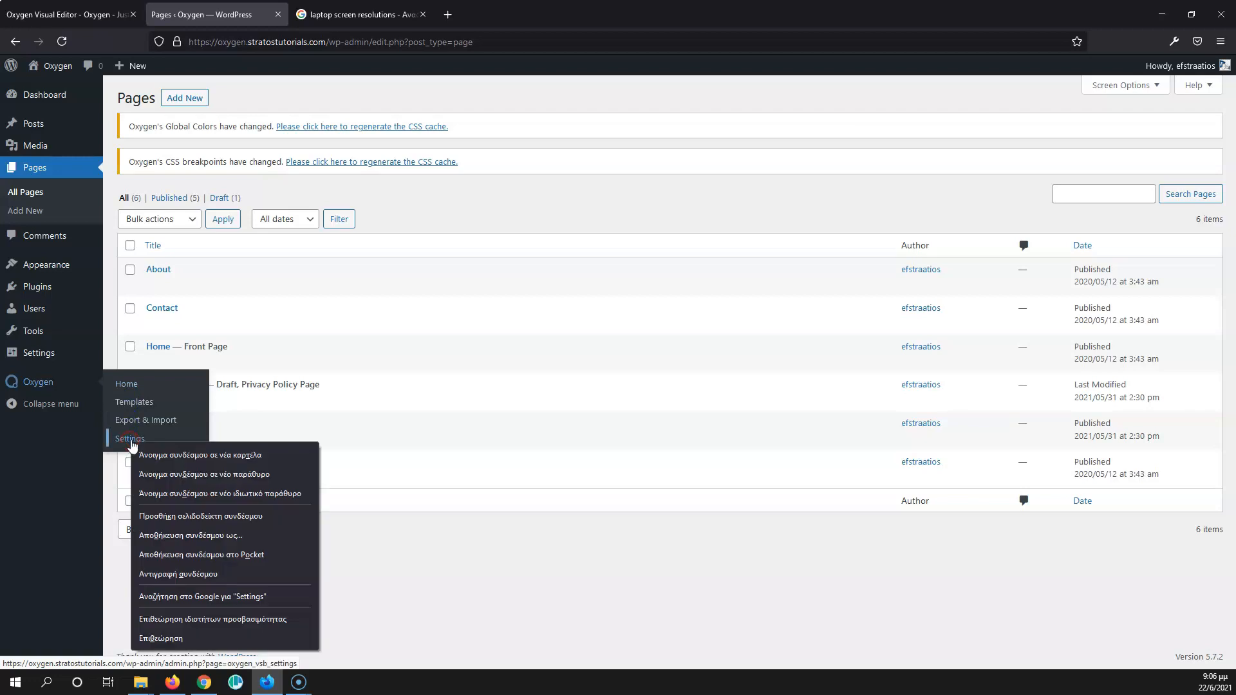
click(155, 451)
click(345, 14)
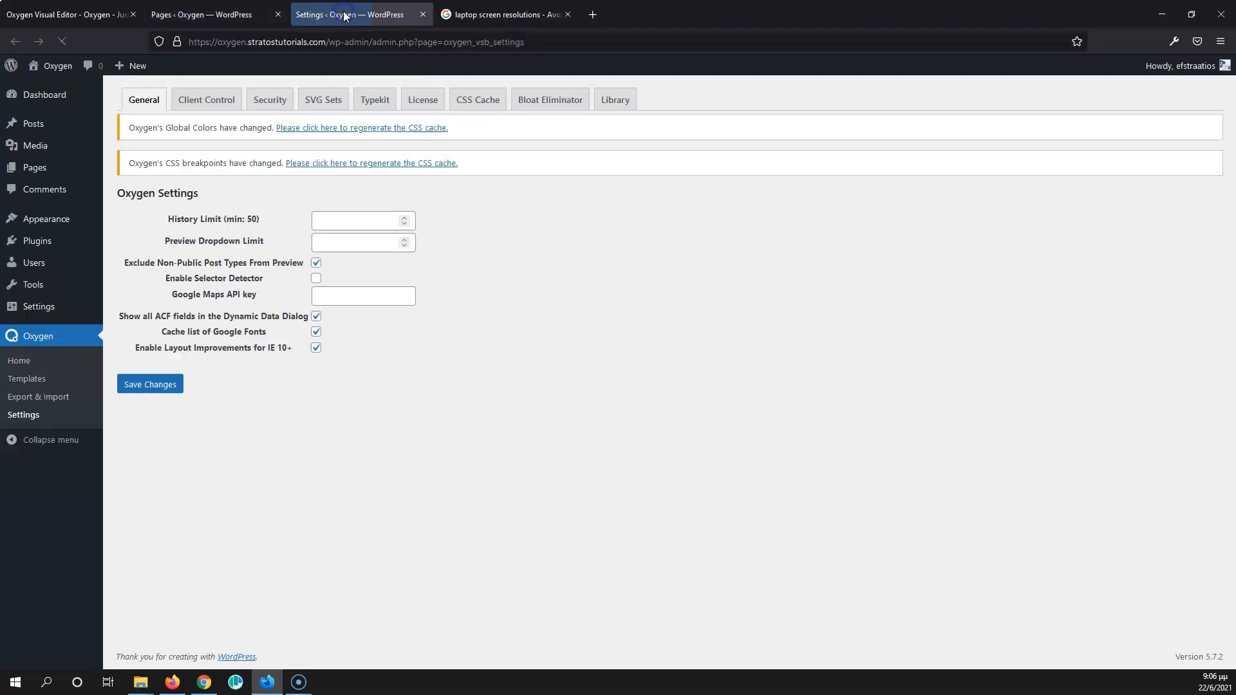
click(473, 101)
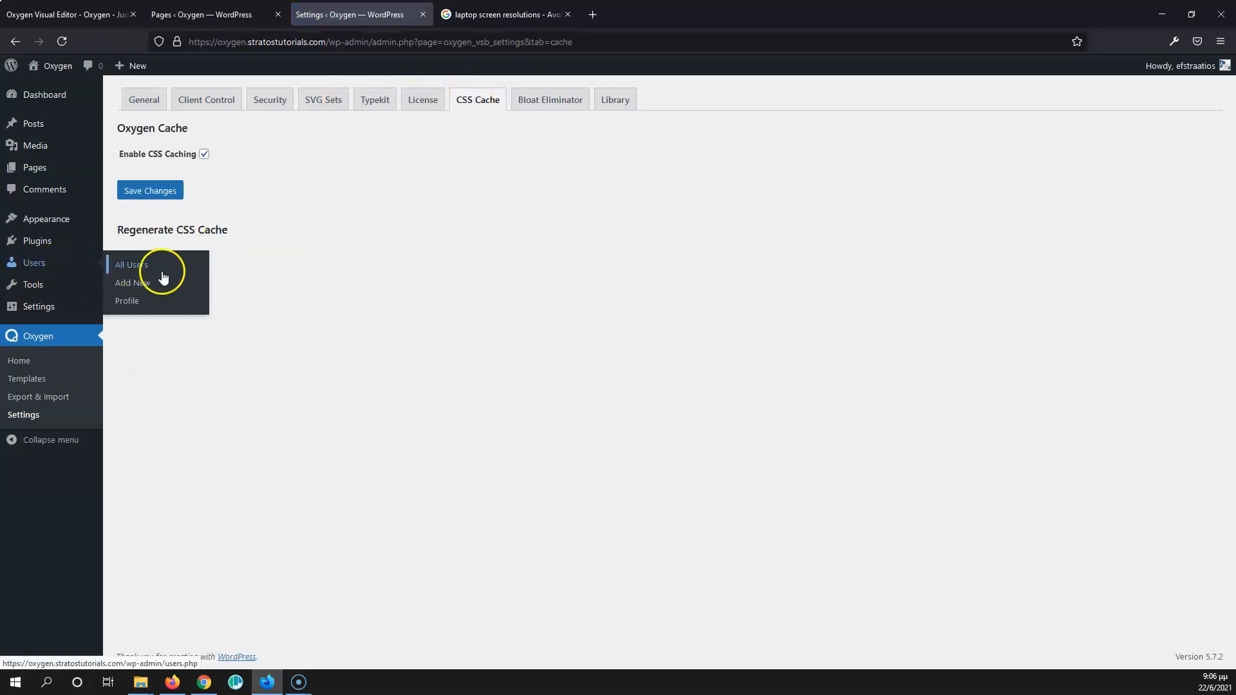
- Regenerate the CSS cache from the Global Colors notice on the Pages list
click(225, 14)
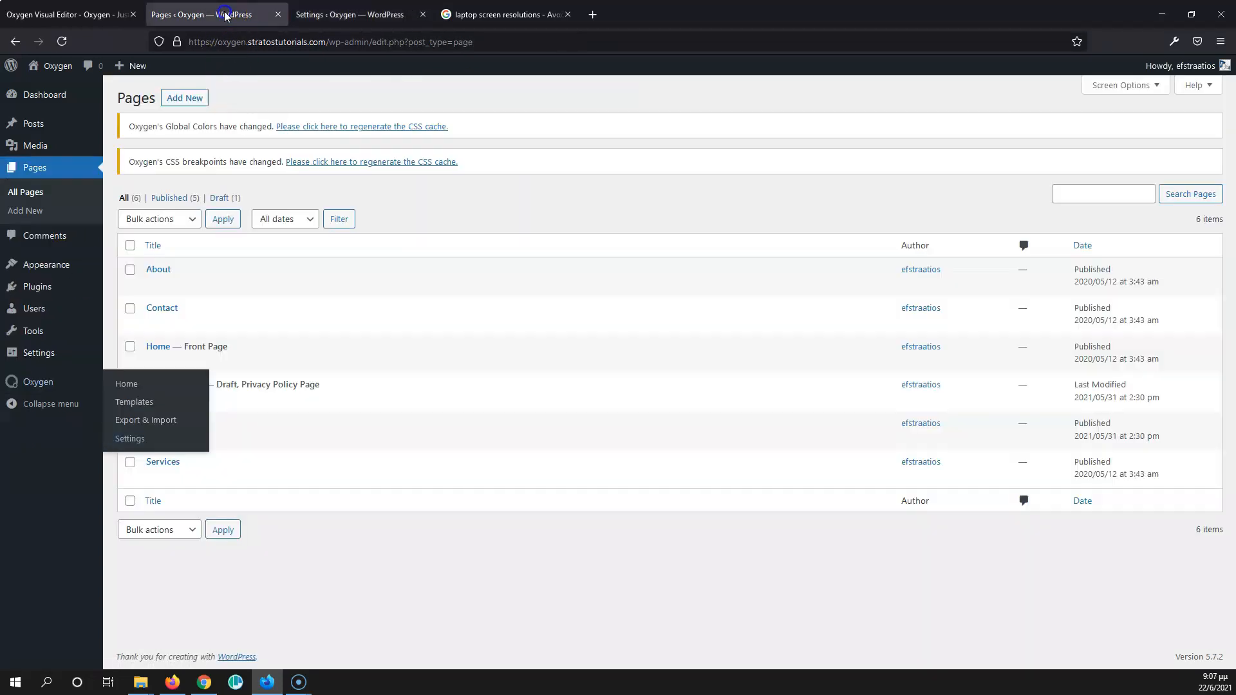
click(397, 126)
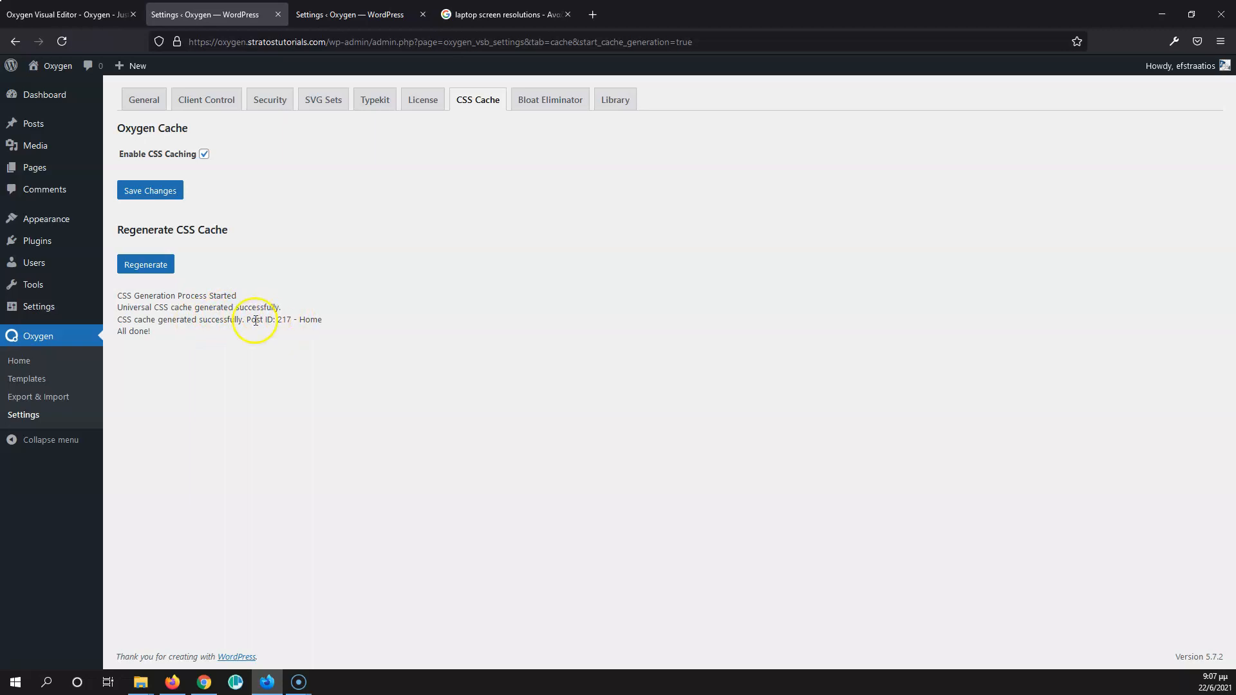
drag(297, 319, 328, 311)
click(324, 302)
- Close both Oxygen settings tabs and the laptop screen resolutions tab, keeping only the visual editor open
click(277, 15)
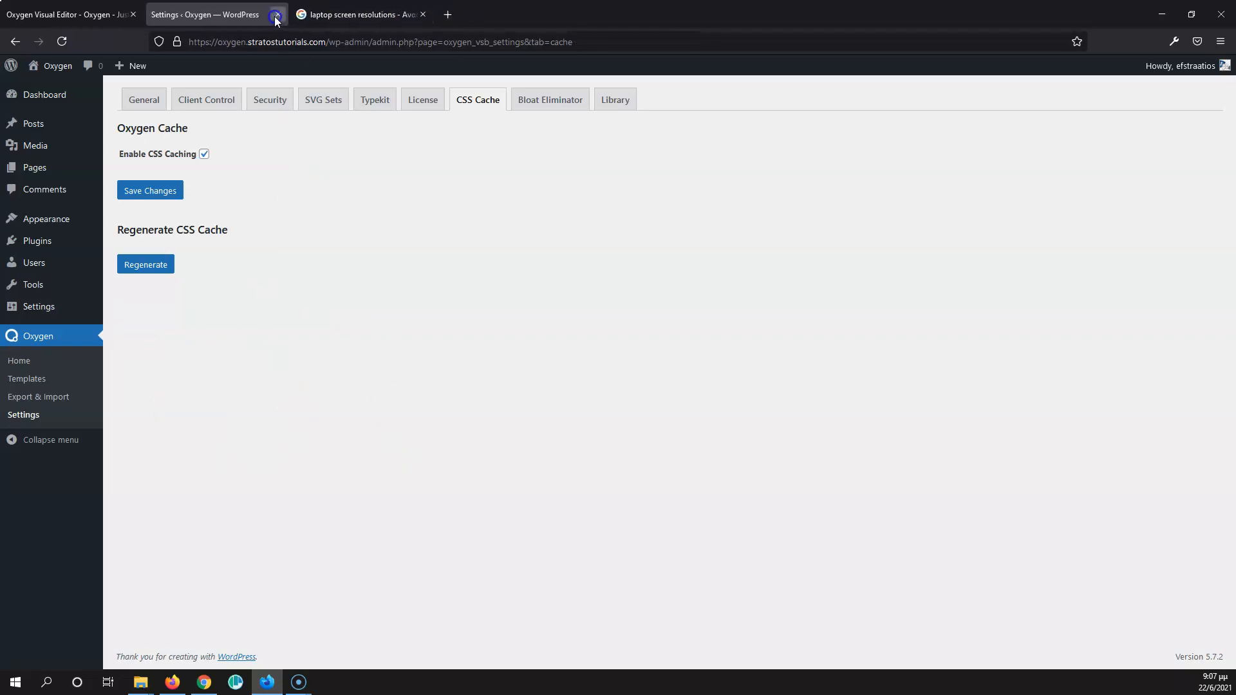
middle_click(277, 15)
click(83, 14)
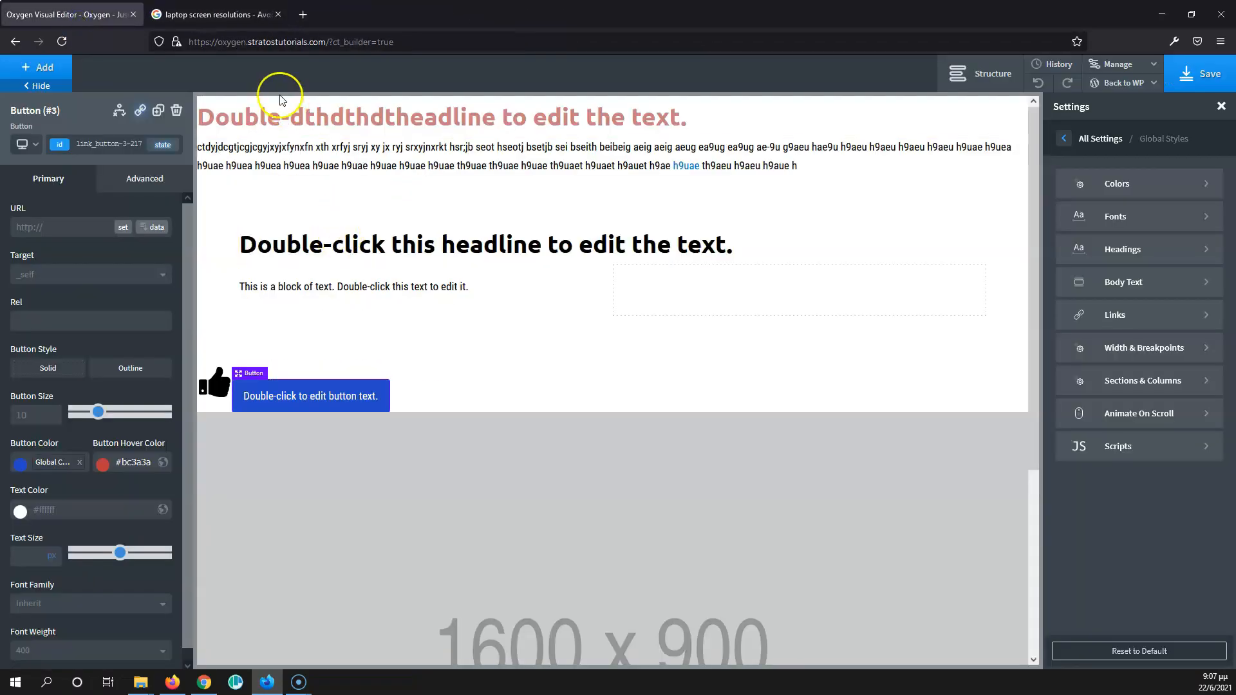
click(277, 15)
- Add a second button element beside the existing blue button below the section
click(490, 321)
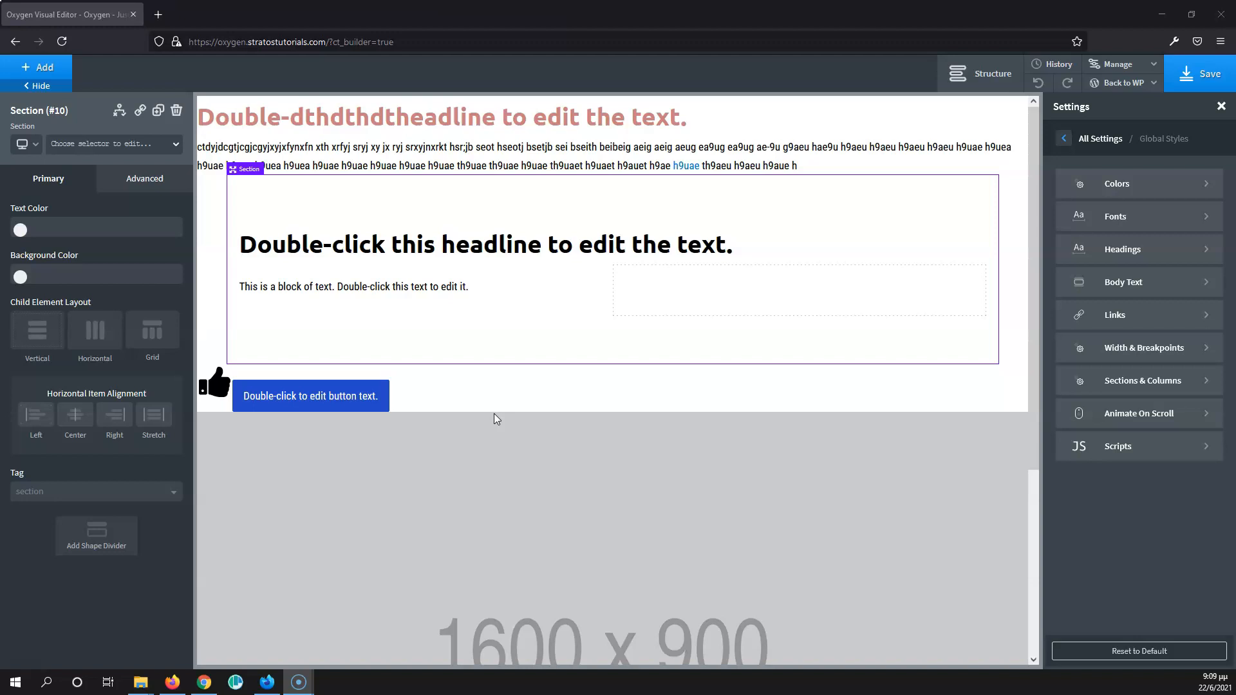
click(325, 402)
click(46, 67)
click(109, 191)
click(51, 453)
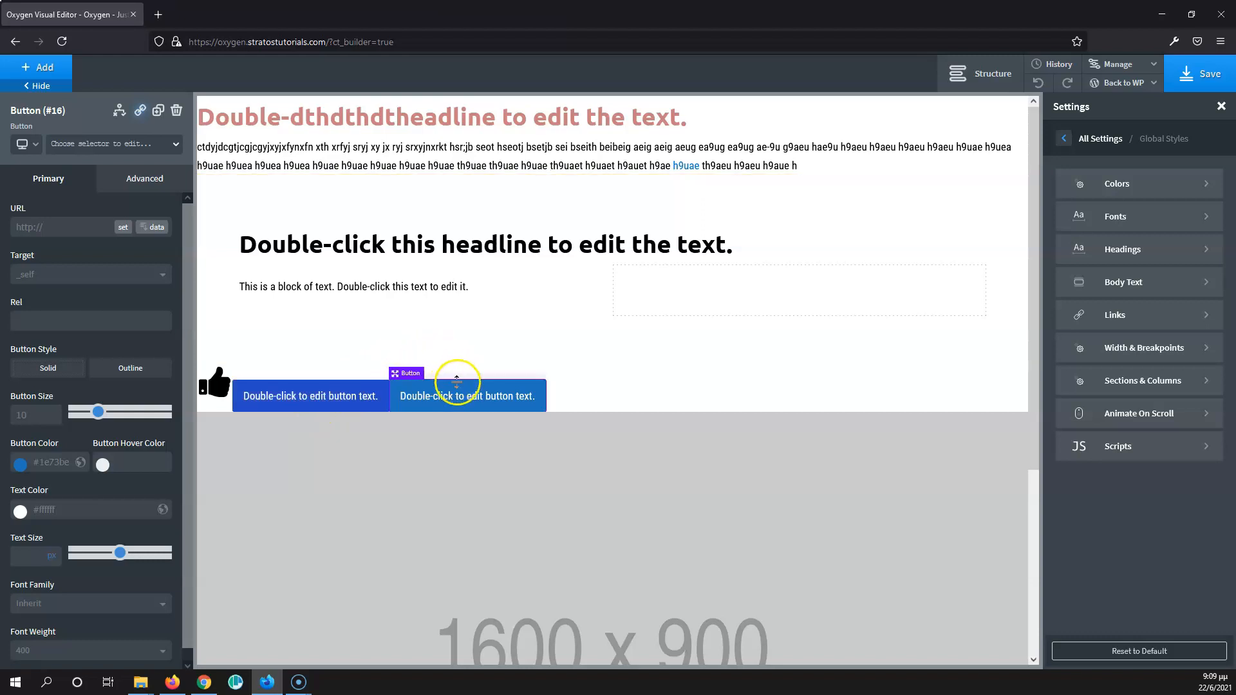
- Clear the custom button color and hover color of the first button
click(360, 396)
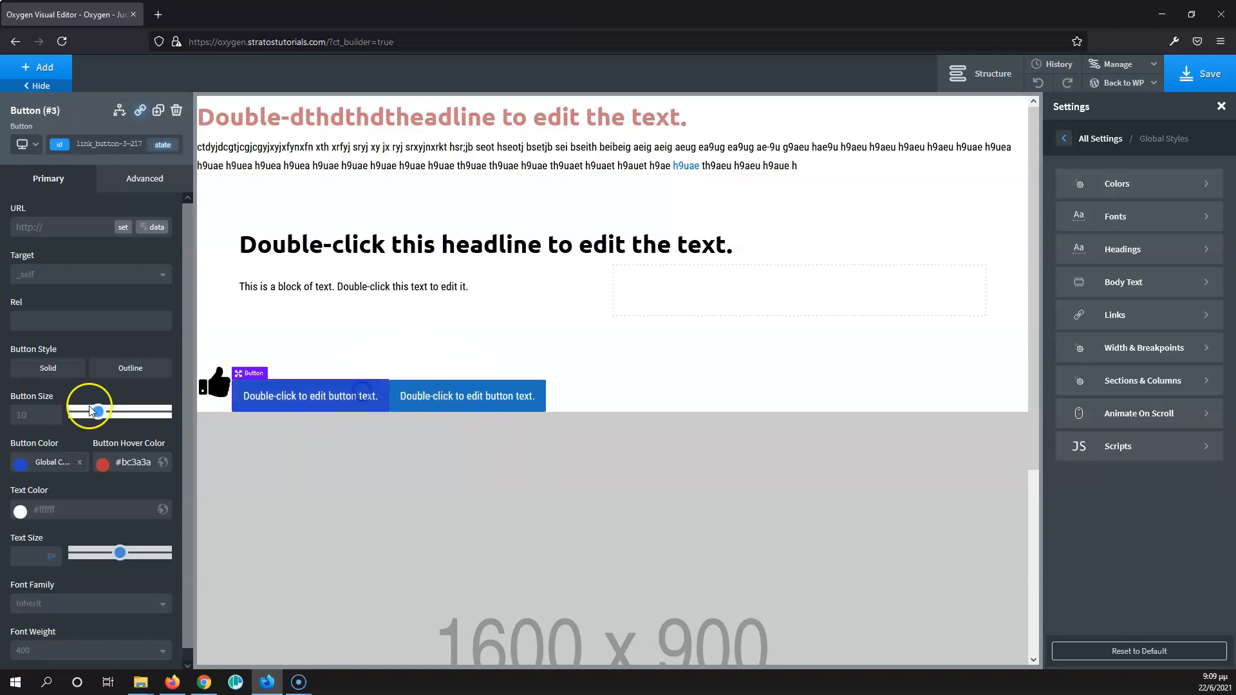
click(79, 462)
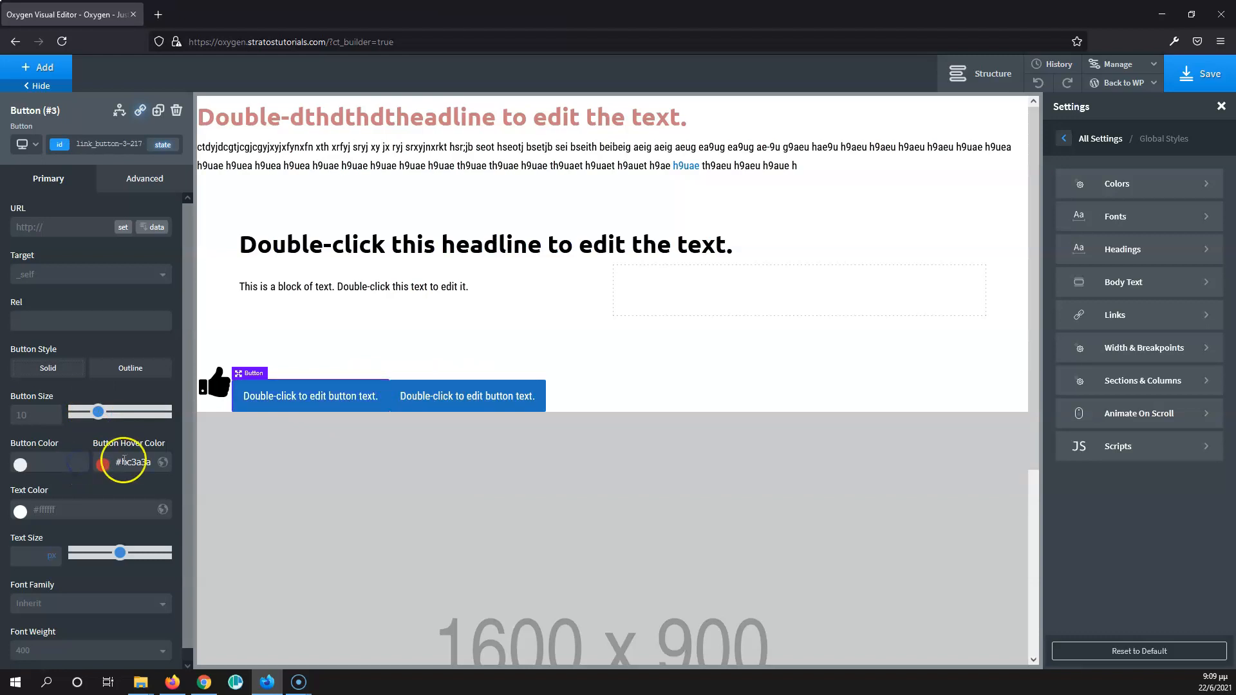
click(458, 395)
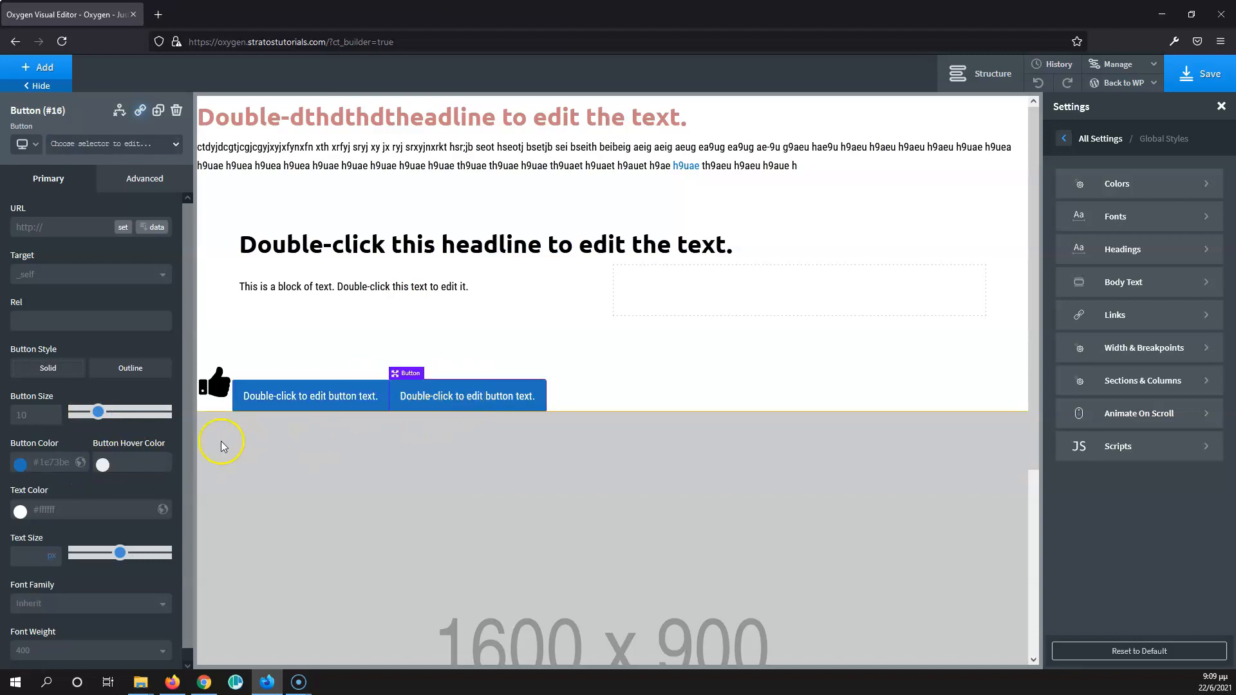
click(275, 399)
click(146, 461)
click(141, 463)
key(BackSpace)
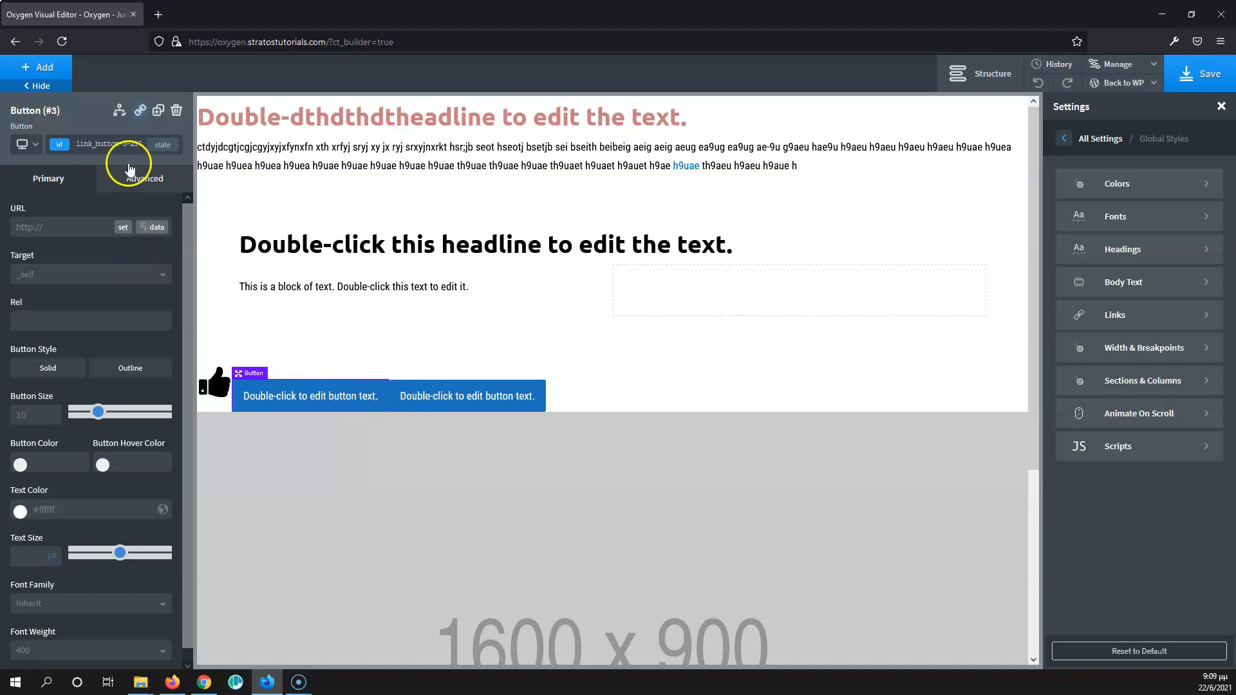
- Add a new class named "button" to the first button
click(97, 141)
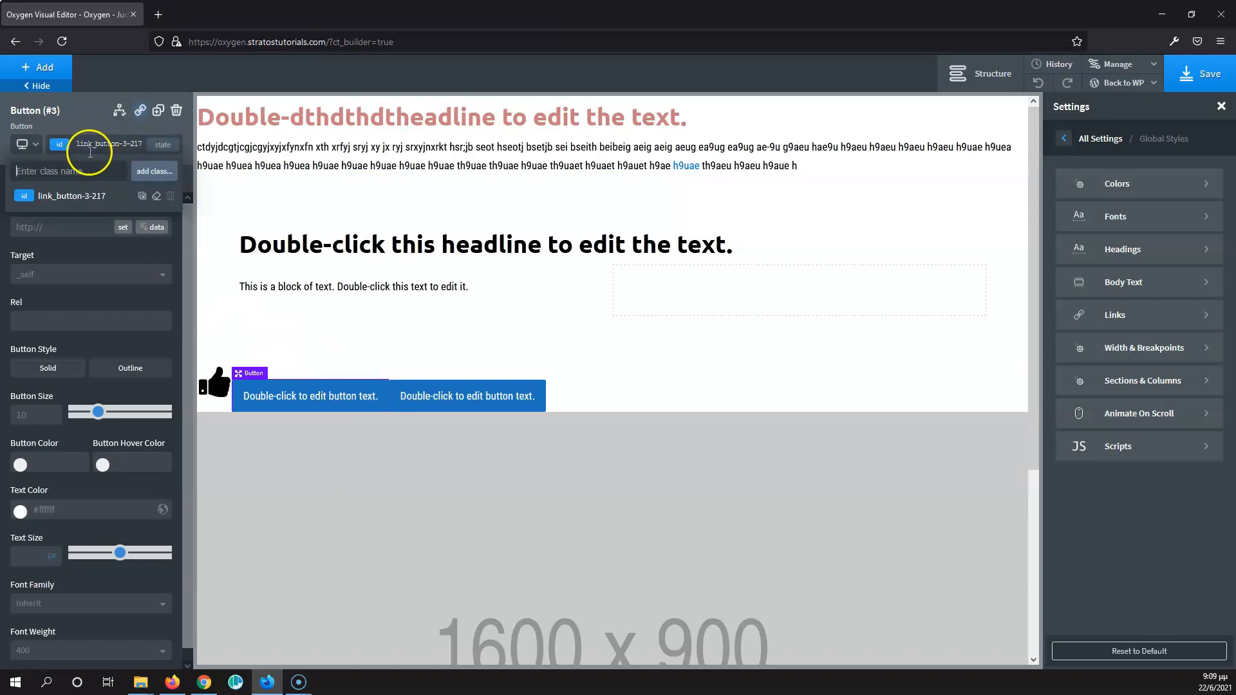
click(88, 167)
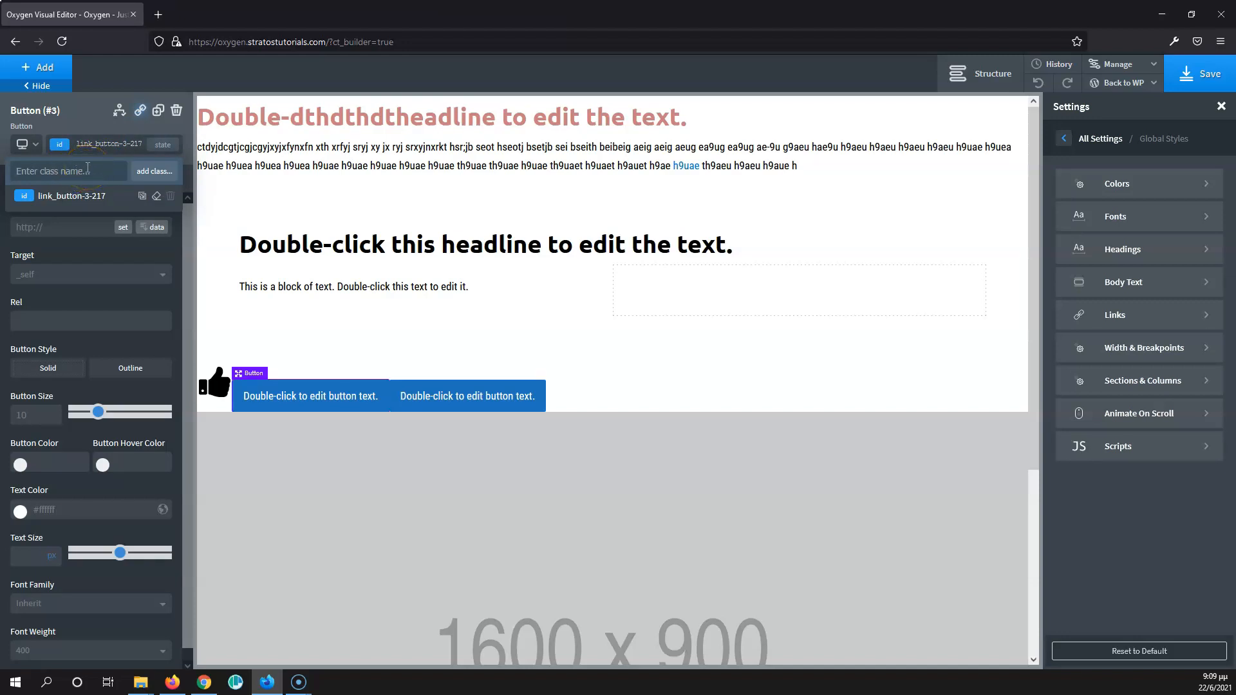
text(button)
click(155, 172)
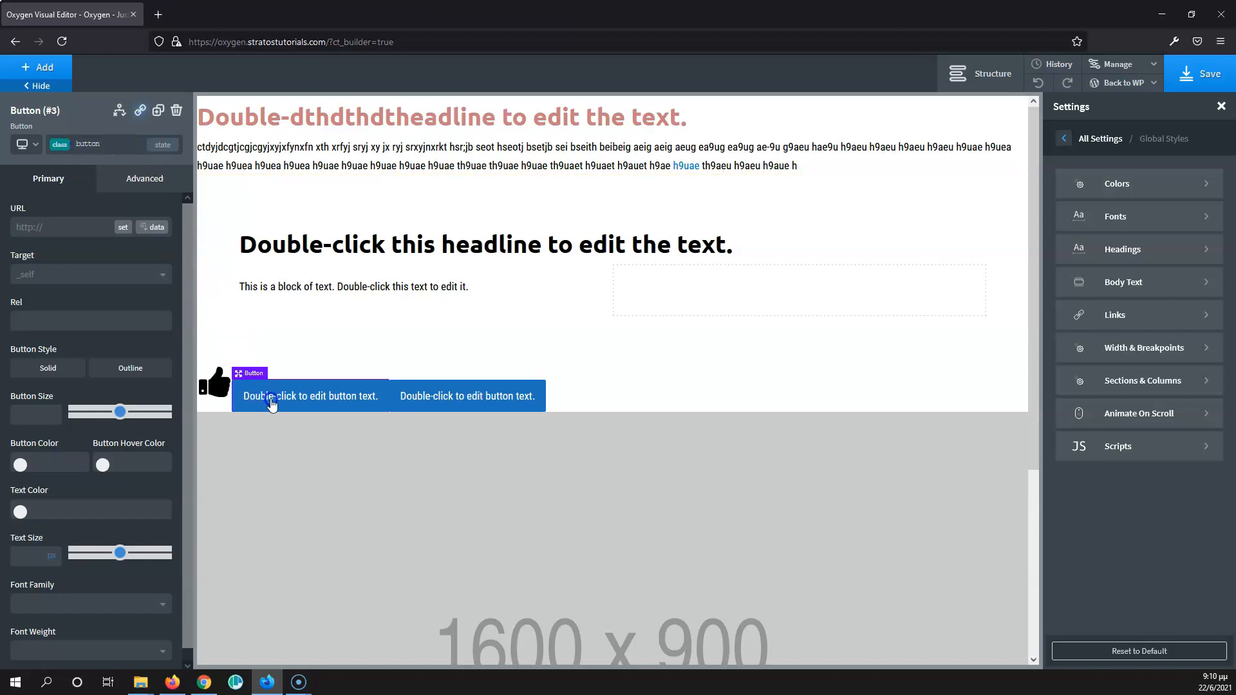
- Assign the existing "button" class to the second button
click(435, 397)
click(97, 146)
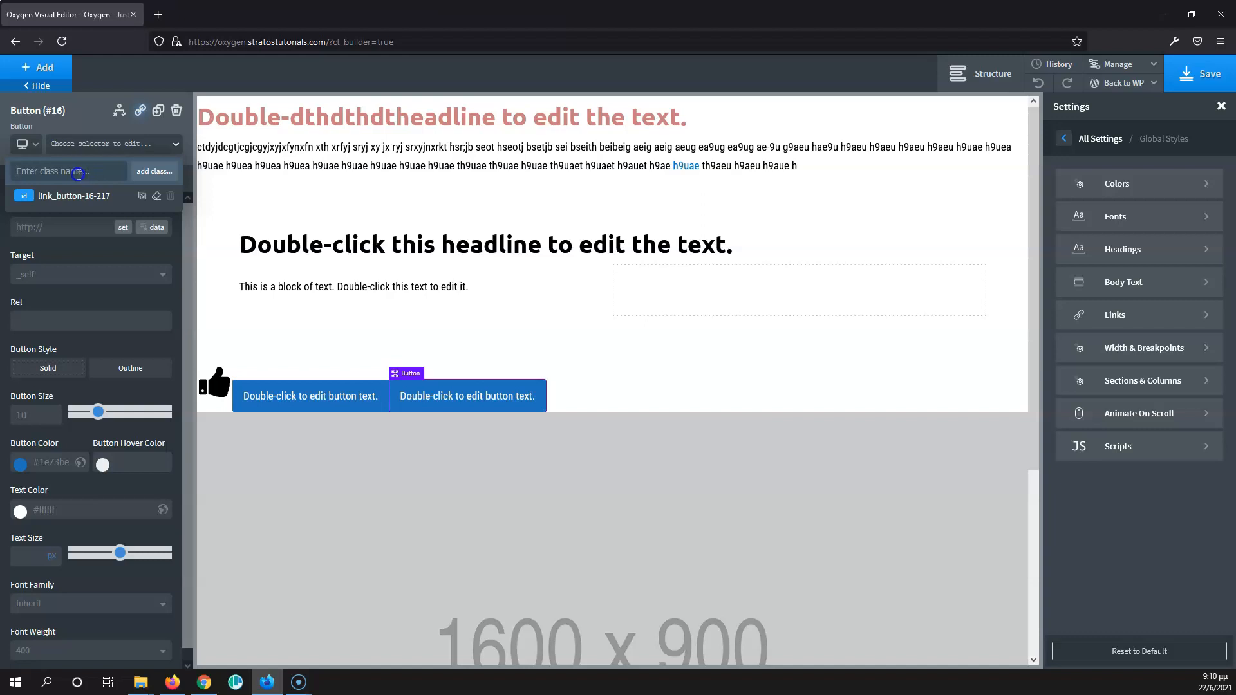
text(bu)
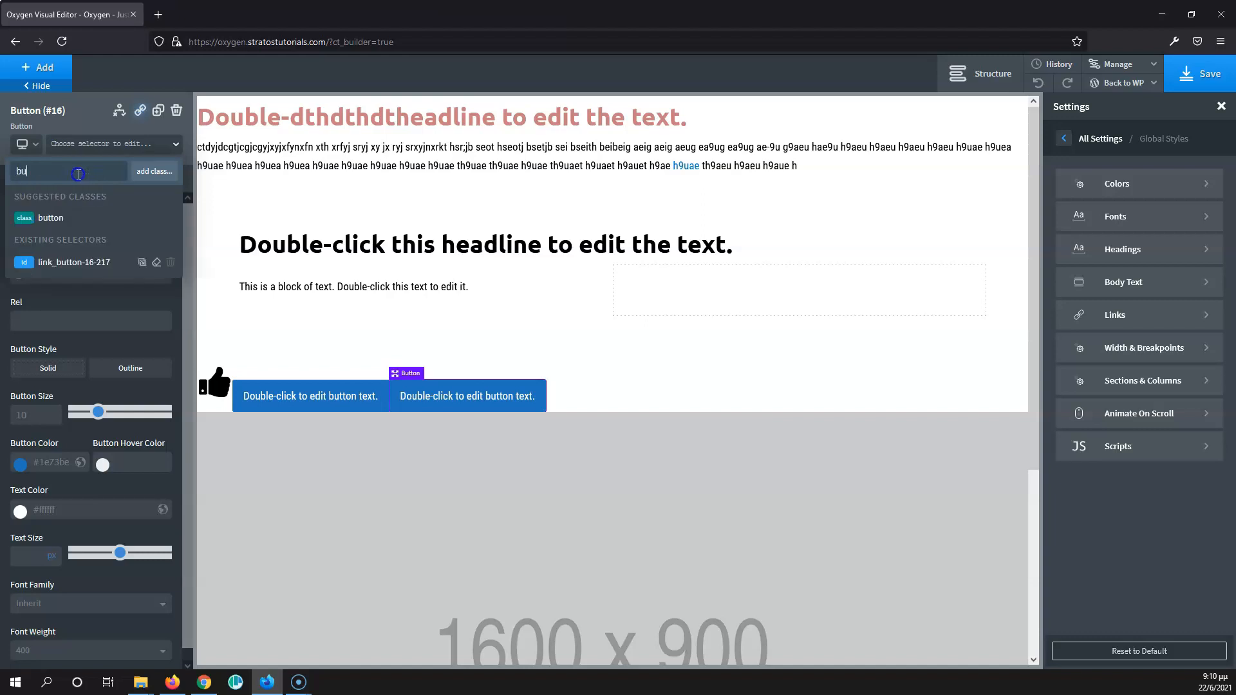
click(52, 219)
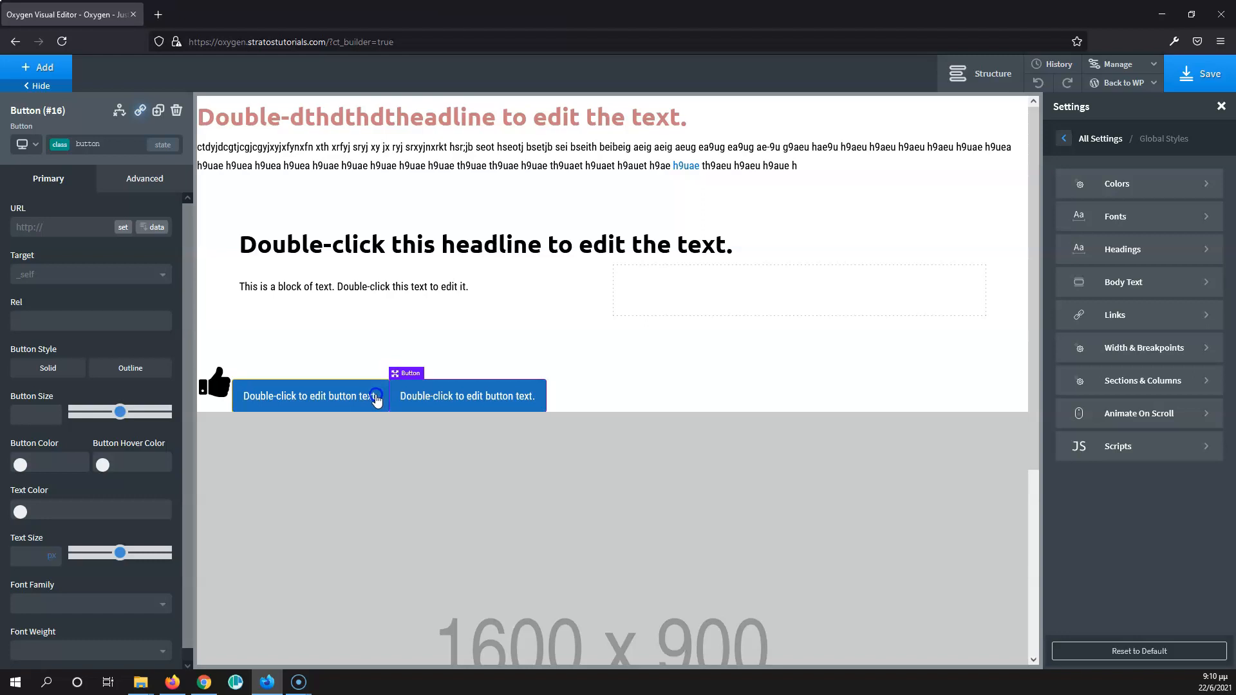
- Set the button color of the "button" class to dark green #0b6b1b, working from the first button
click(288, 389)
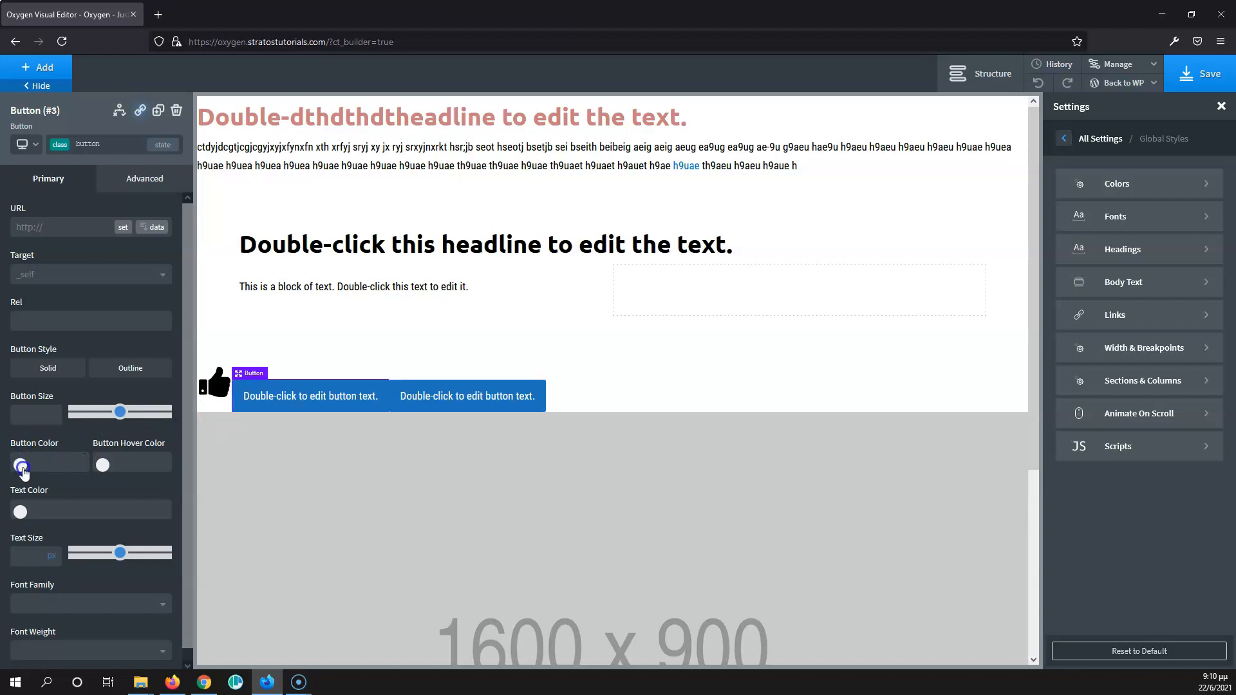
click(20, 466)
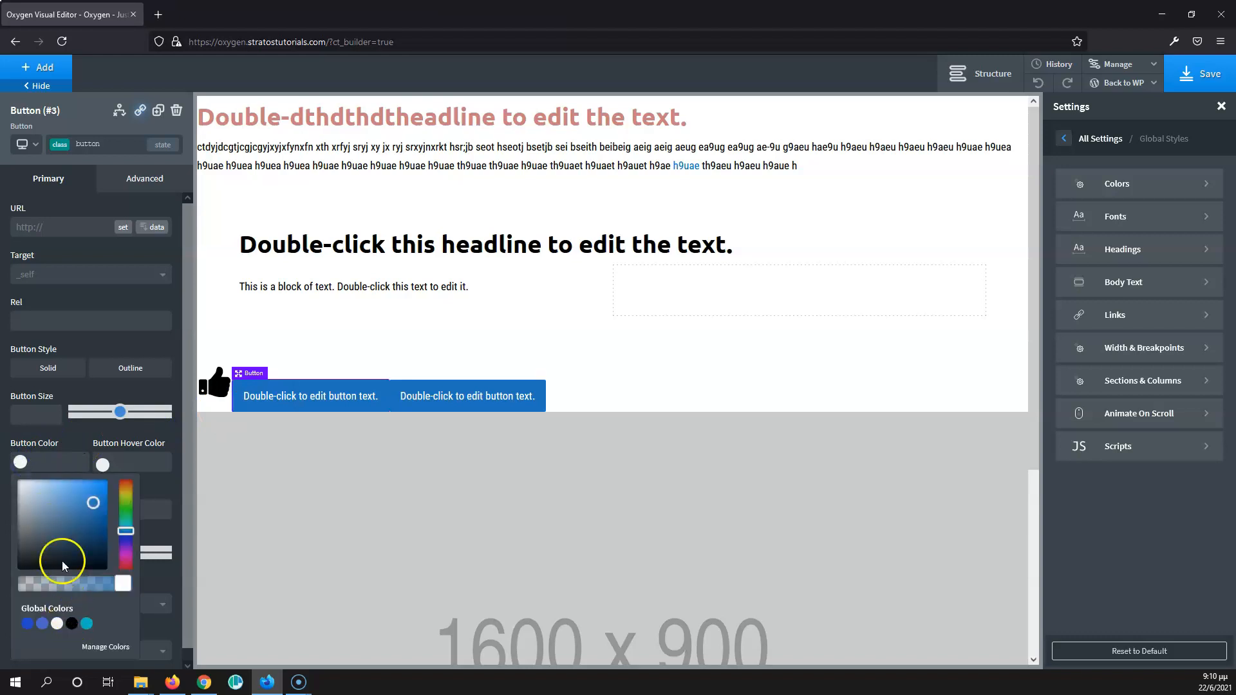
click(70, 501)
drag(70, 501, 101, 483)
click(84, 518)
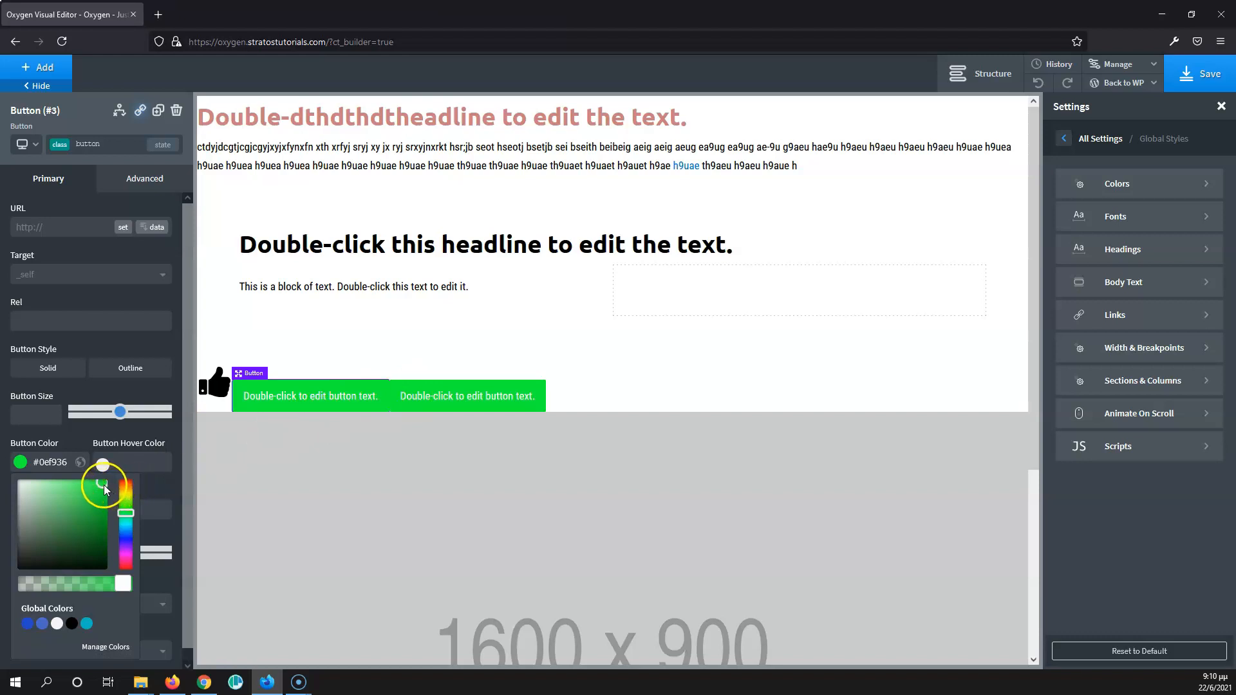
drag(104, 492, 97, 531)
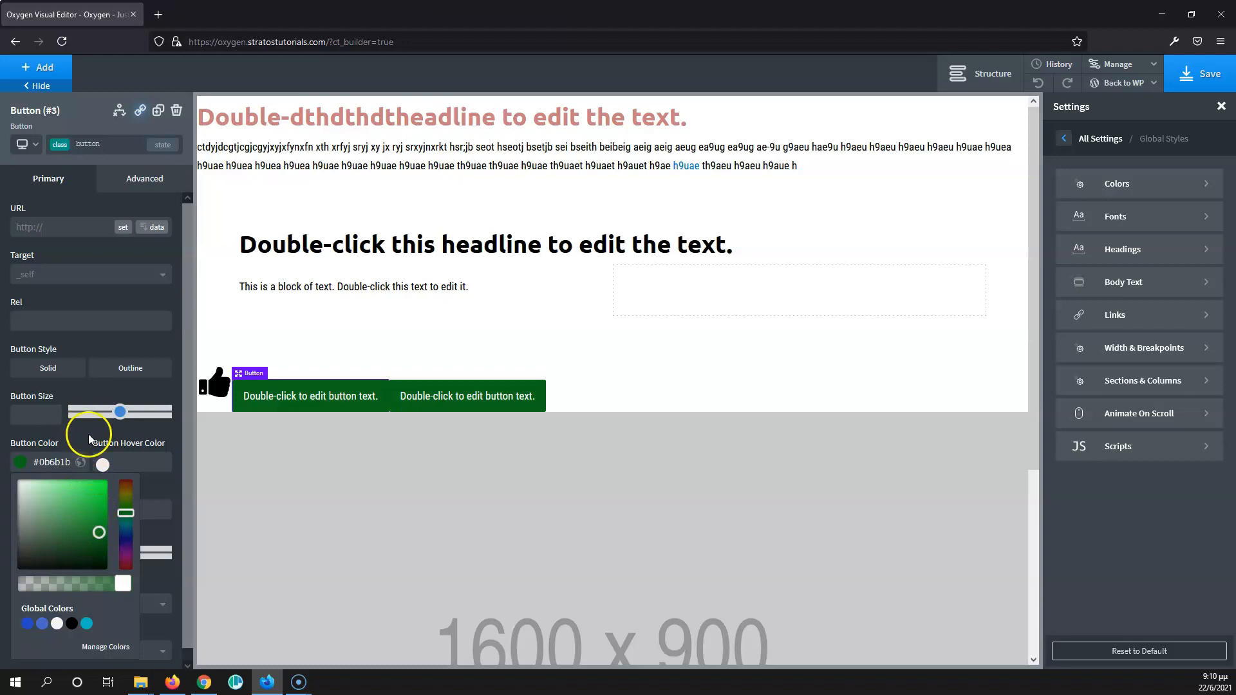
- Give the "button" class a top padding of 20 px and a right margin of 20 px
click(144, 177)
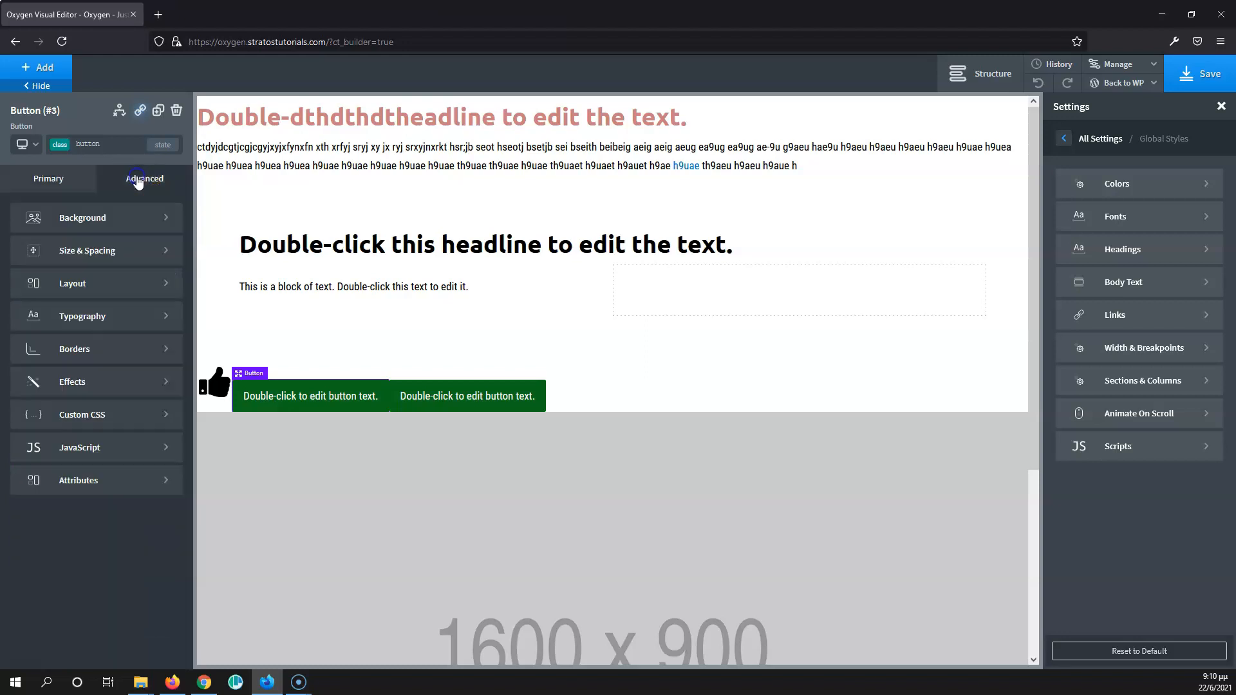
click(128, 257)
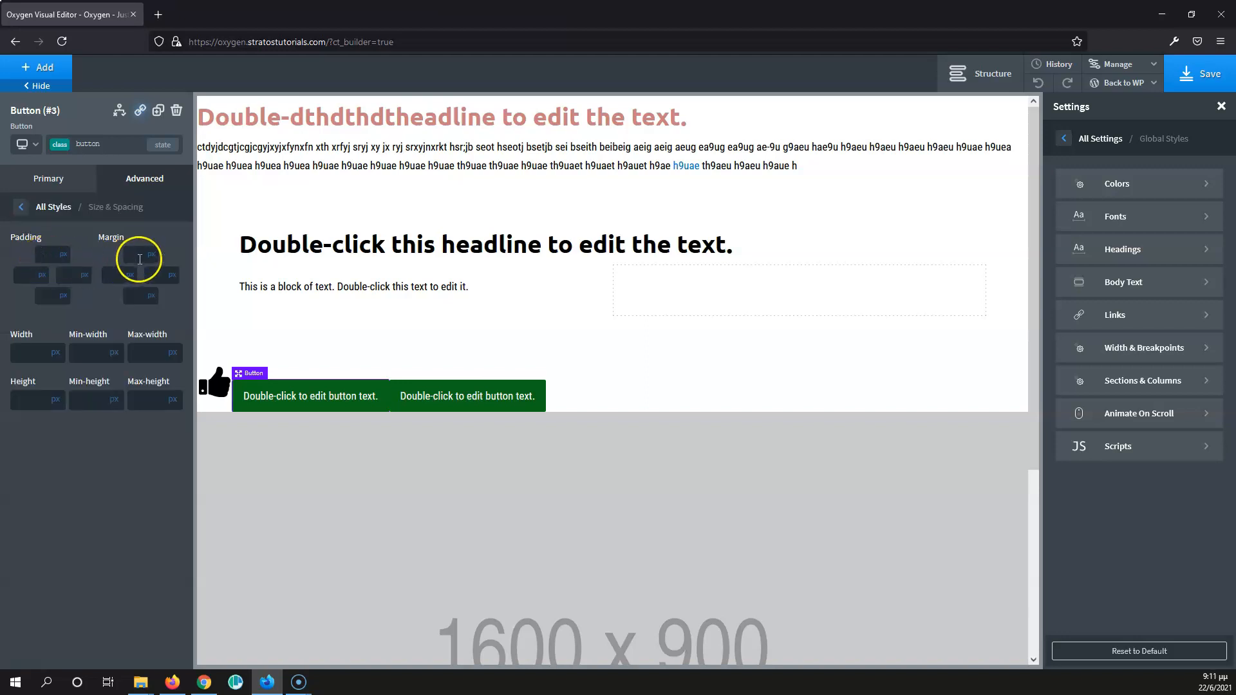
click(52, 257)
text(20)
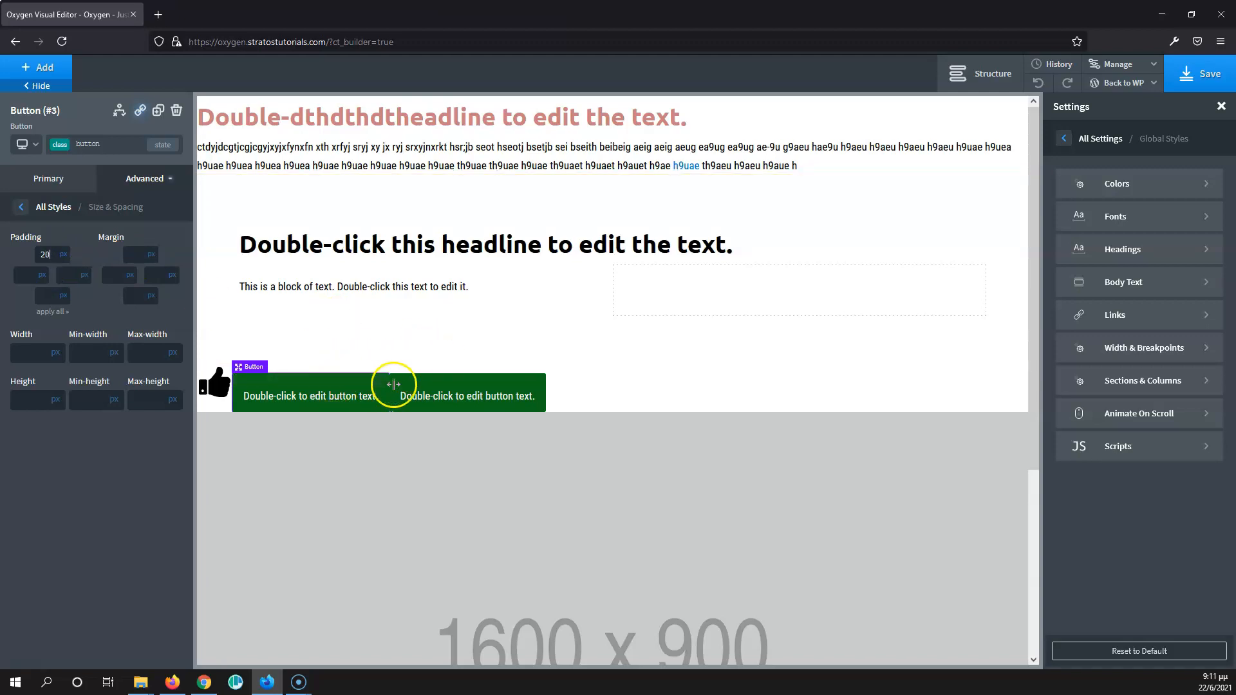
click(146, 276)
text(20)
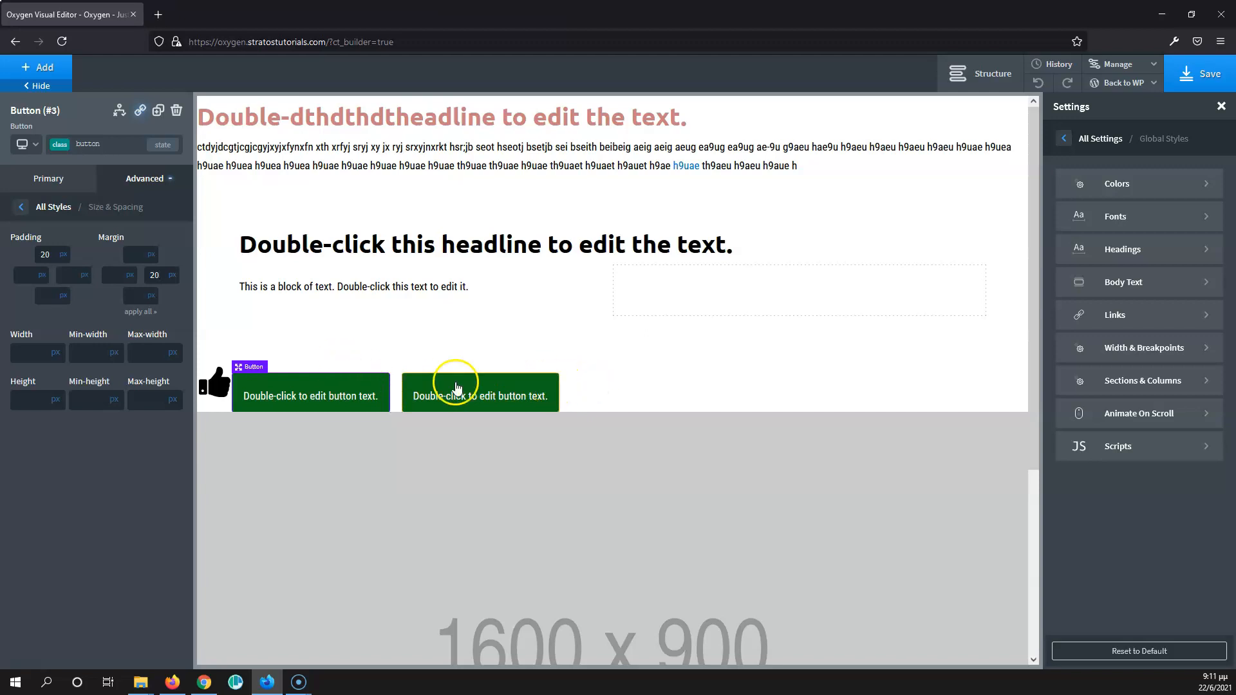
click(316, 397)
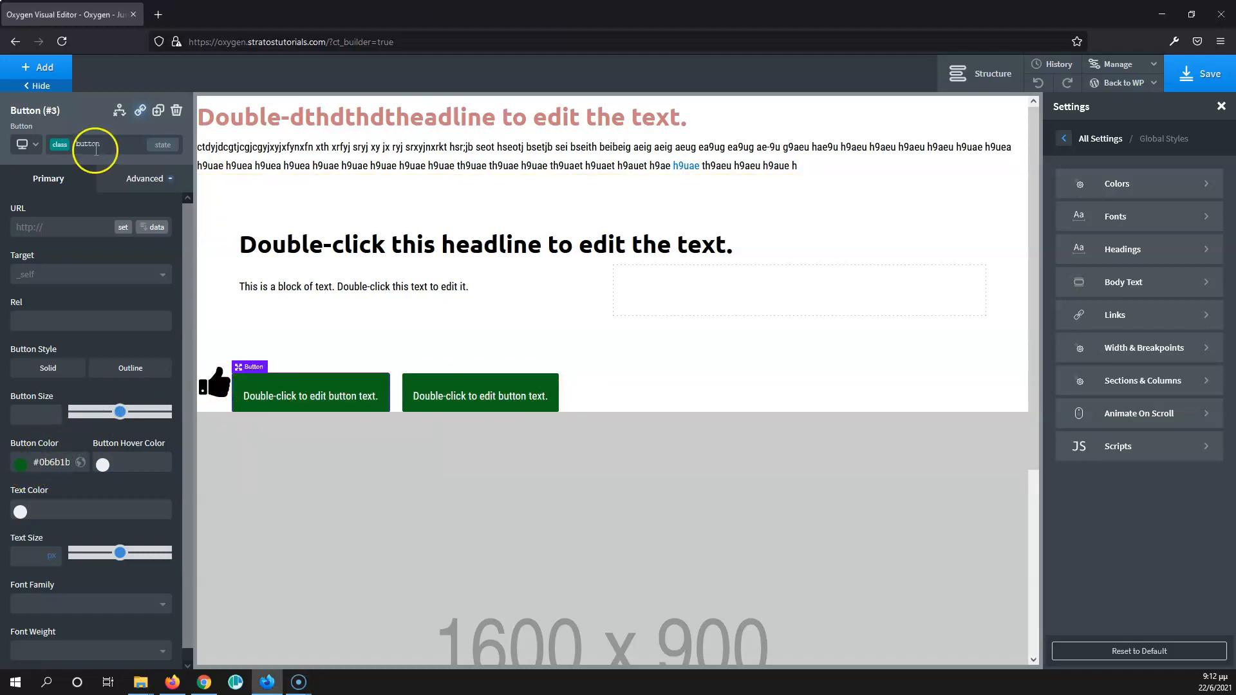
- Add a third button to the page and assign the existing "button" class to it
click(52, 75)
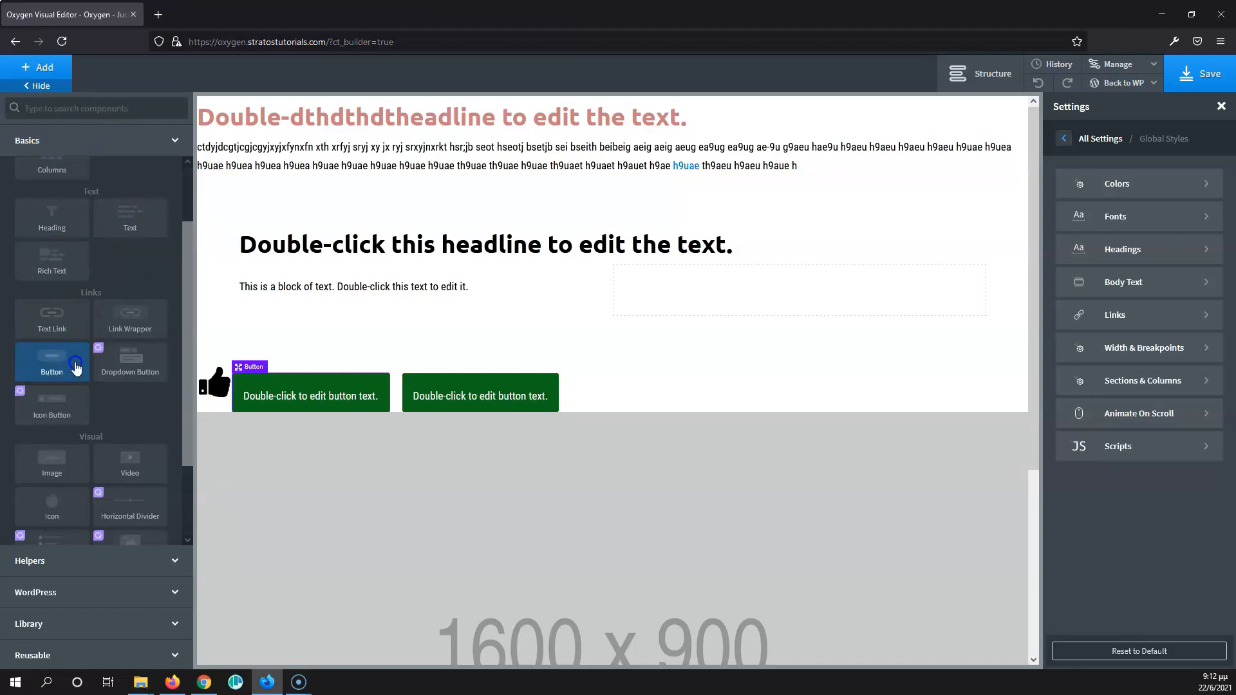
click(52, 360)
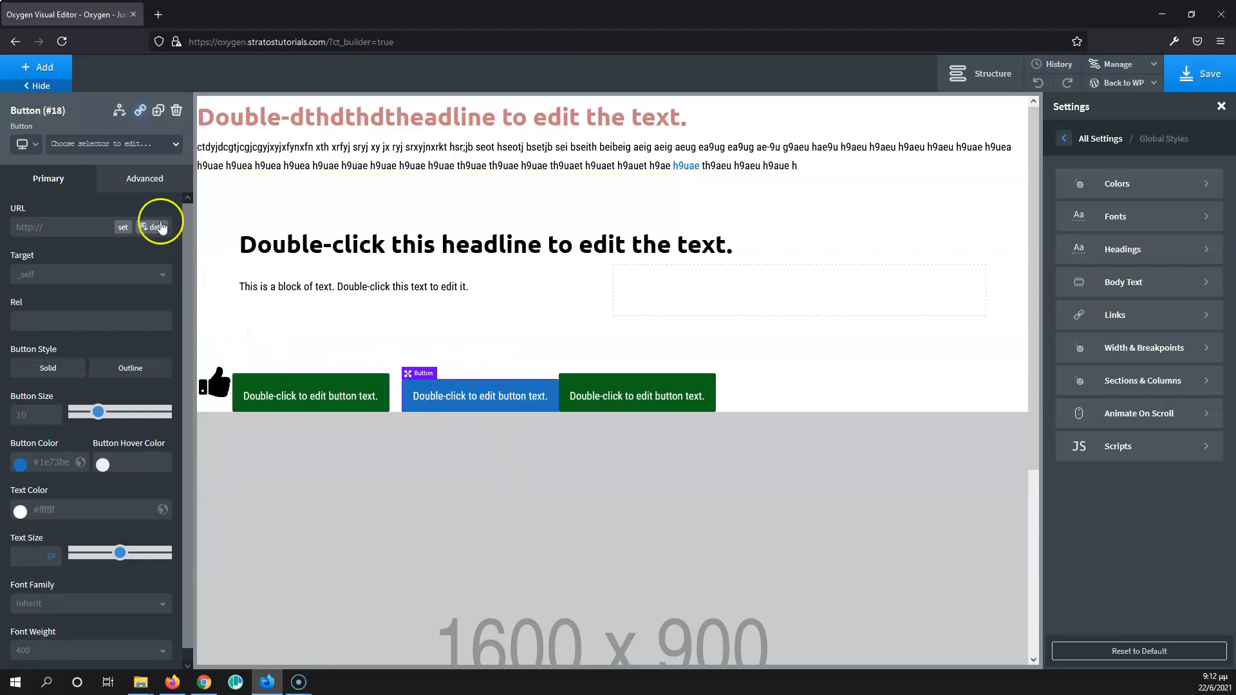
click(112, 149)
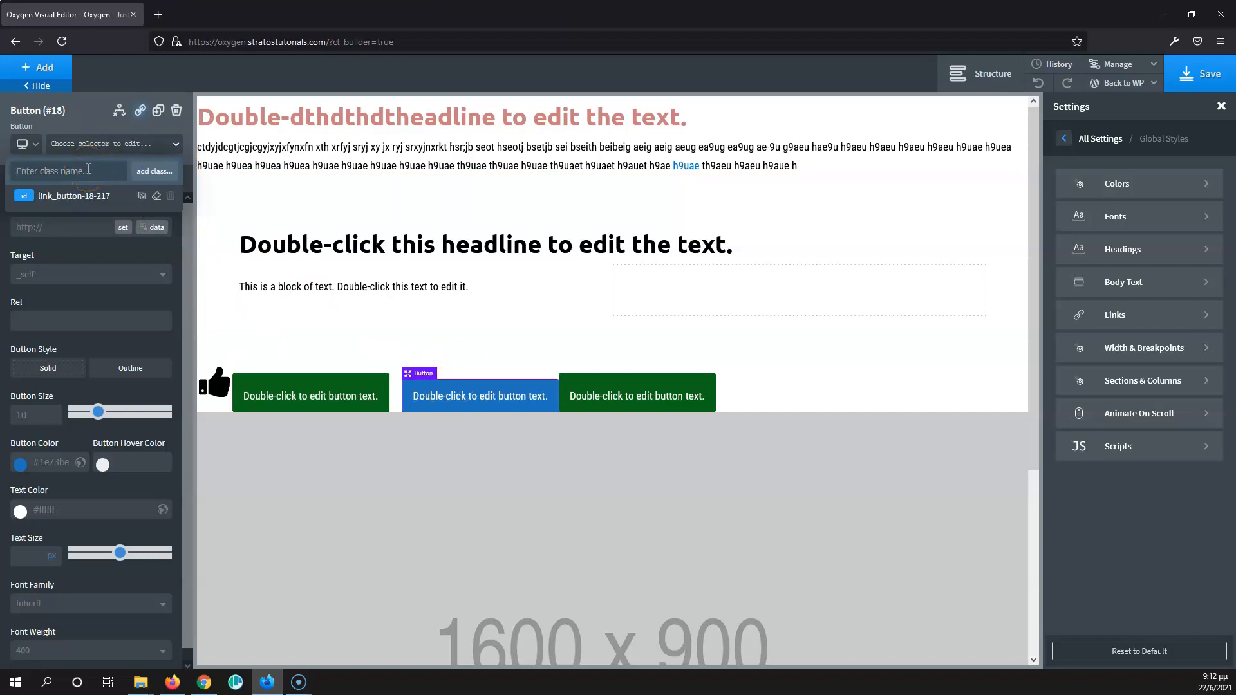
text(bu)
click(41, 217)
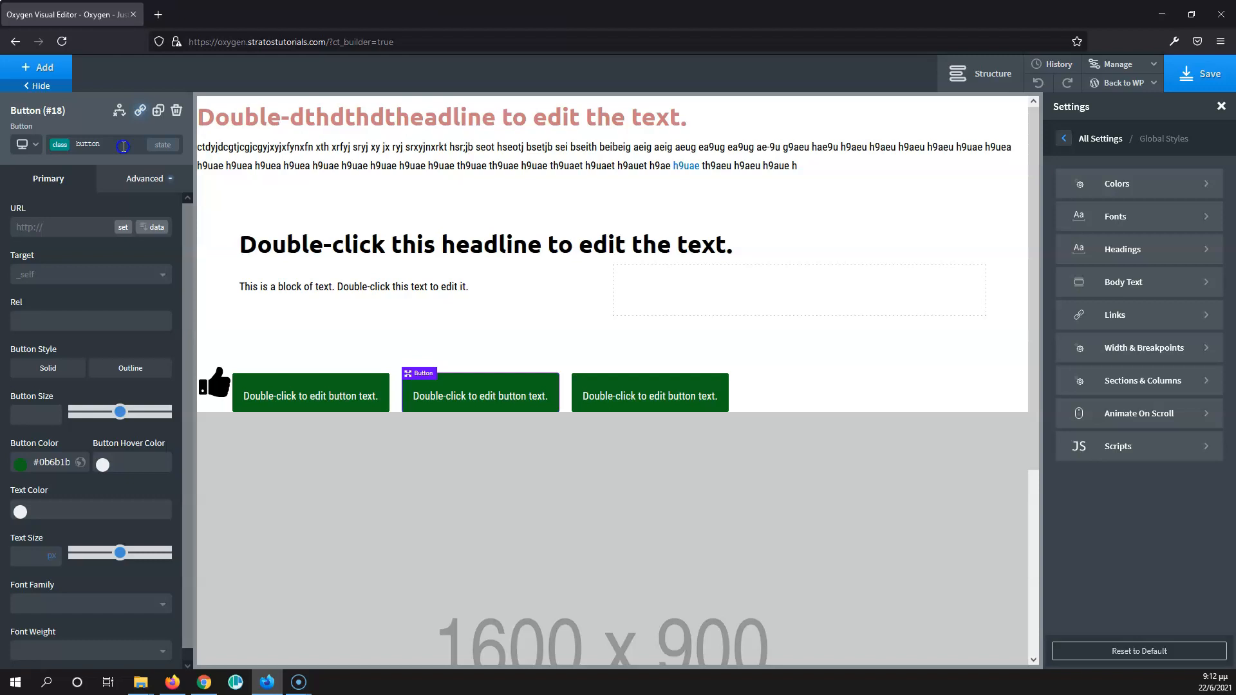
- Duplicate the pink top heading and add a new class named "heading" to the original
click(321, 122)
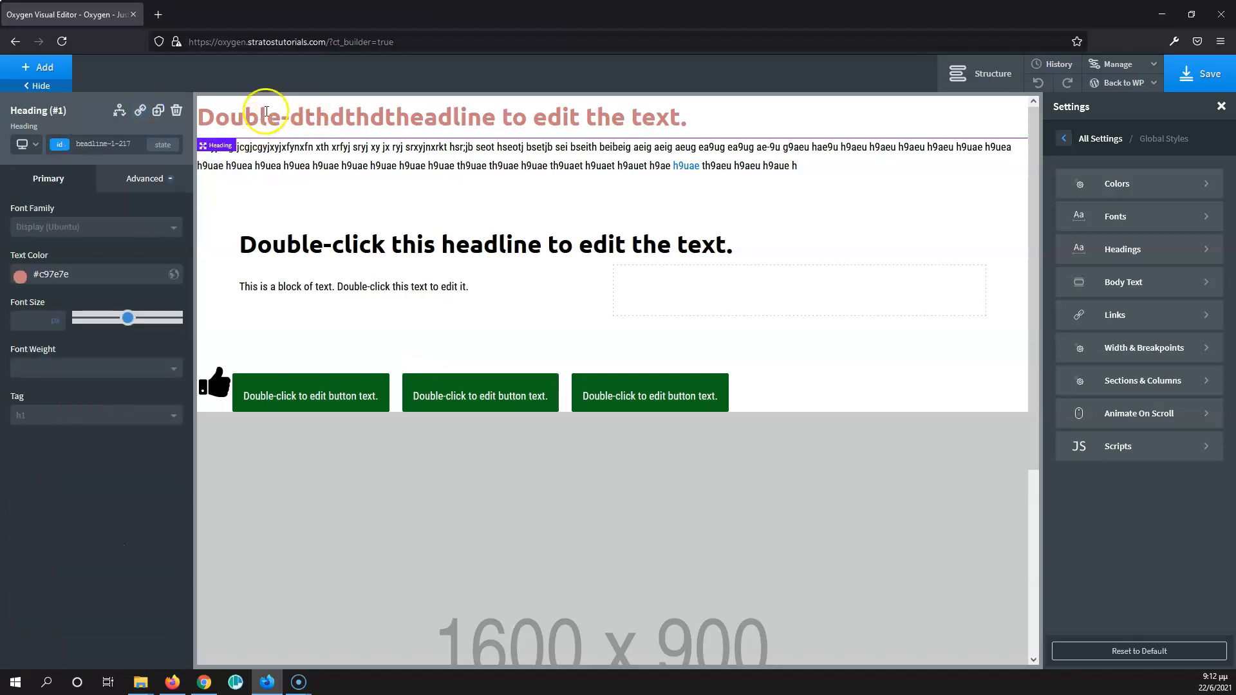
click(157, 112)
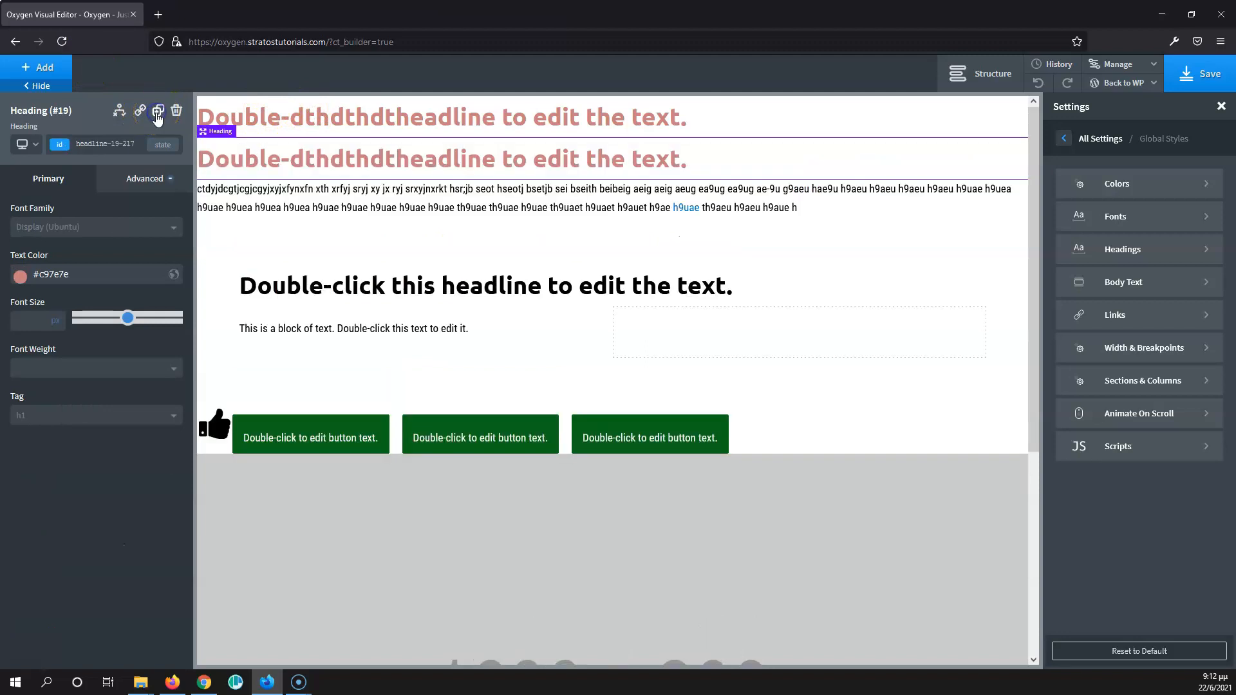
click(321, 120)
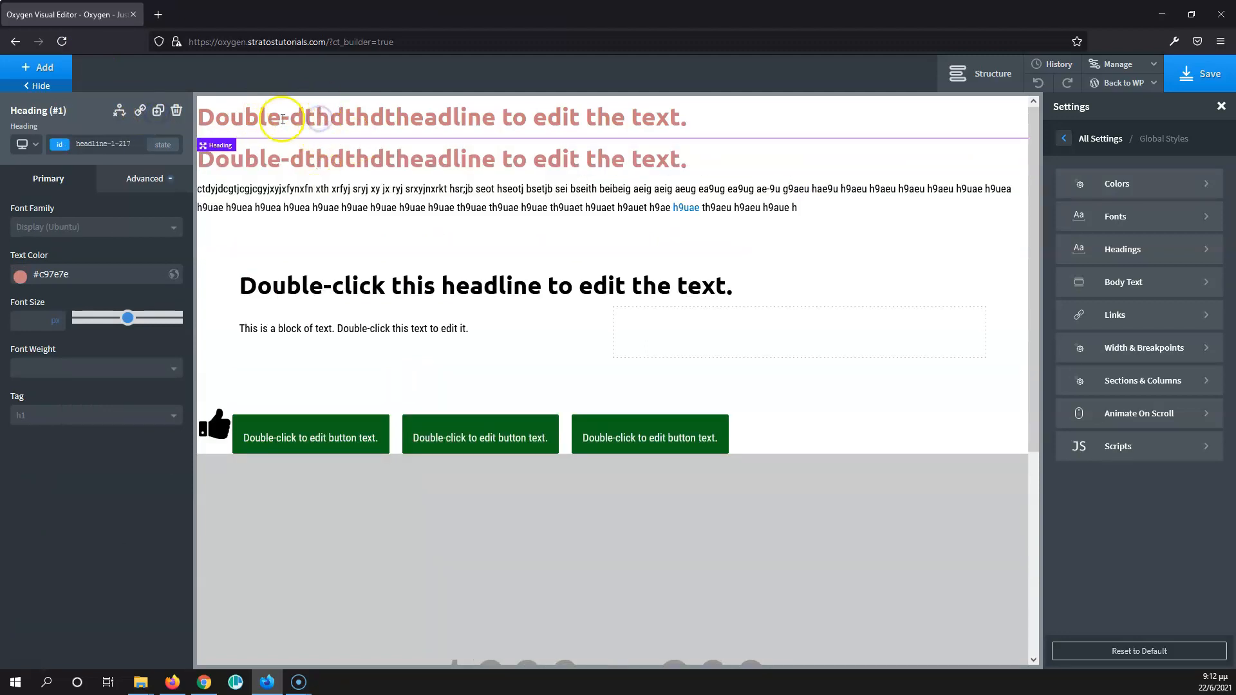
click(110, 146)
text(h)
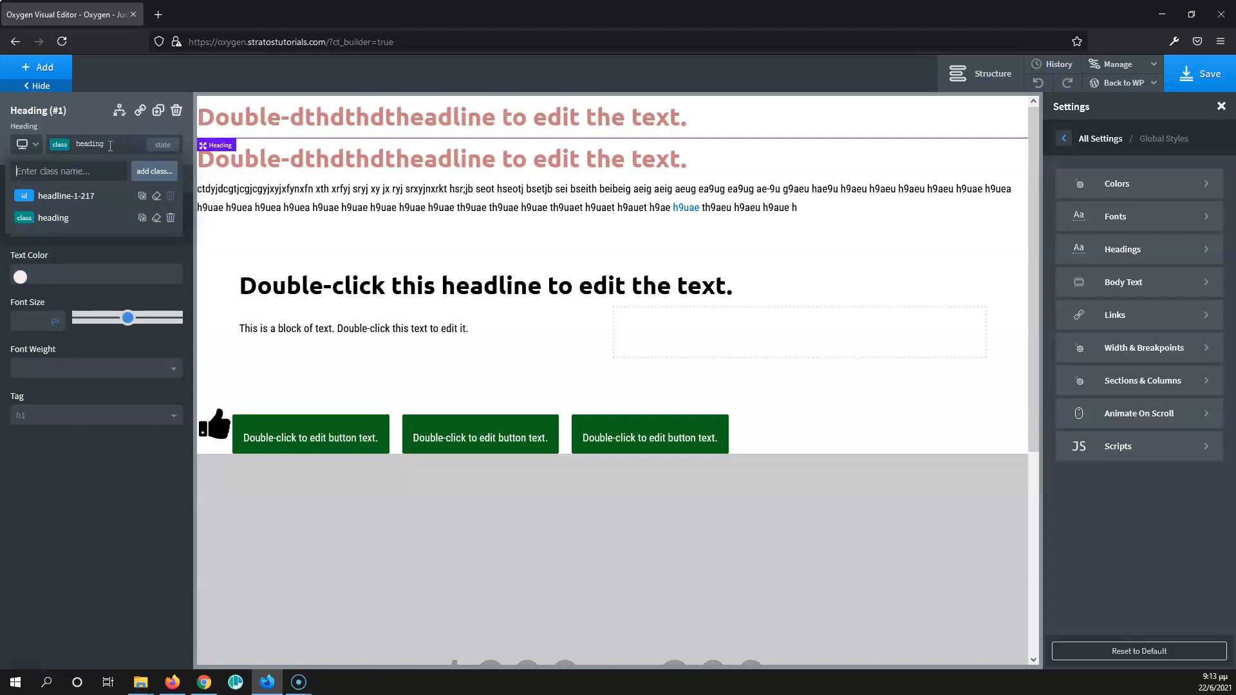
- Assign the existing "heading" class to the duplicated heading
click(286, 157)
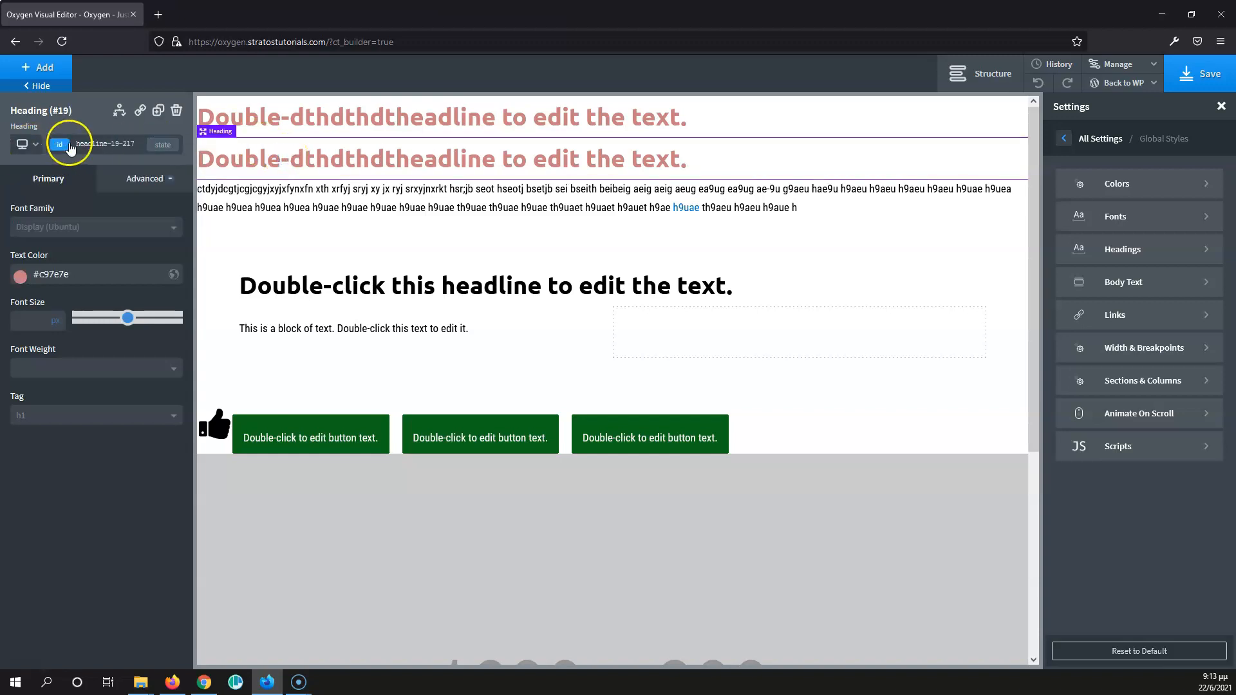
click(106, 141)
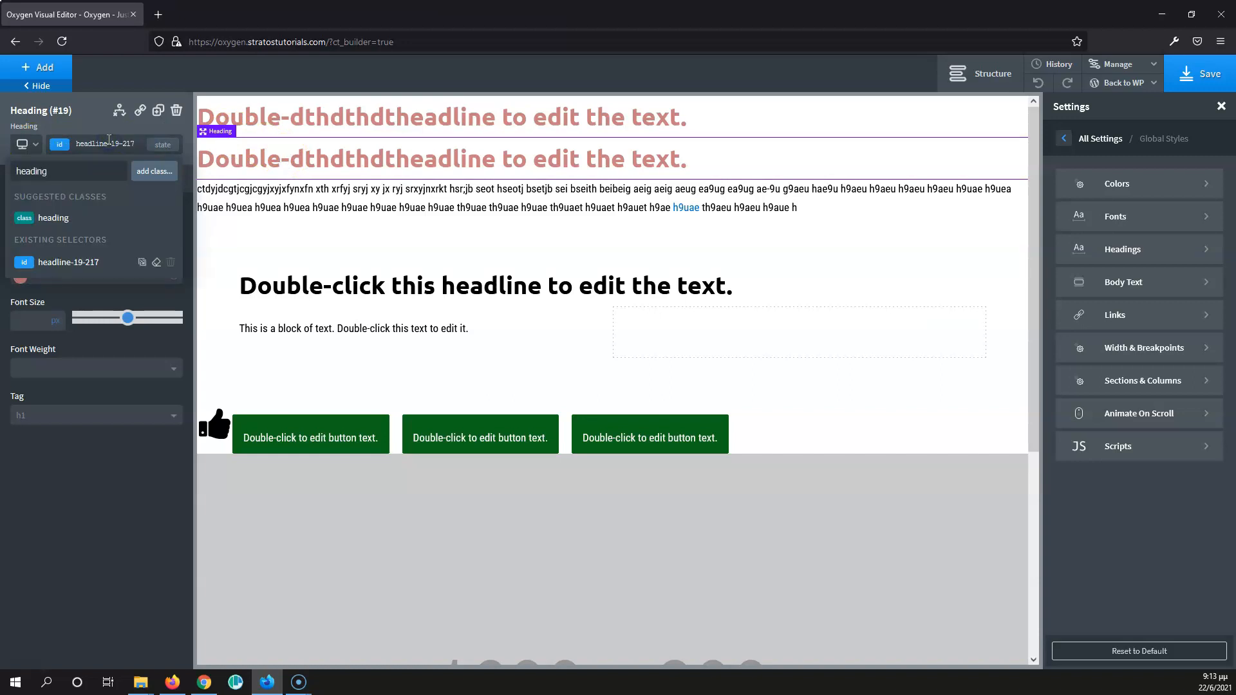
key(Return)
- Set the text color of the "heading" class to near-black #191414, working from the first heading
click(295, 116)
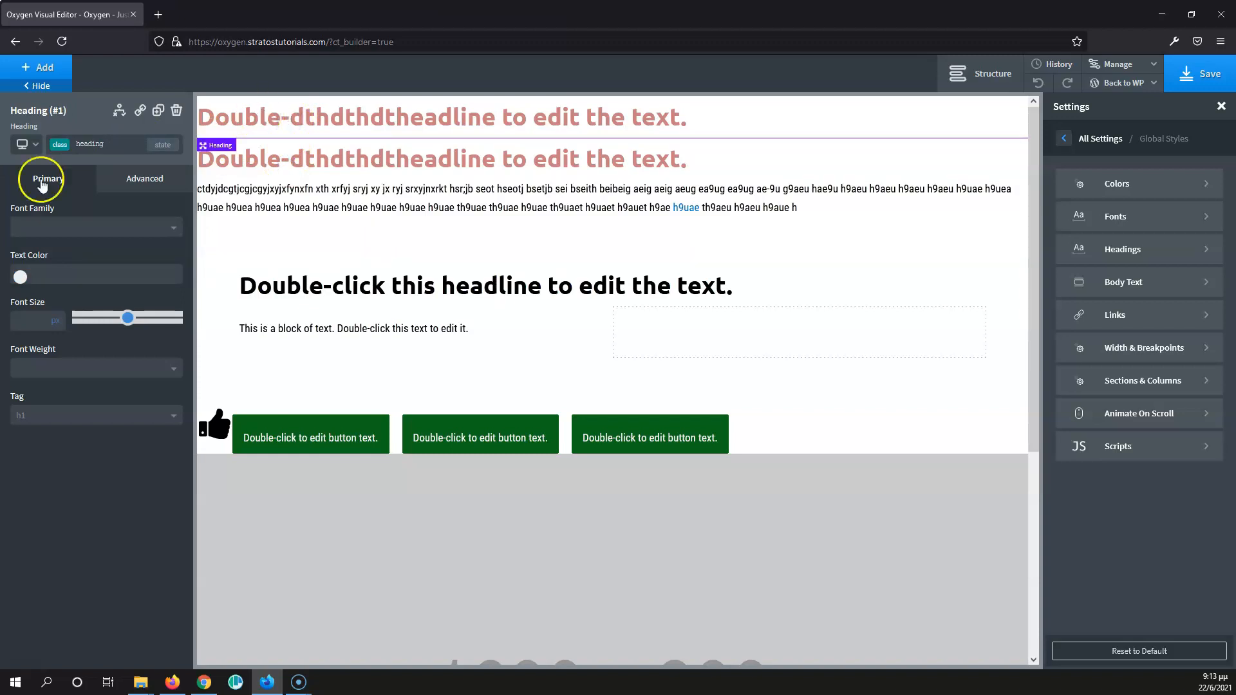
click(21, 276)
drag(56, 318, 32, 372)
click(51, 276)
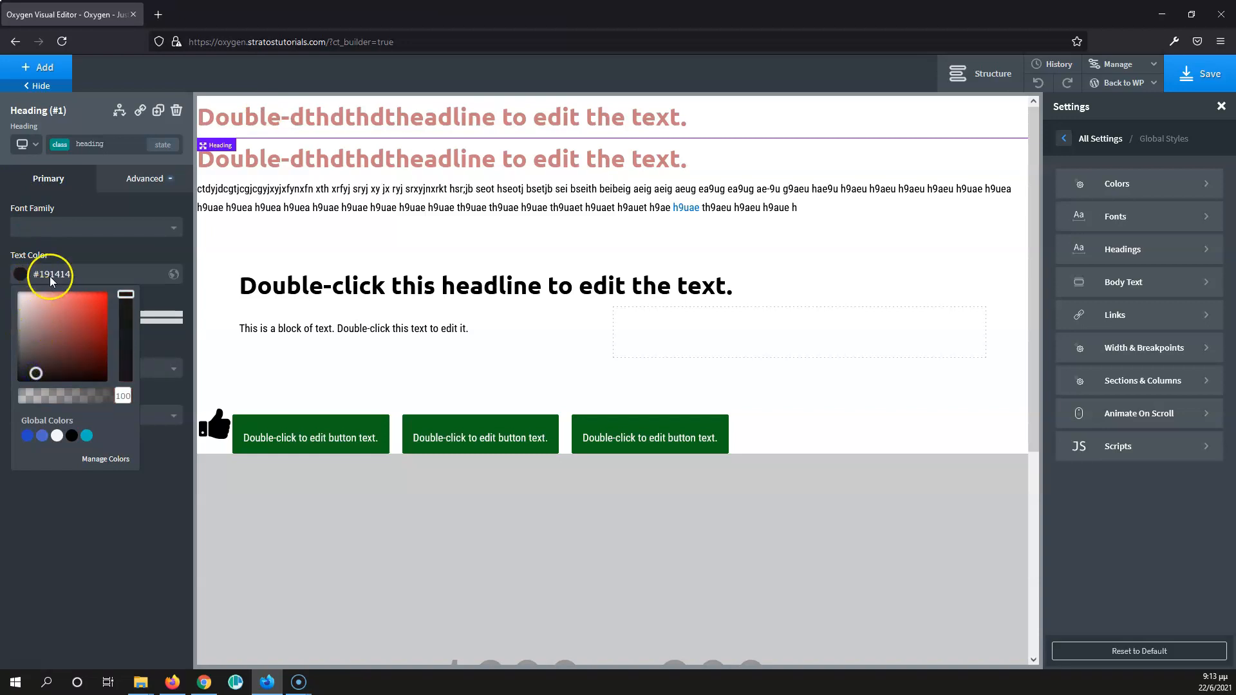
click(101, 247)
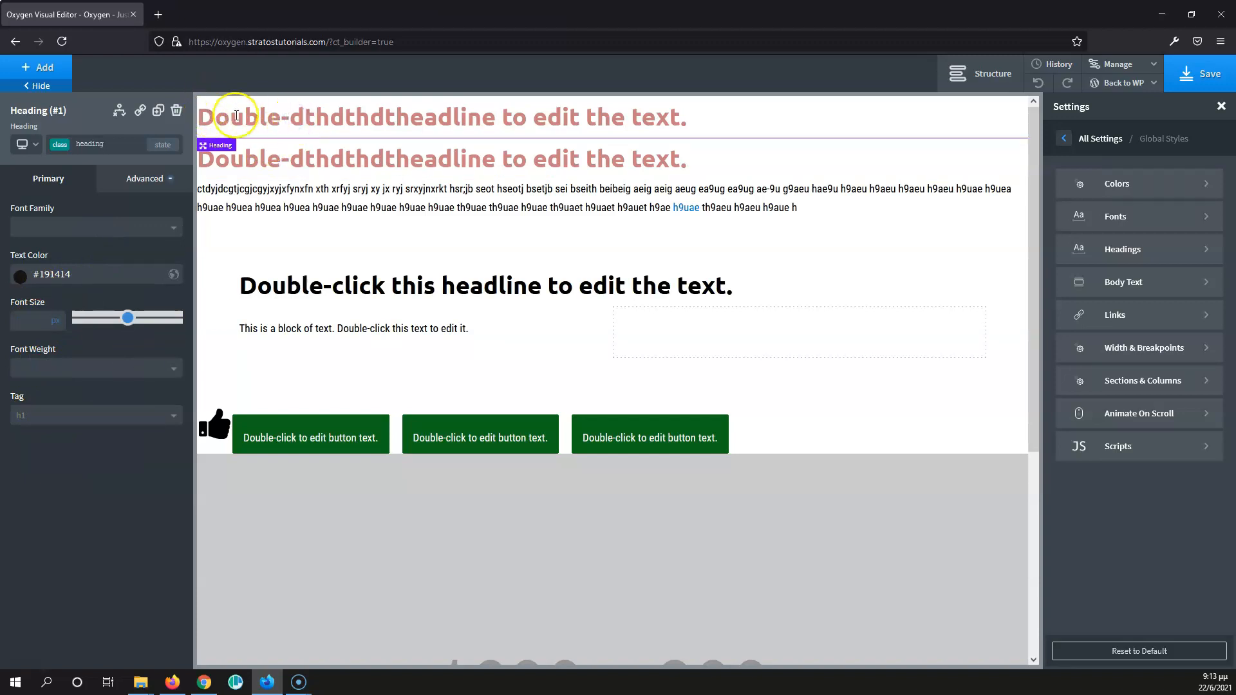
- Change the HTML tag of the first heading to h4
click(55, 427)
click(52, 492)
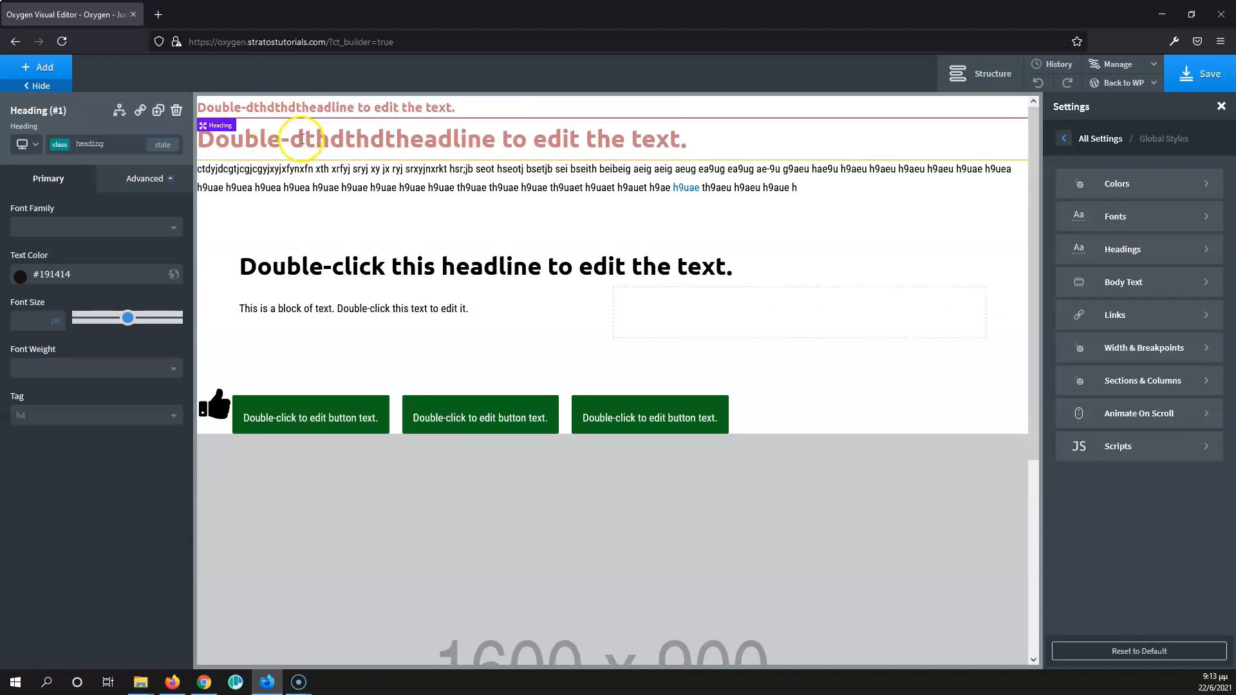
- Compare the tag and style settings of the two headings that share the "heading" class
click(311, 106)
click(294, 139)
double_click(337, 137)
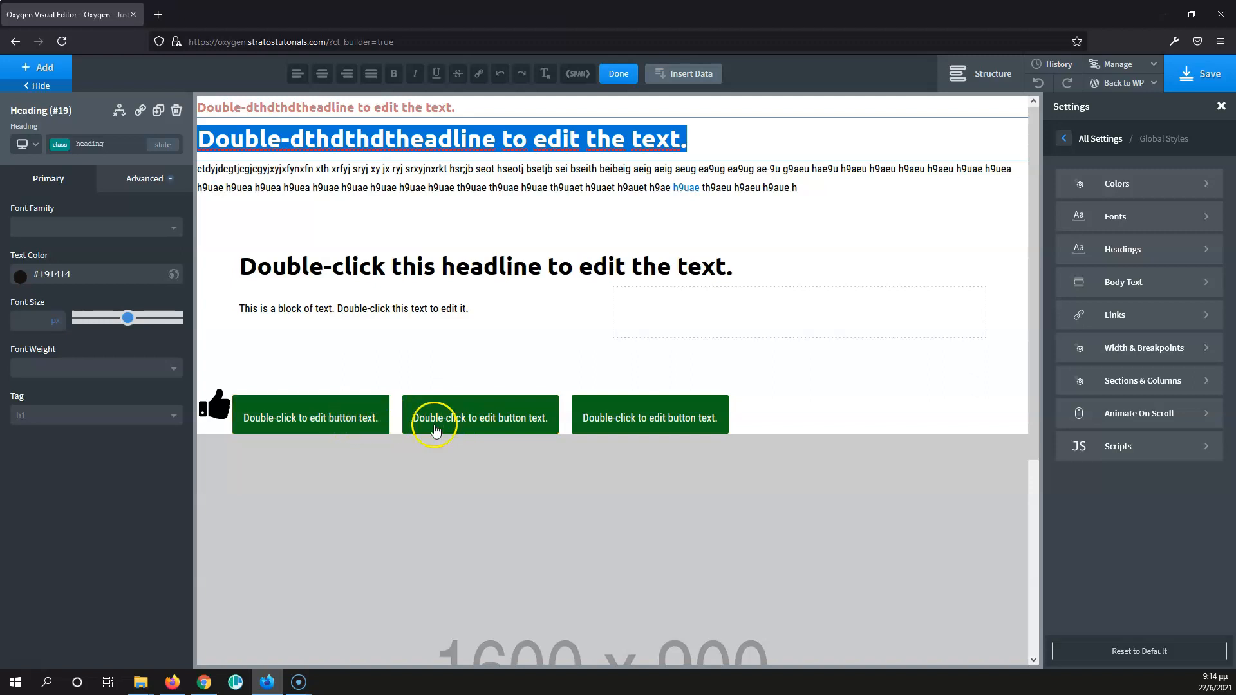
click(370, 104)
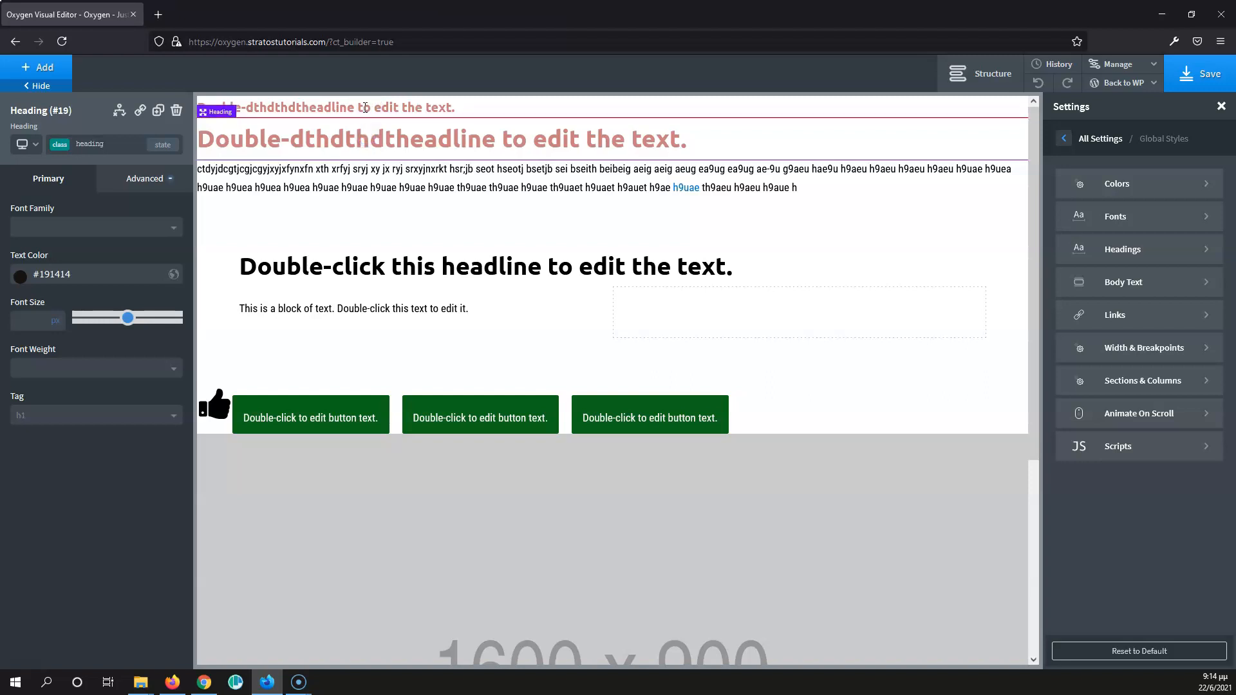
click(313, 106)
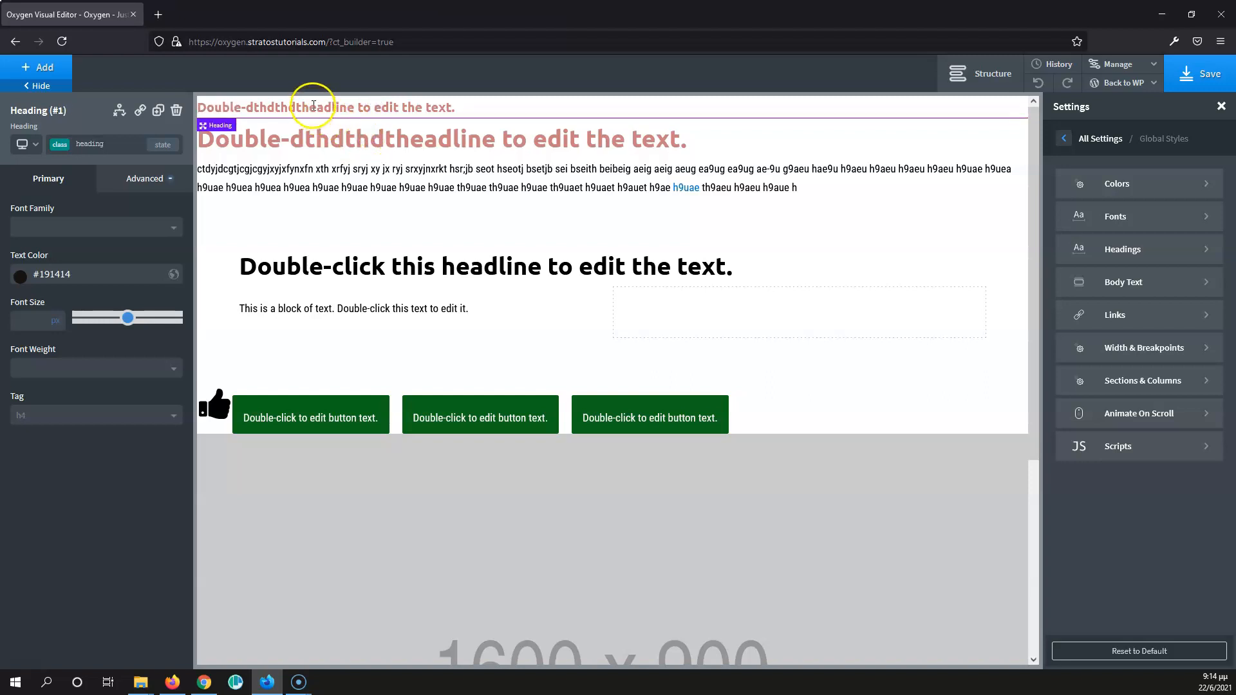
click(316, 144)
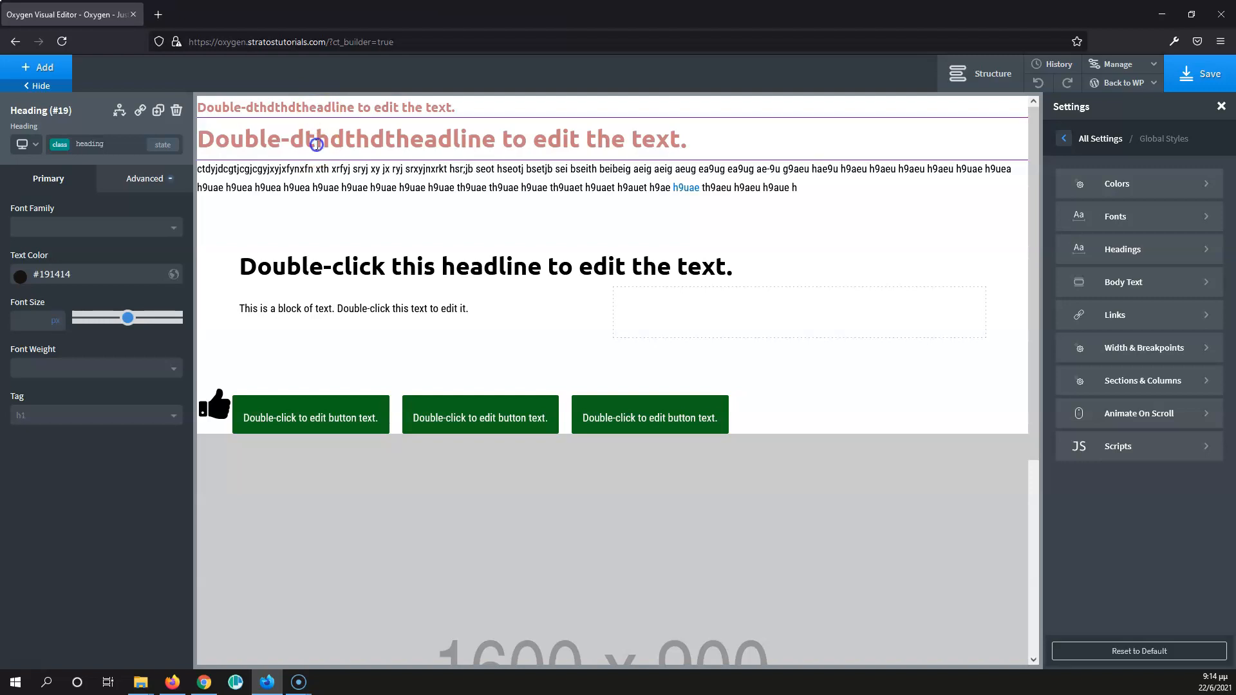
click(303, 107)
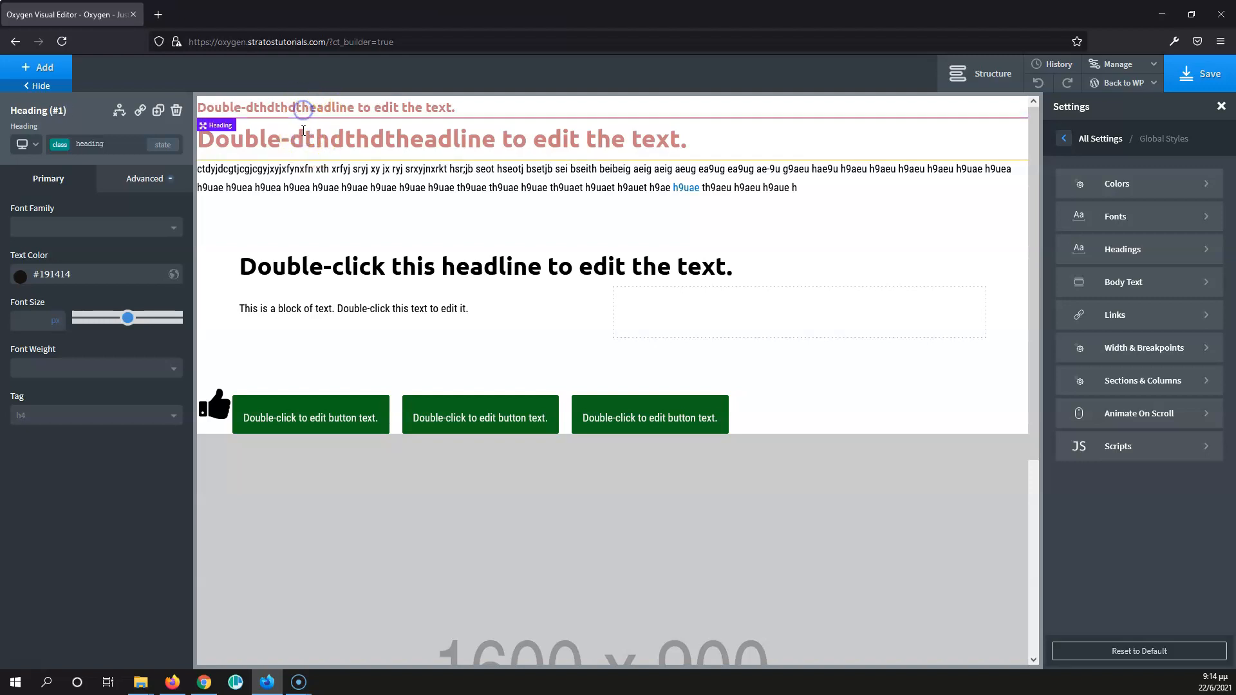
click(303, 141)
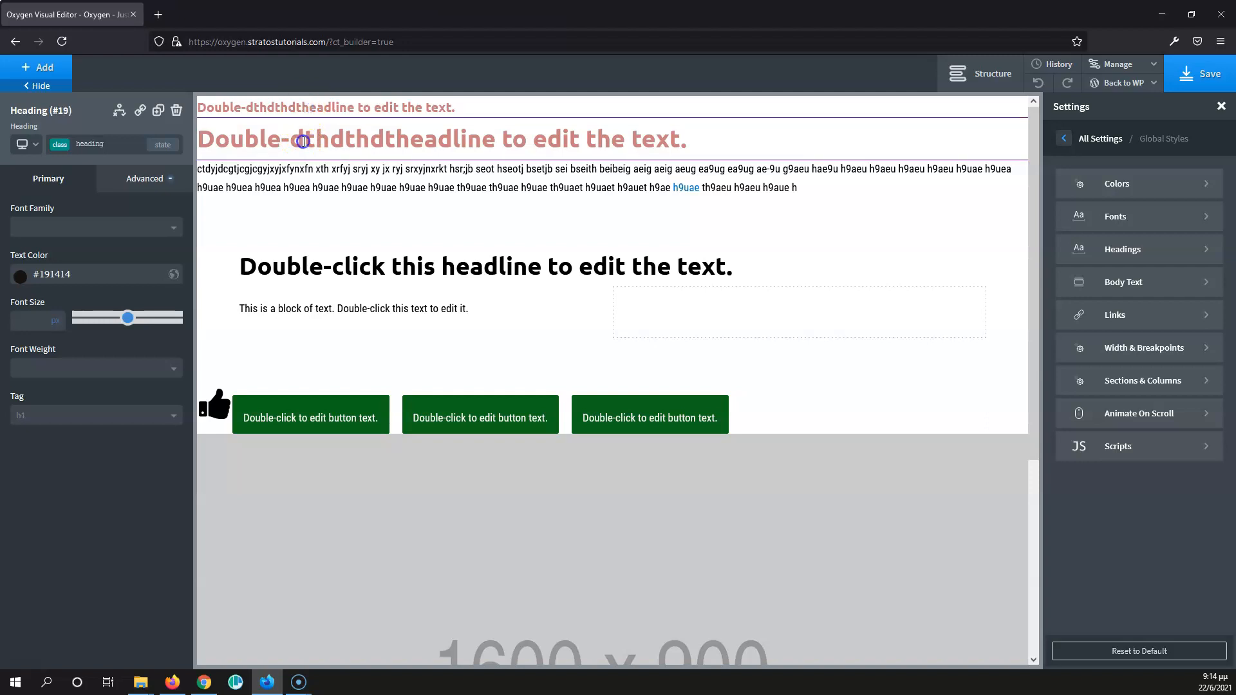
click(306, 105)
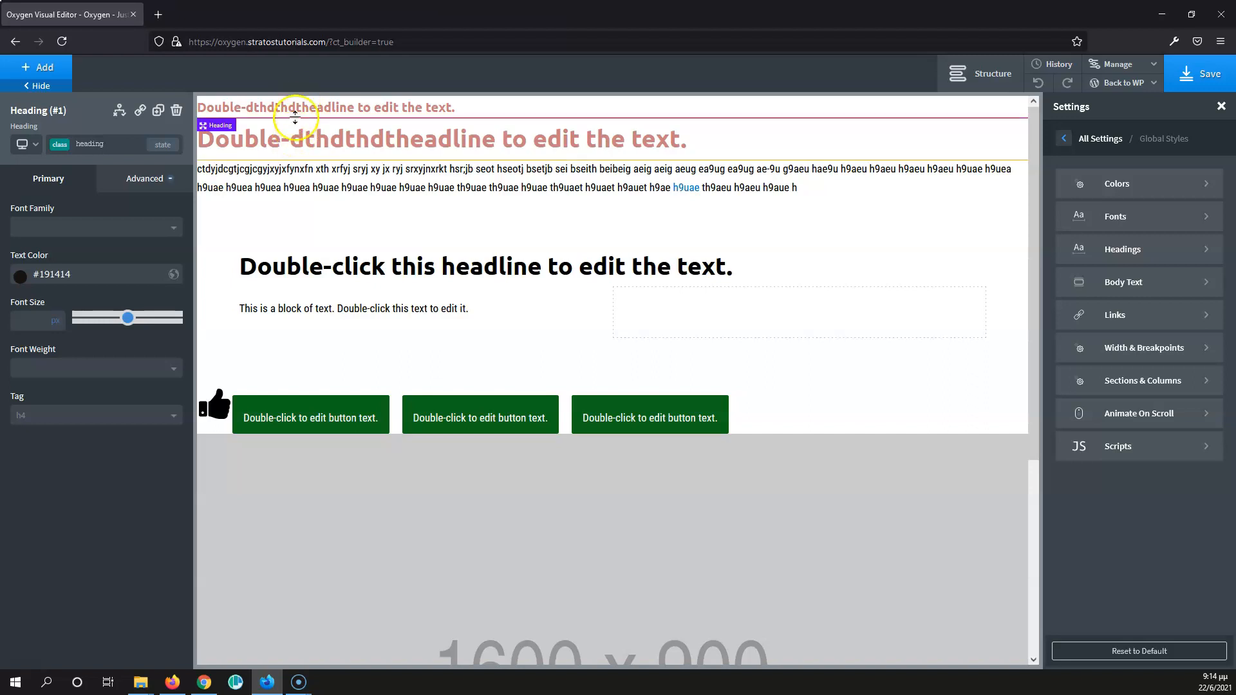
- Clear the text color from the first heading's own ID selector, headline-1-217
click(103, 145)
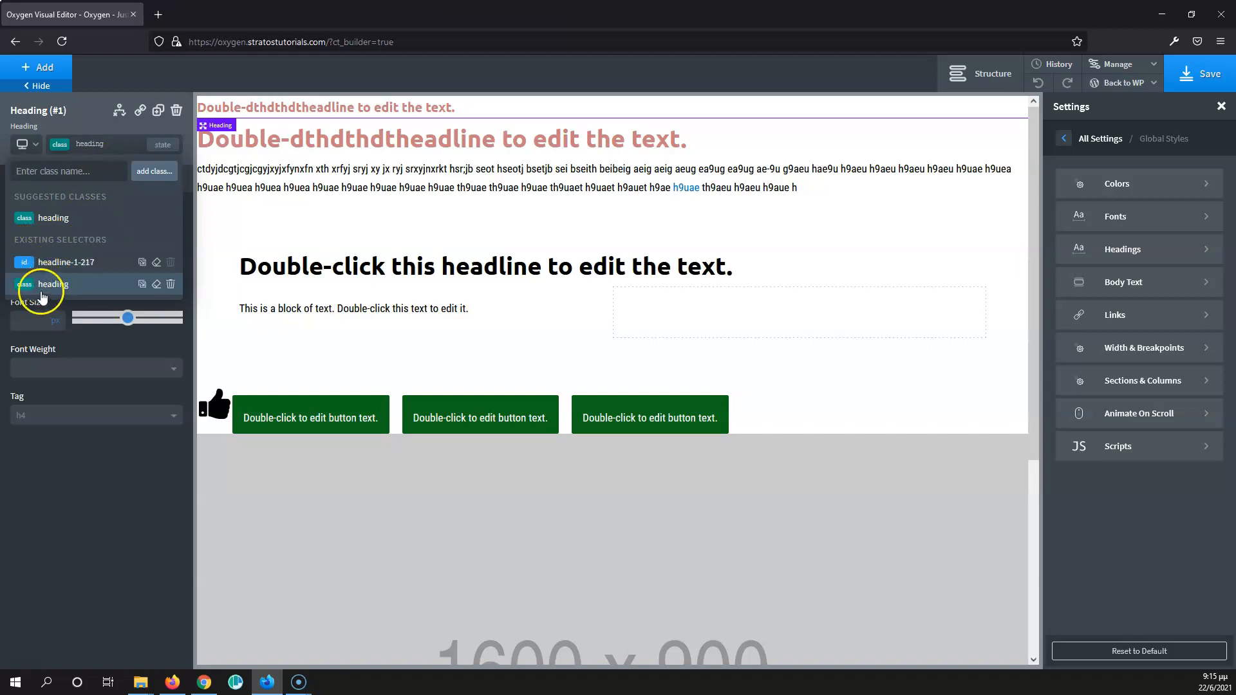
click(67, 262)
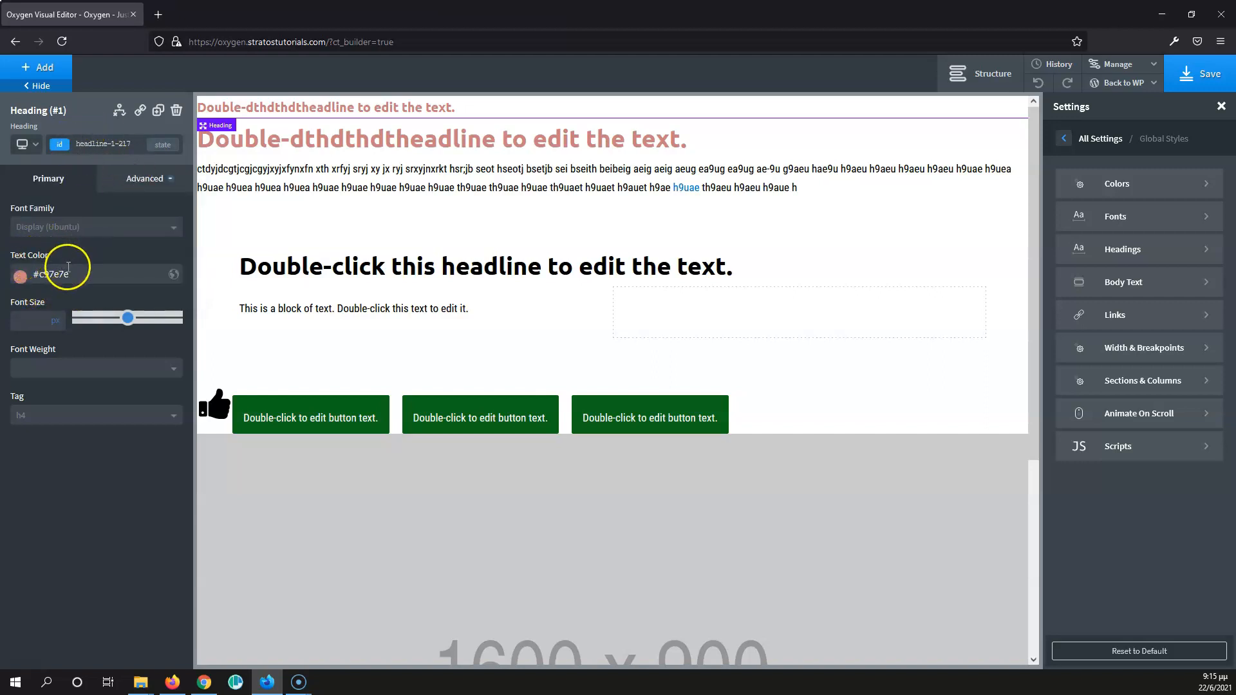
click(86, 274)
key(BackSpace)
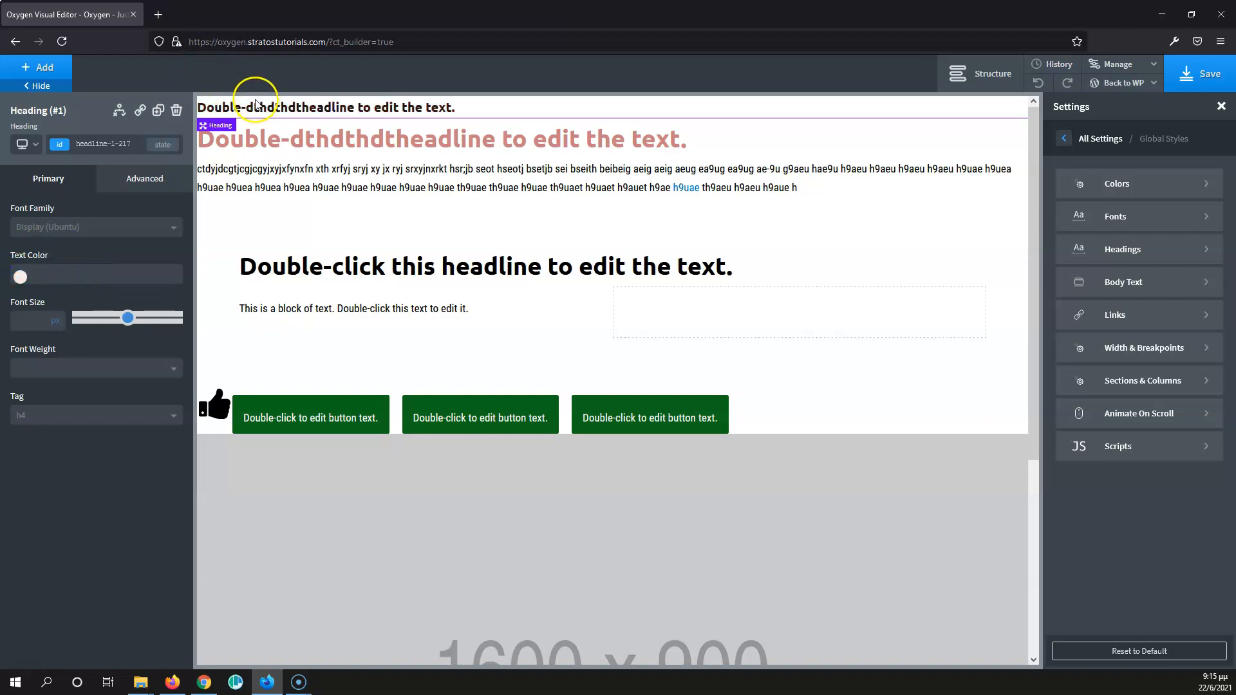
- Set the text color of the "heading" class to bright green #0cfc4c from the first heading
click(97, 143)
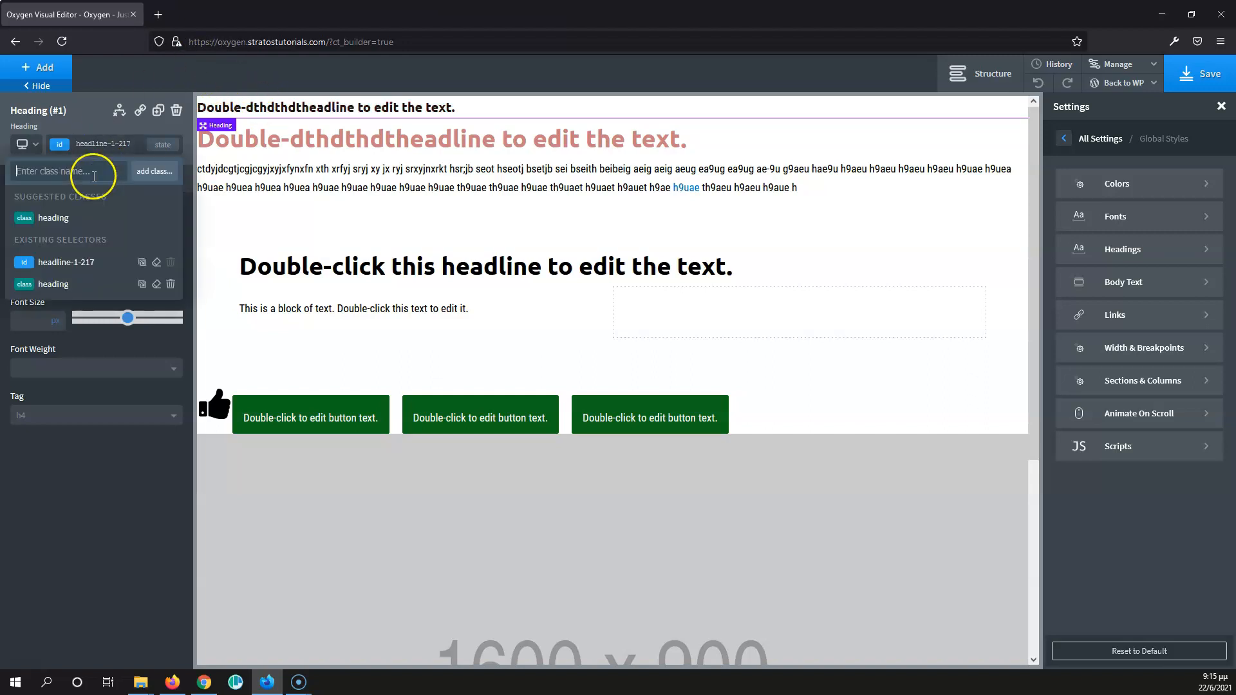
click(58, 267)
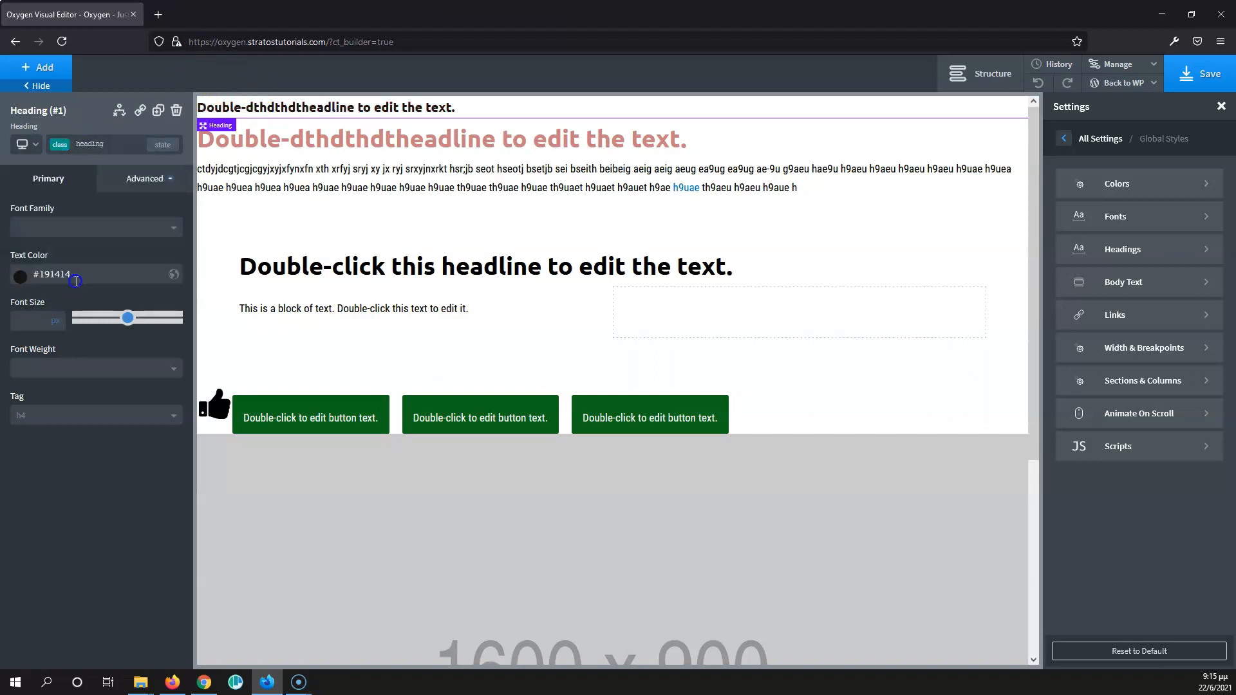
click(19, 282)
mouse_move(38, 322)
mouse_down()
mouse_move(64, 312)
mouse_move(86, 330)
mouse_move(77, 353)
mouse_move(95, 356)
mouse_up()
mouse_move(125, 296)
mouse_down()
mouse_move(116, 334)
mouse_move(96, 322)
mouse_move(103, 293)
mouse_up()
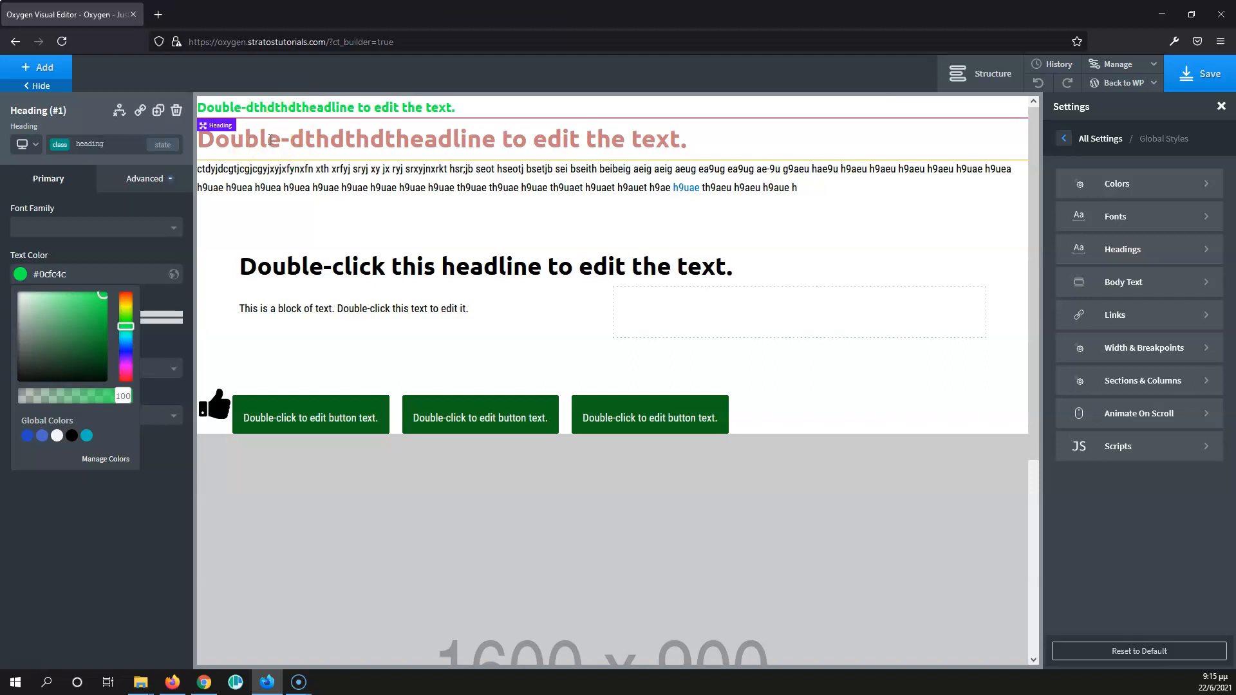
- Clear the text color from the second heading's own ID selector, headline-19-217
click(244, 142)
click(118, 144)
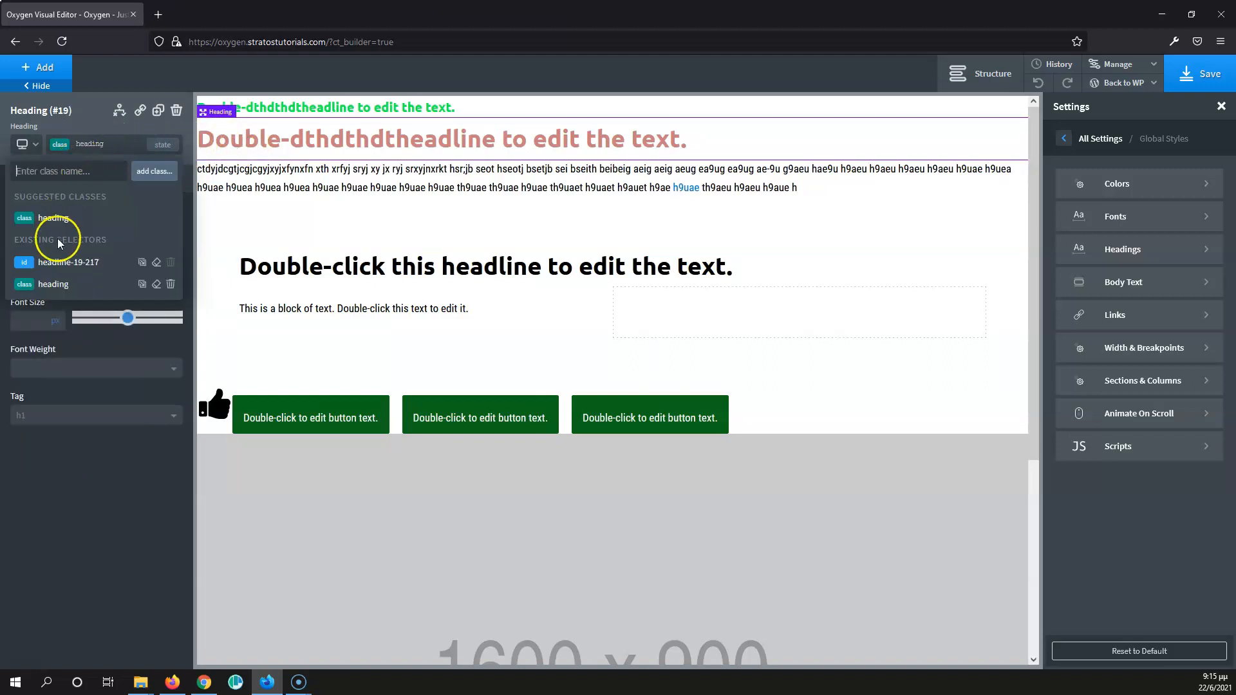
click(51, 266)
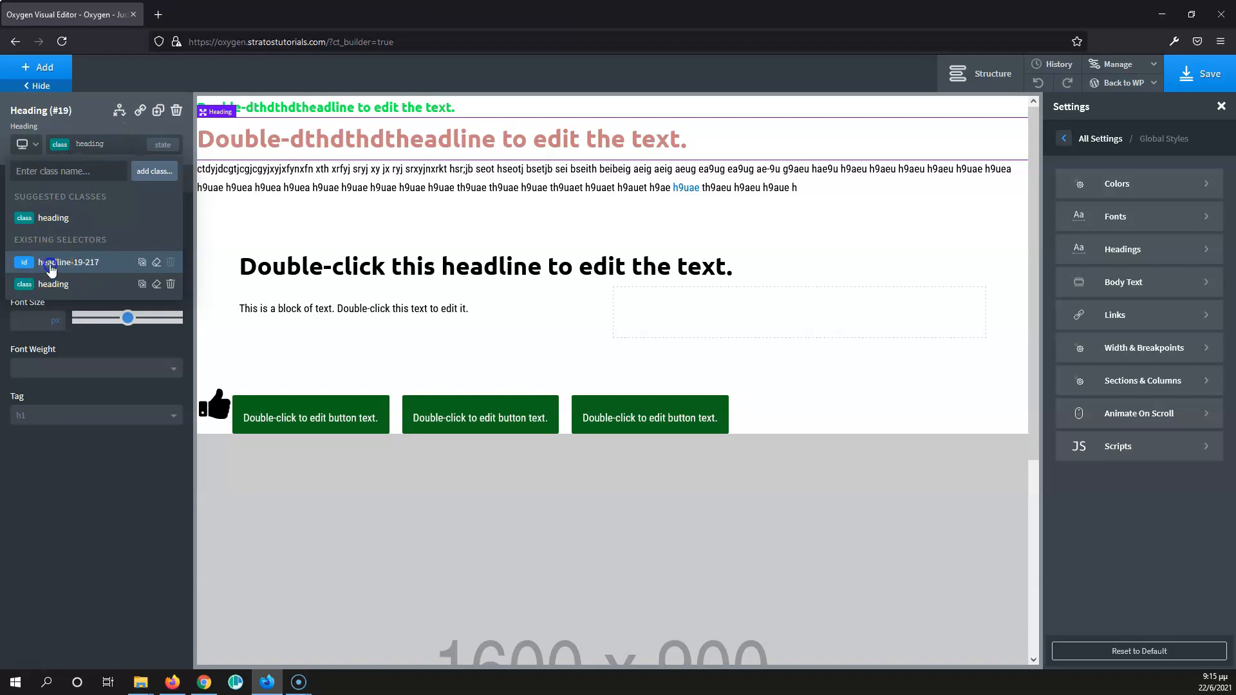
drag(95, 282, 19, 277)
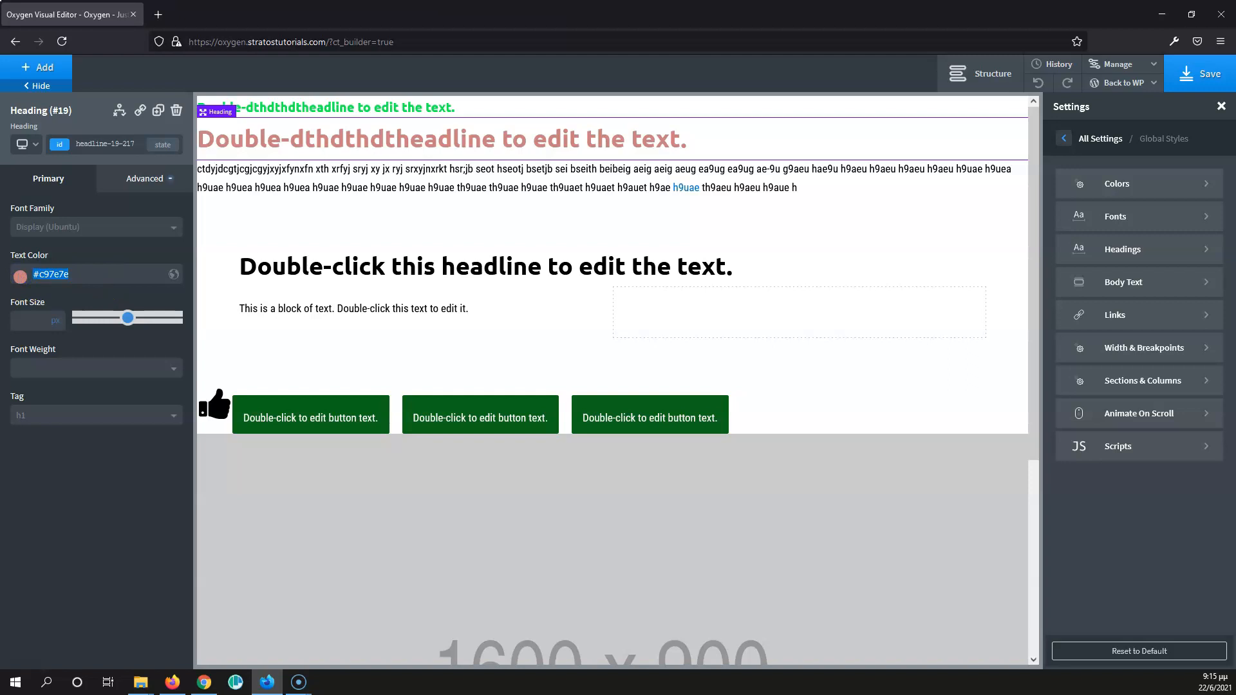
key(BackSpace)
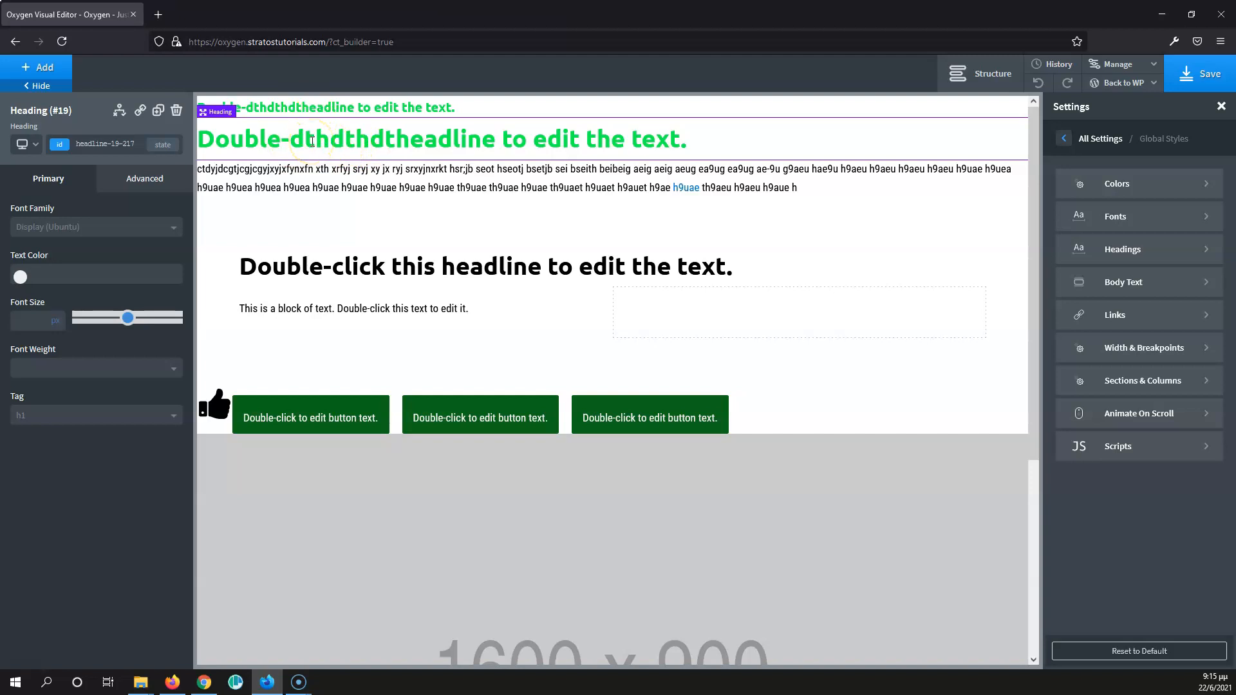
- Change the text color of the "heading" class to green #14e834 from the second heading
click(100, 147)
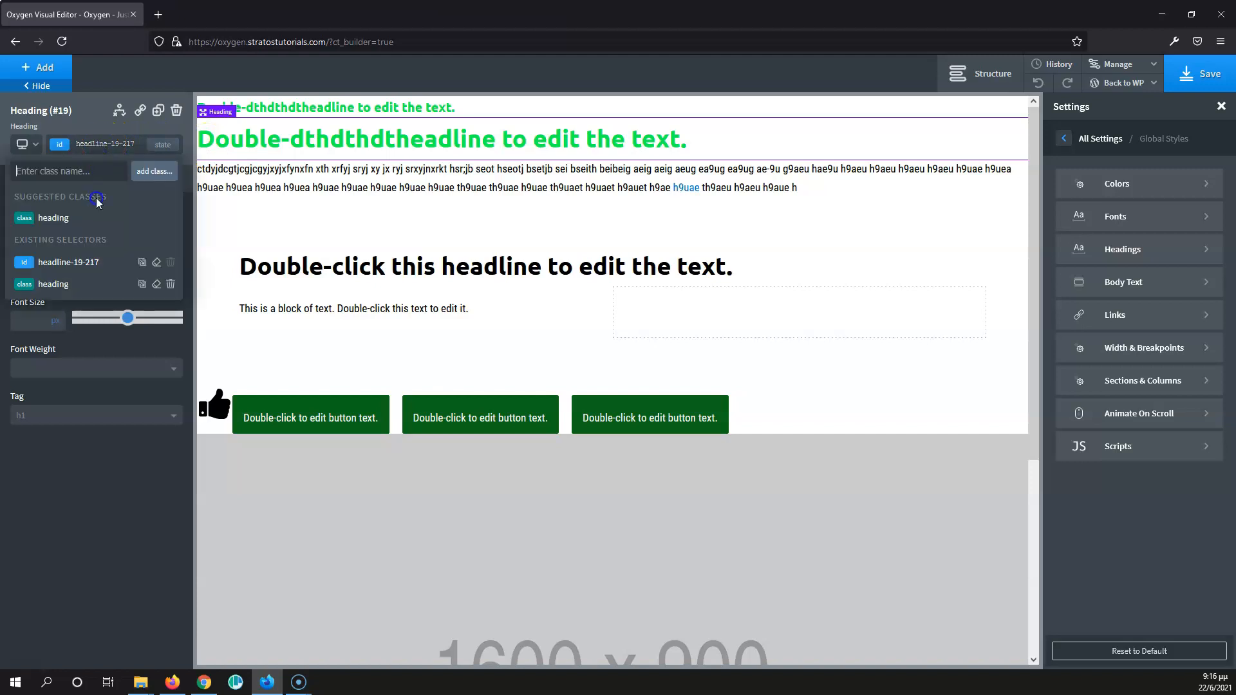
click(57, 215)
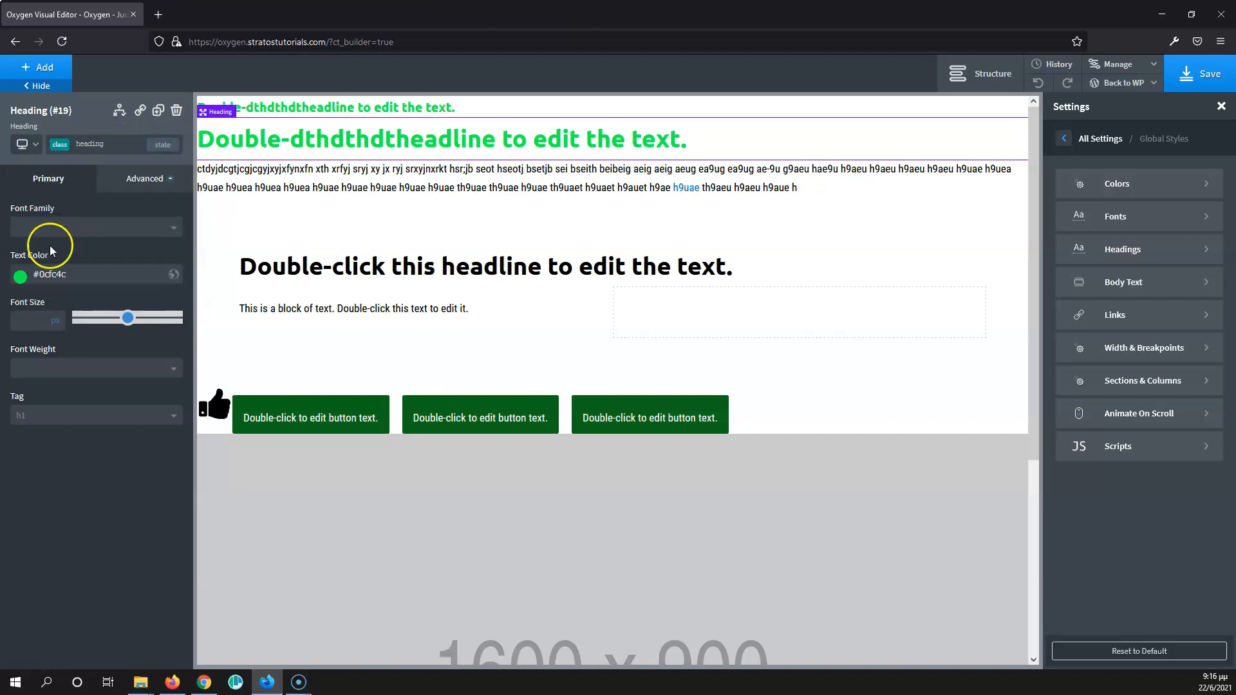
click(20, 276)
click(109, 326)
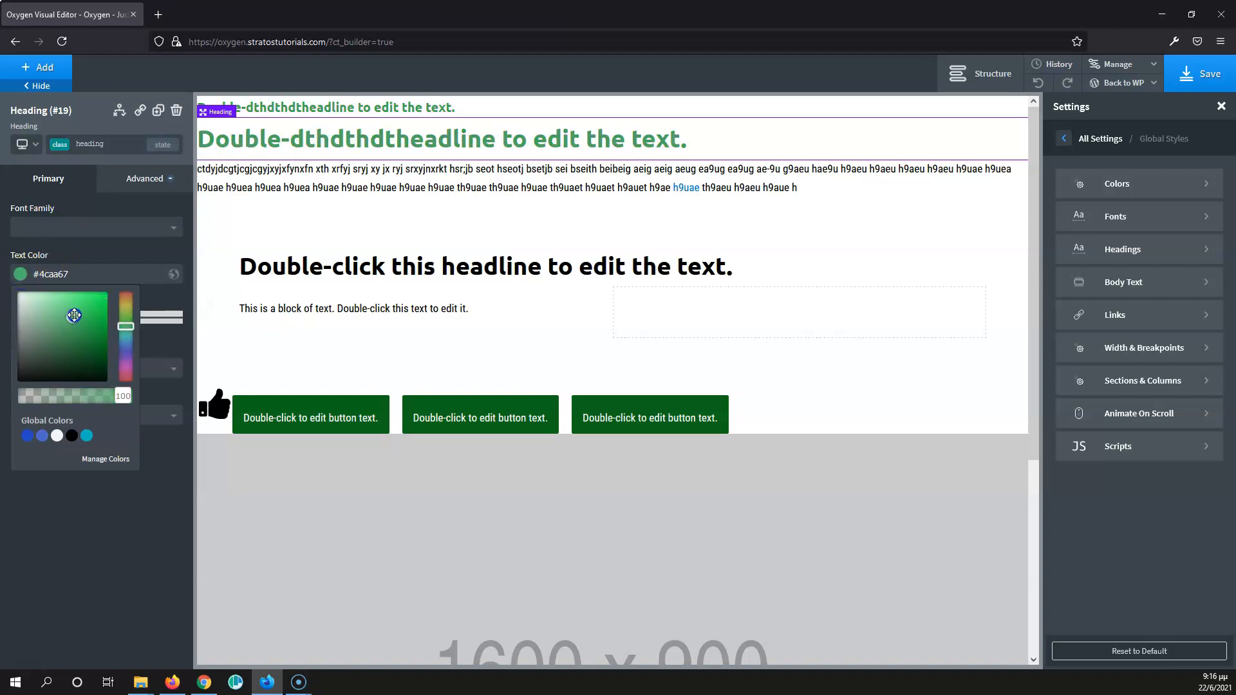
drag(109, 326, 99, 300)
click(100, 246)
- Set the 'heading' class's font size to 20 px from the second heading and its width to 100 px from the first
click(24, 321)
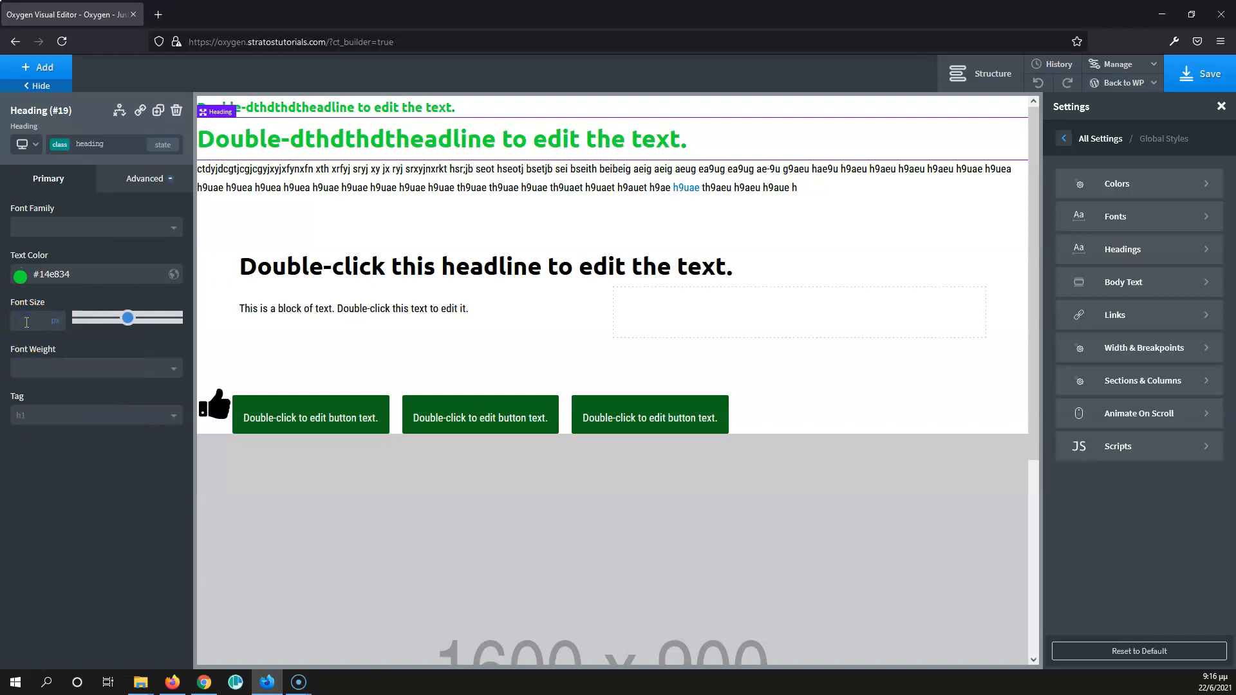
text(20)
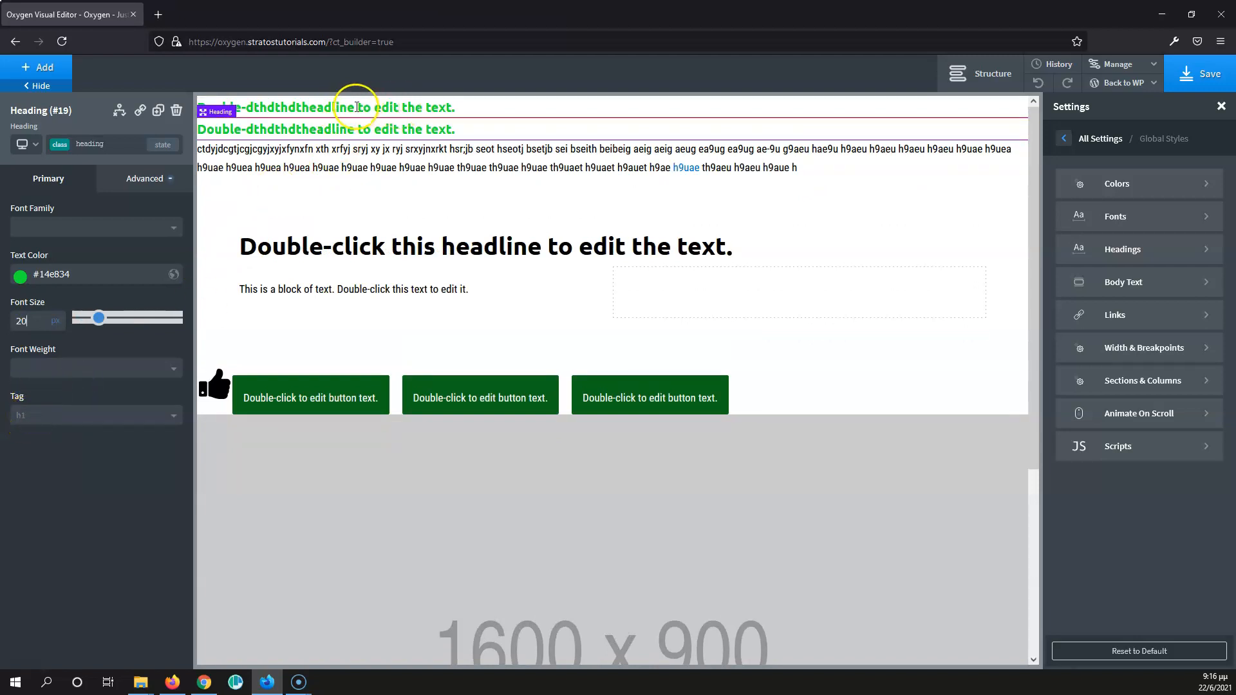
click(301, 106)
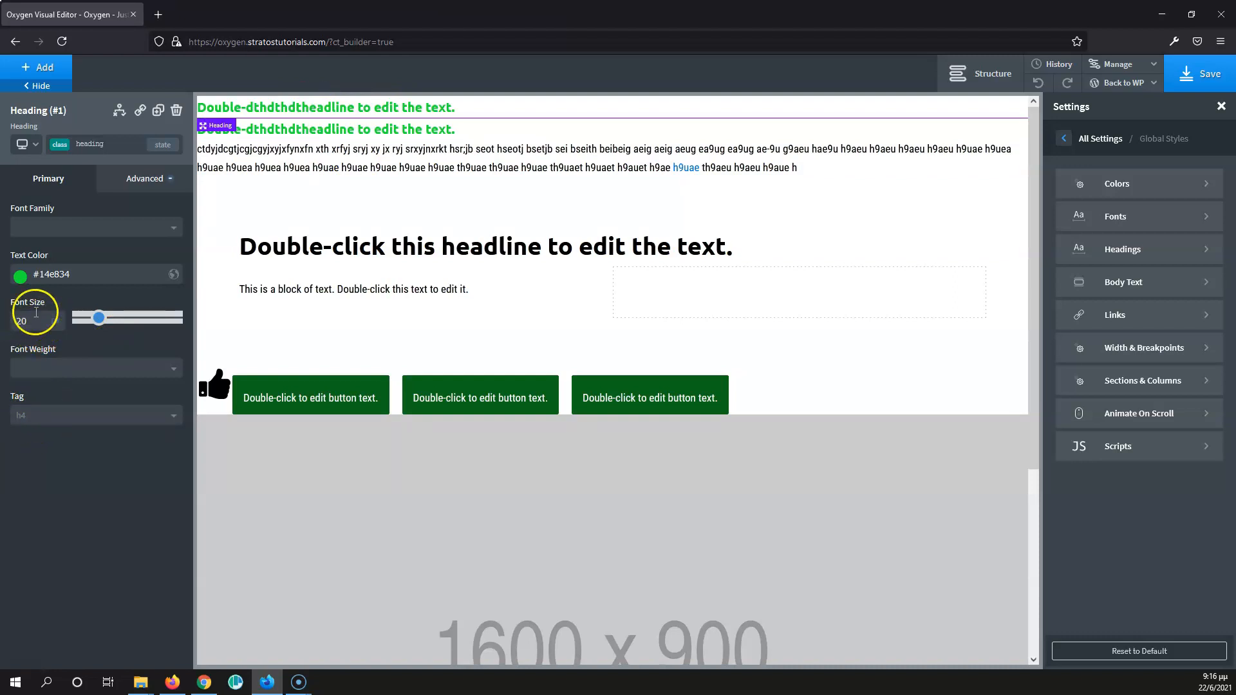
click(137, 181)
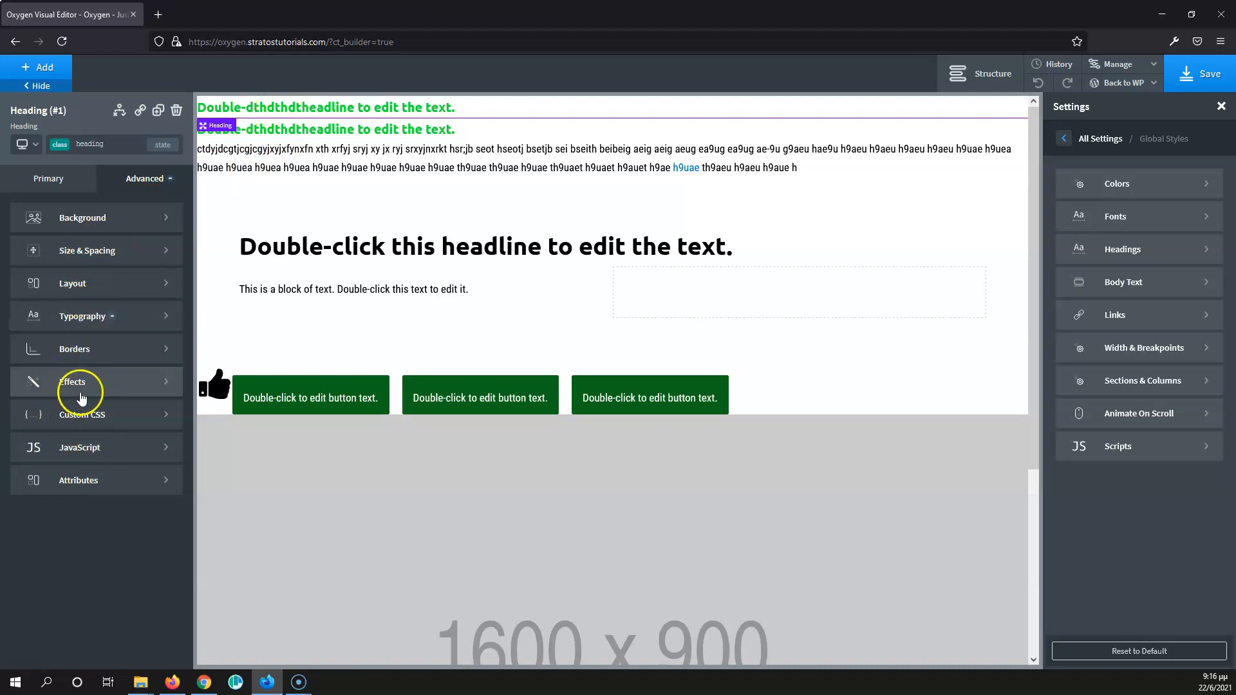
click(112, 252)
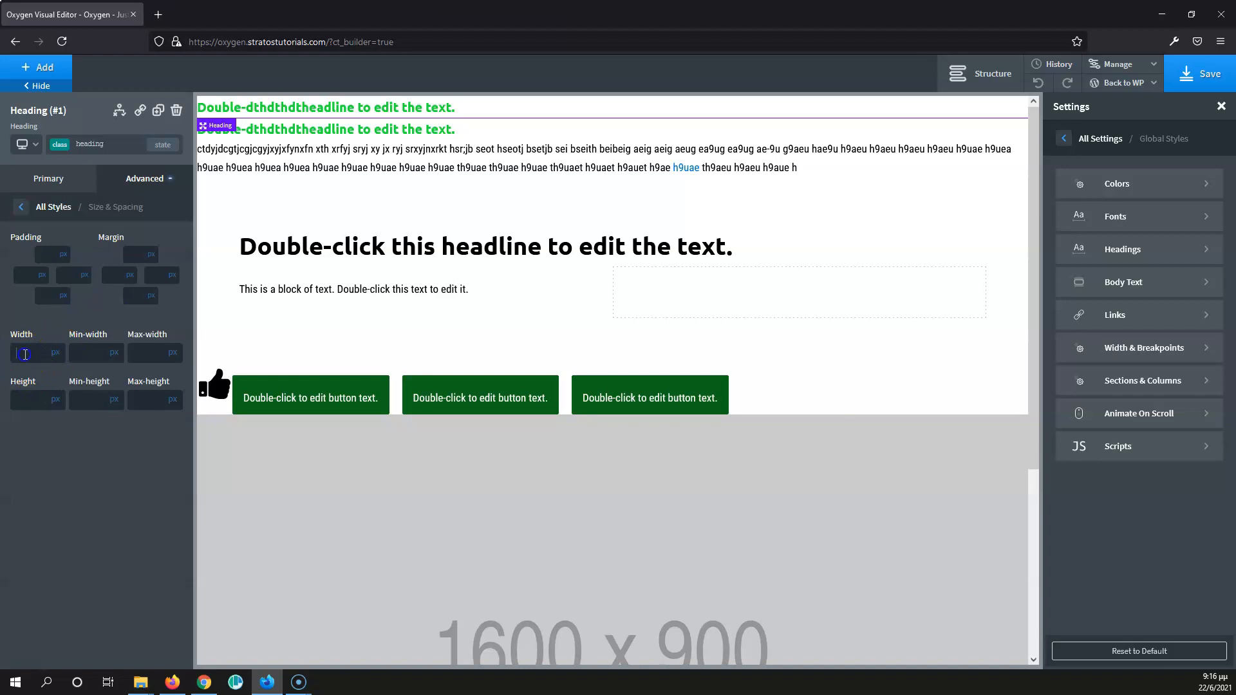
text(100)
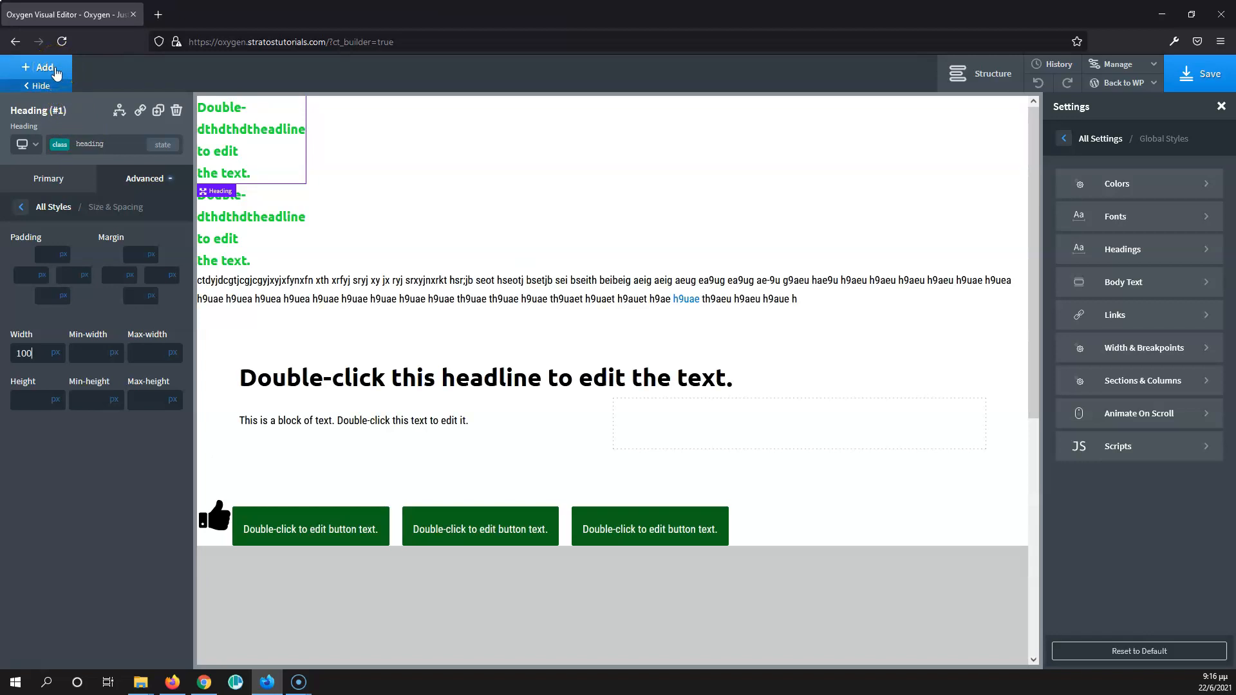
- Delete the empty Div (#4) below the placeholder image from the page structure
scroll(640, 326, down, 6)
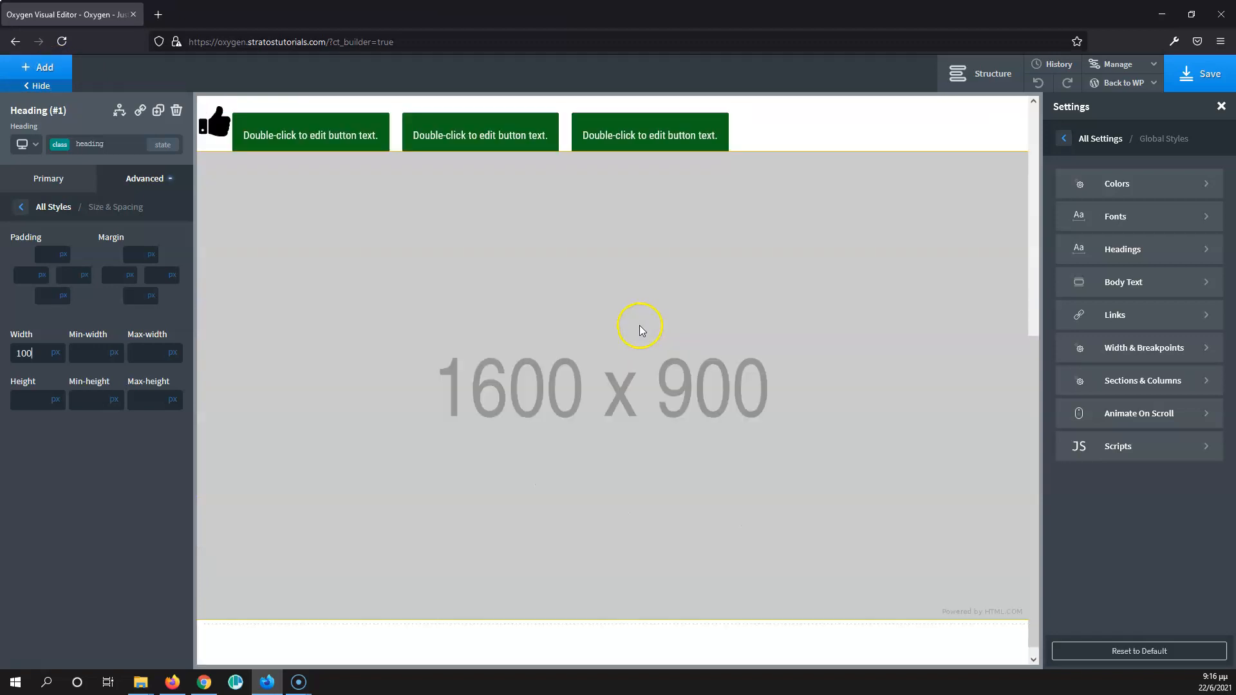
click(520, 441)
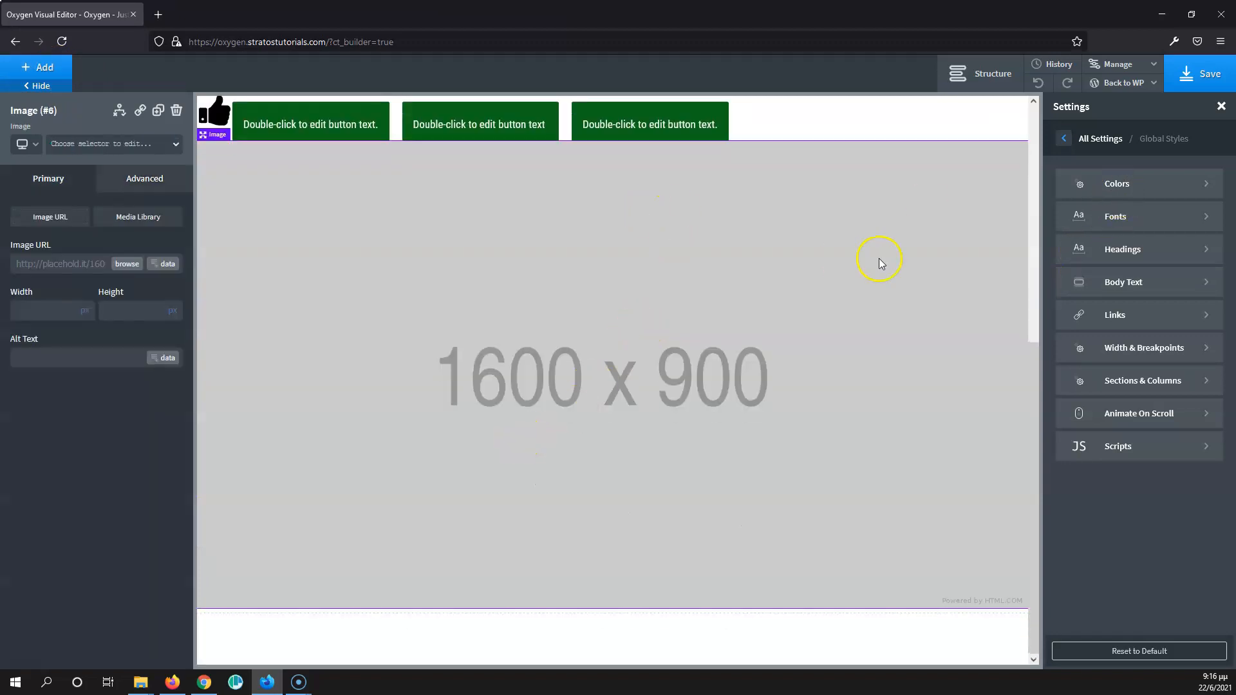
click(997, 74)
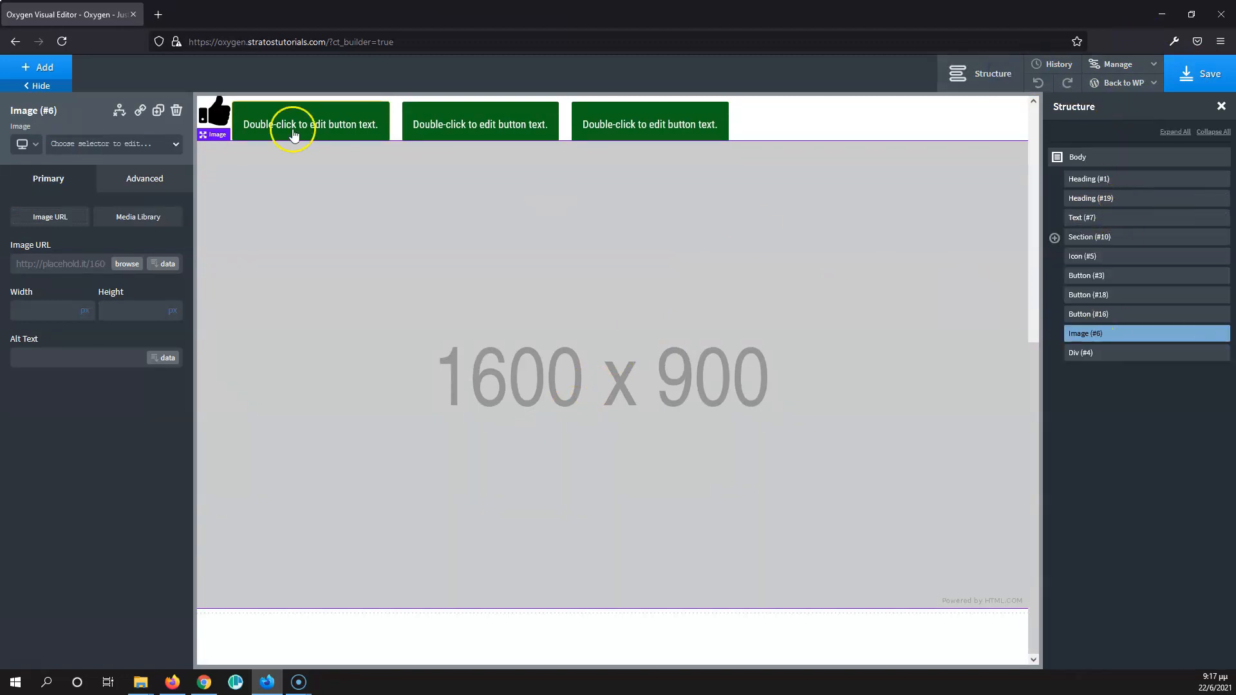
click(1151, 354)
click(41, 68)
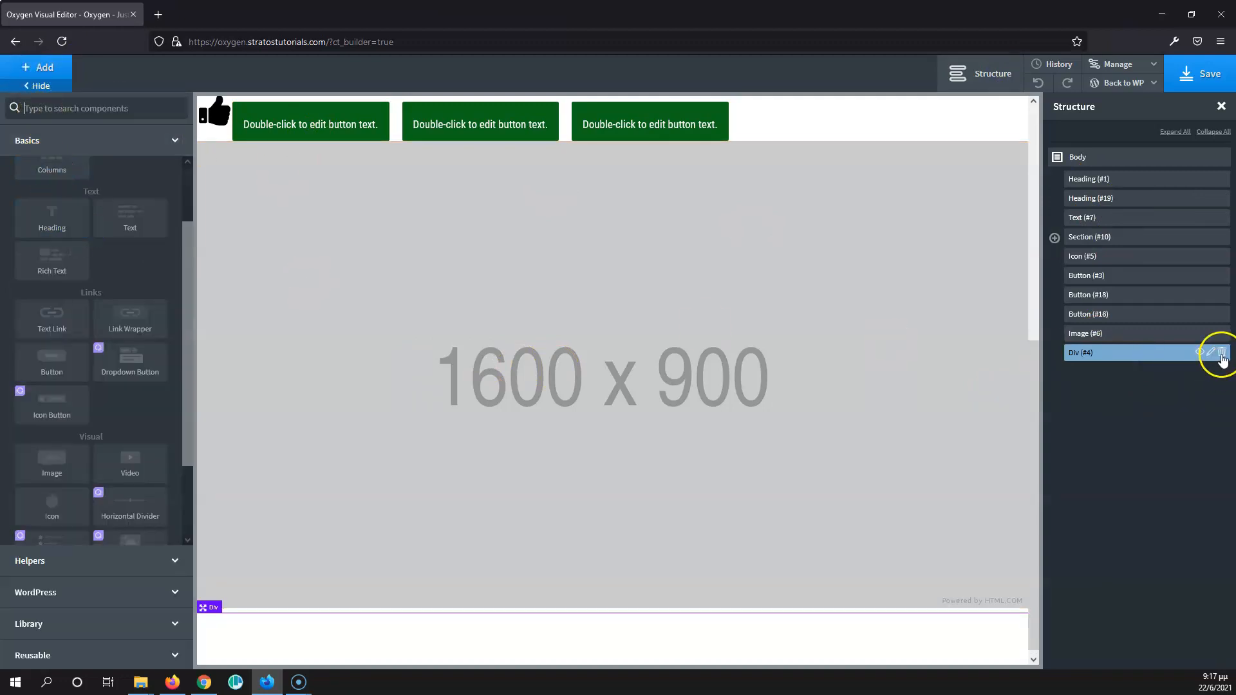
click(1221, 354)
- Add a Columns element below the image with the three-column 33 33 33 layout
click(49, 70)
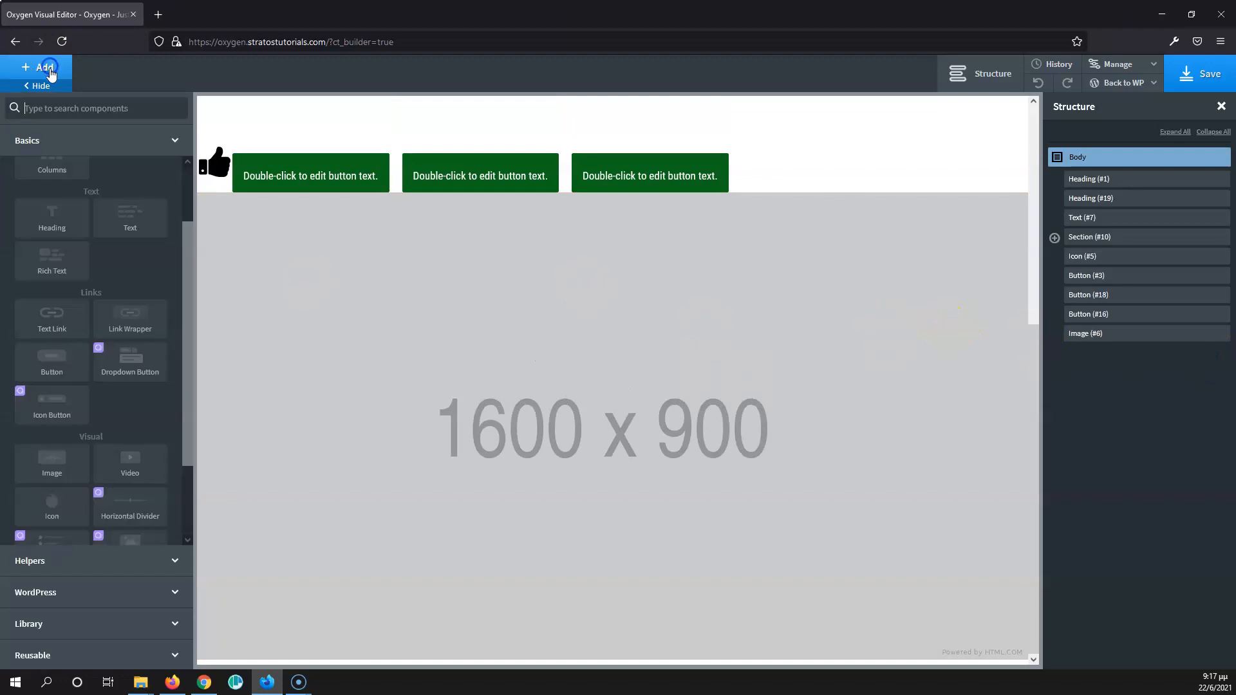
scroll(49, 215, up, 1)
click(62, 245)
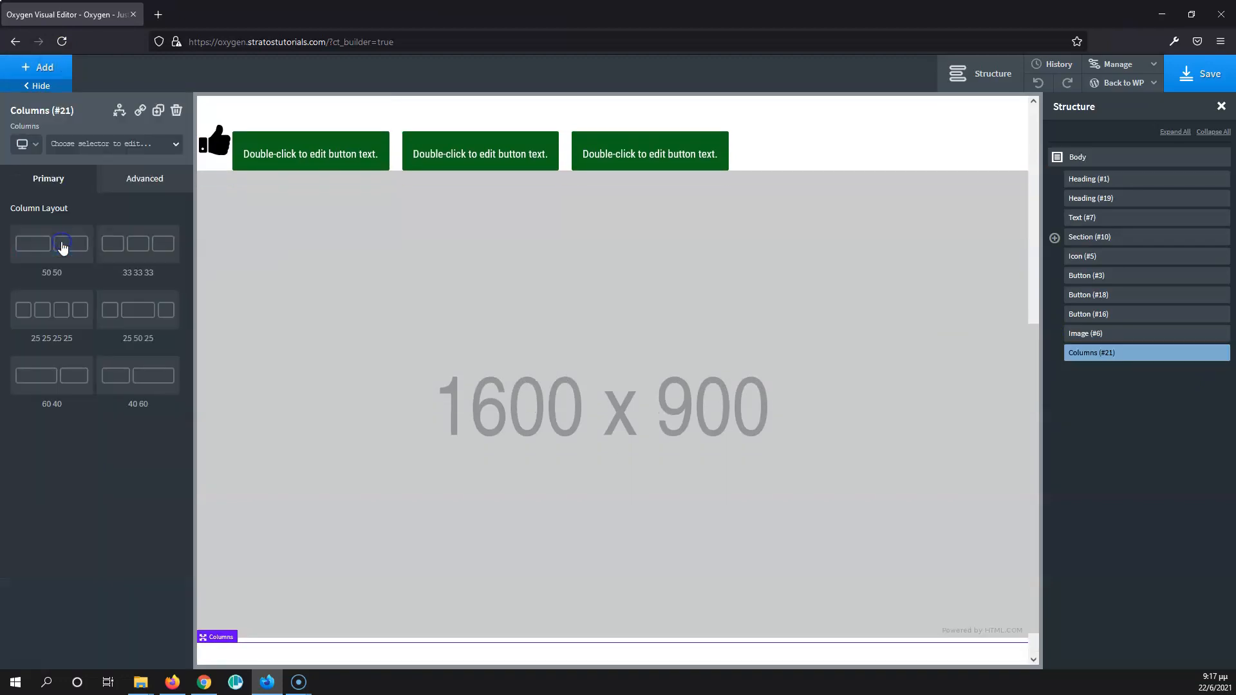
click(123, 244)
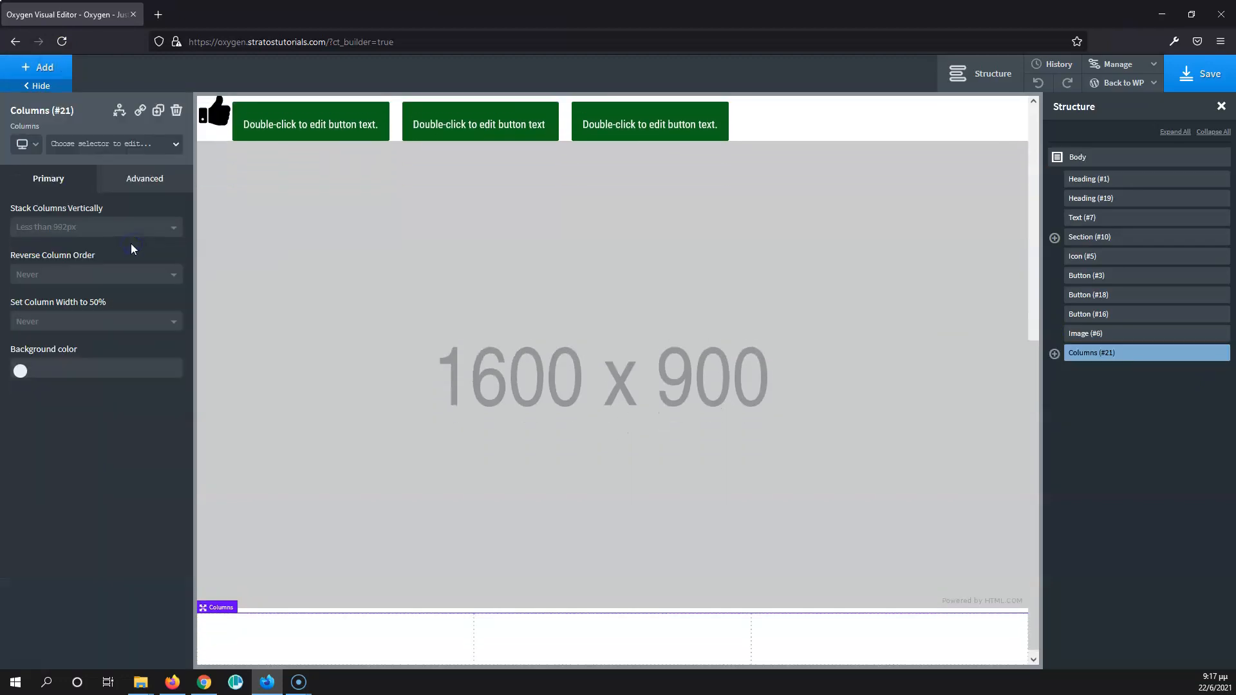
- Create a class named 'column' on the first column's Div (#22)
scroll(270, 342, down, 2)
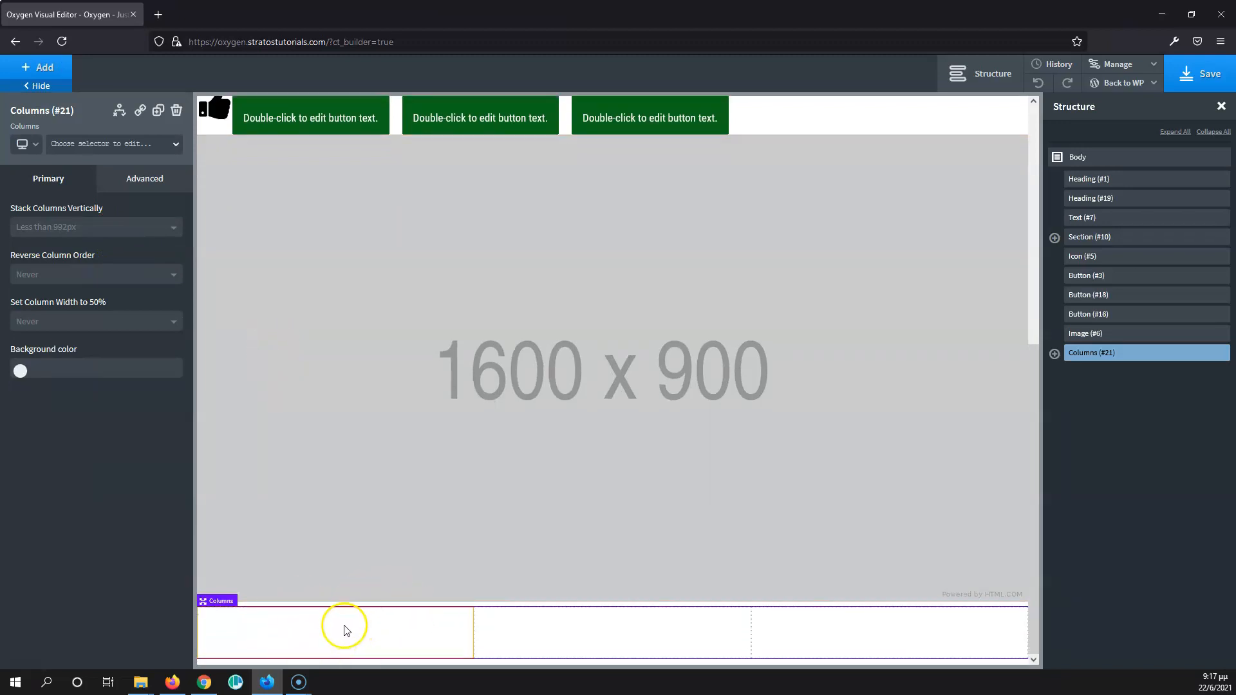
click(304, 626)
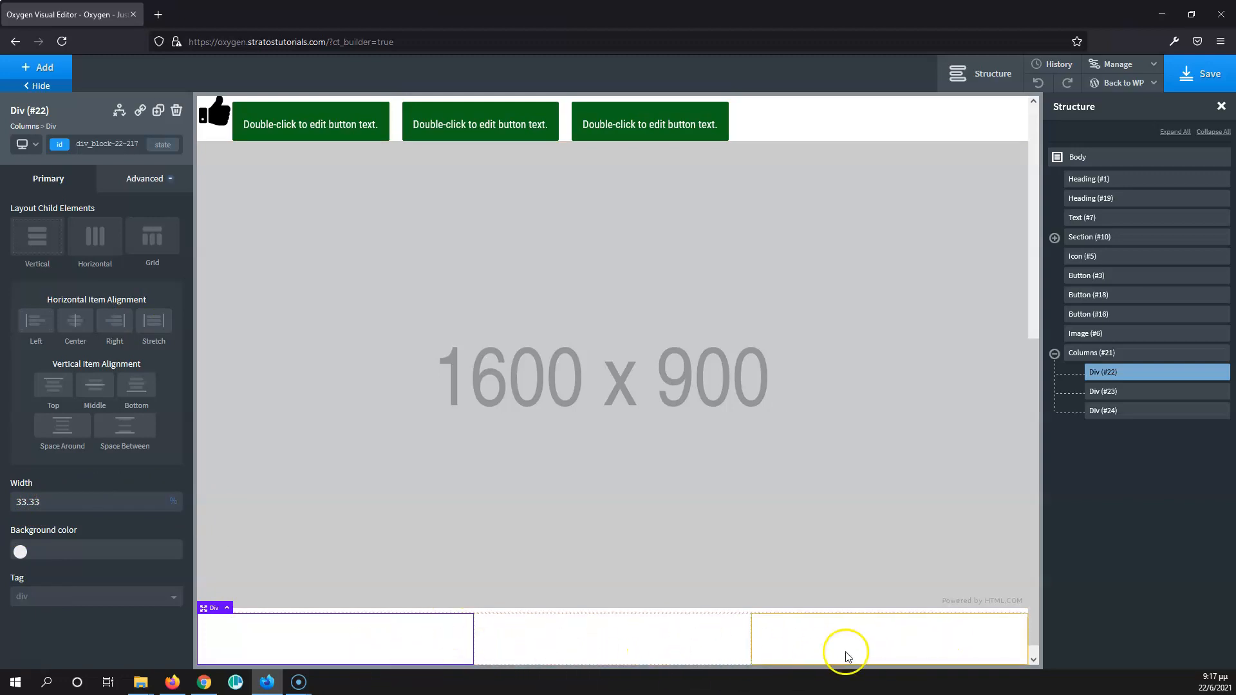
click(101, 141)
click(88, 171)
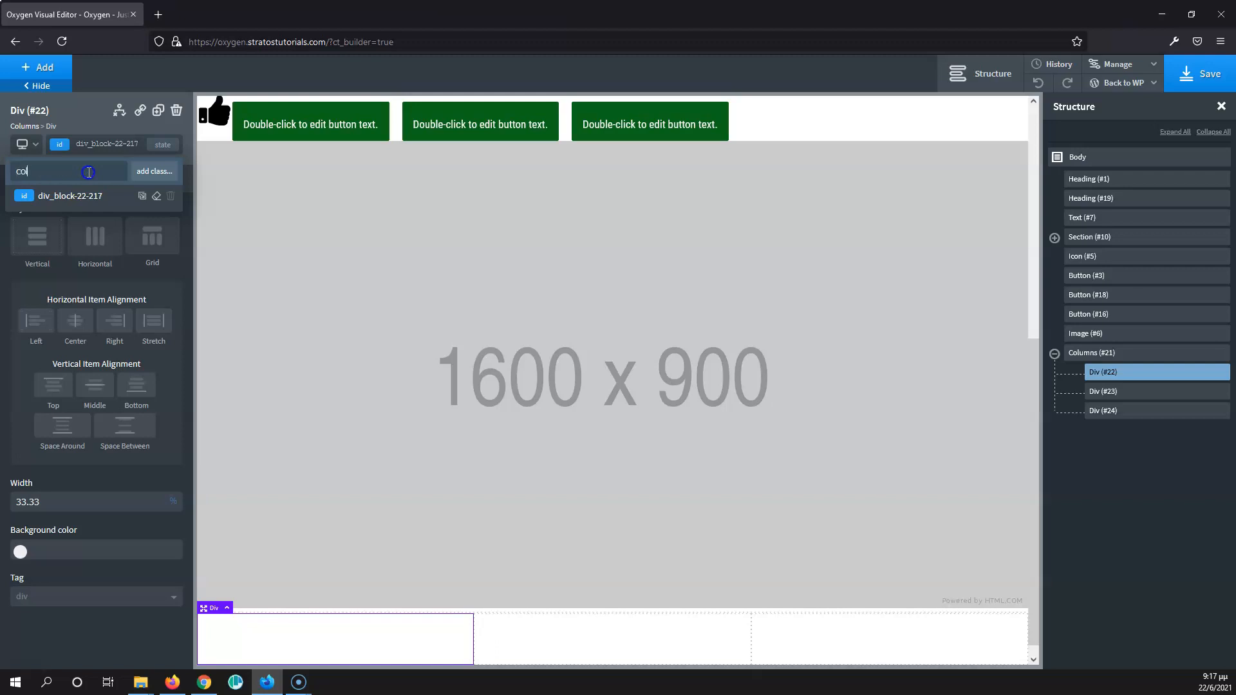
key(Return)
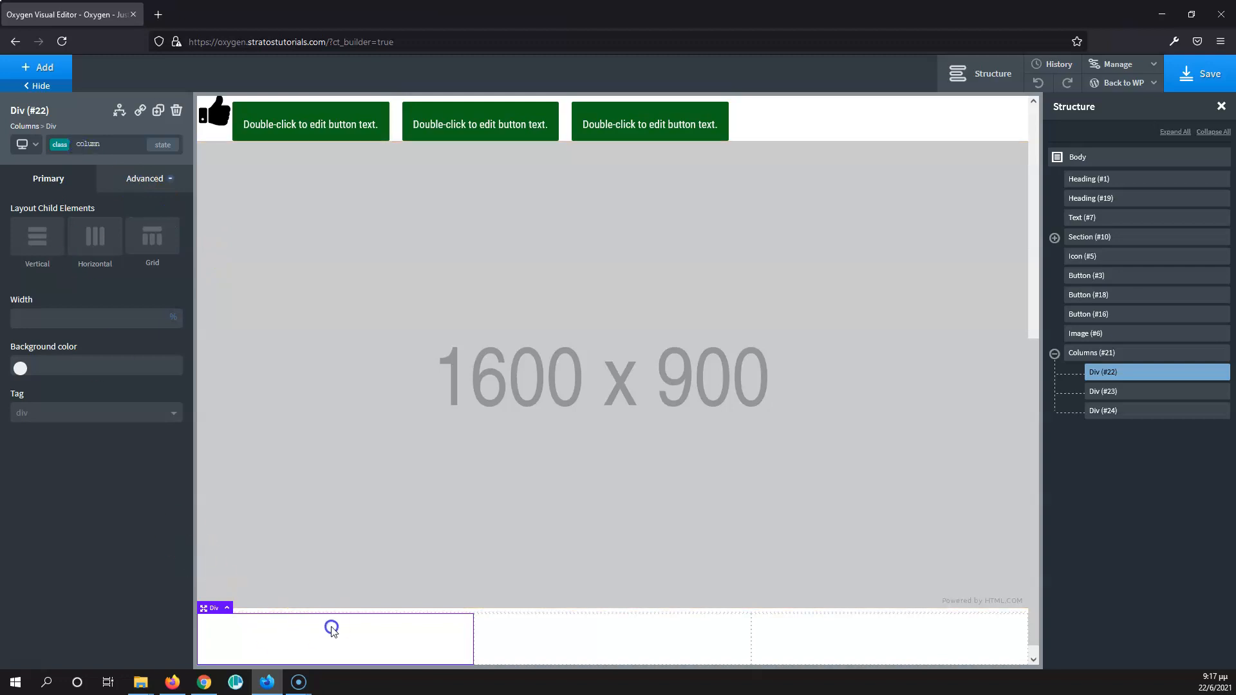
- Assign the existing 'column' class to the second column's Div (#23)
click(514, 637)
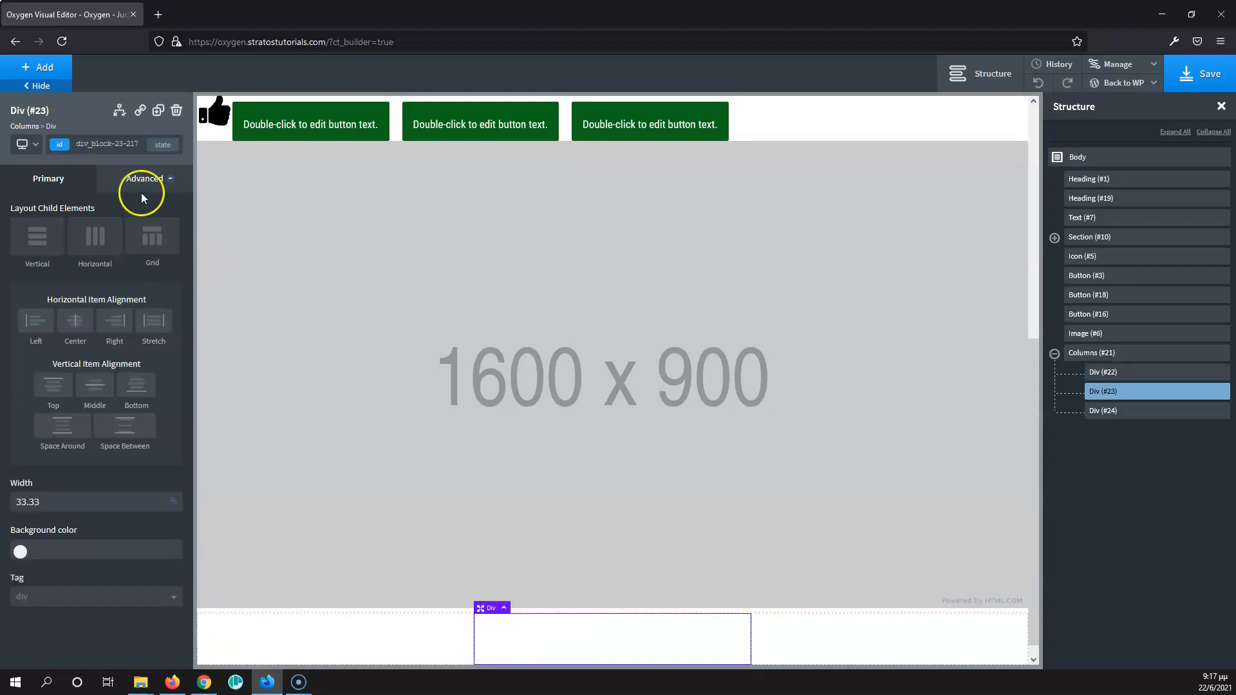
click(106, 144)
text(column)
click(64, 218)
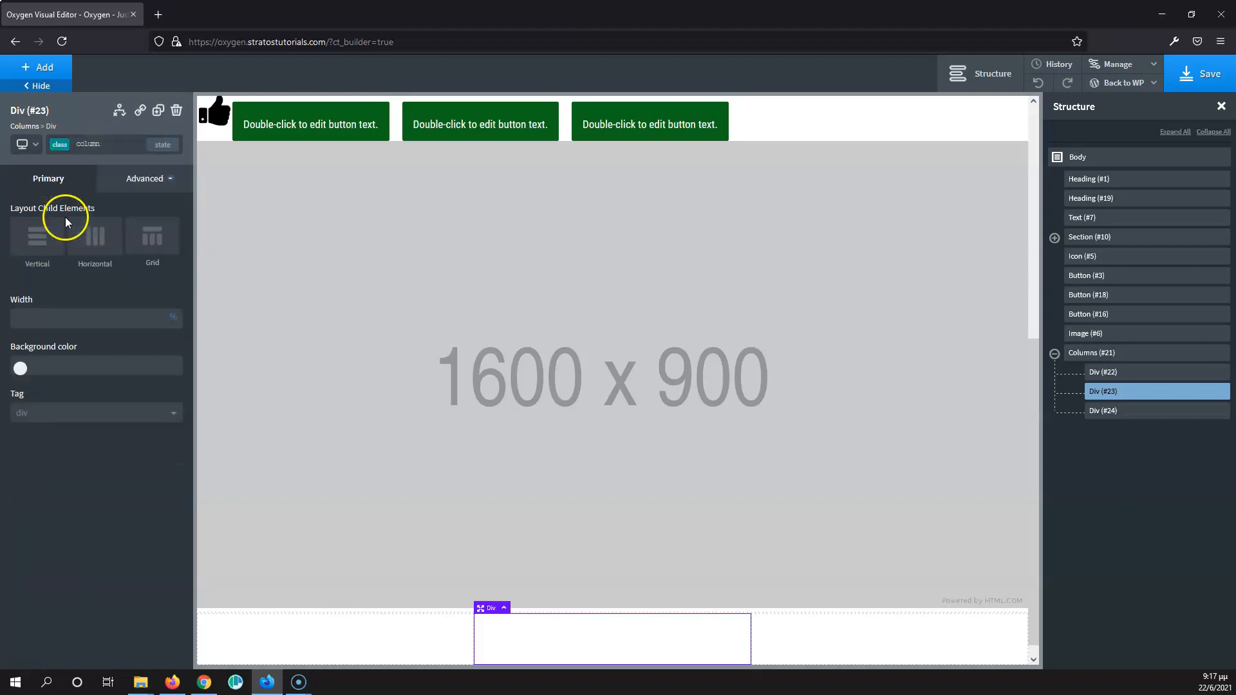
- Assign the existing 'column' class to the third column's Div (#24)
click(810, 642)
click(84, 136)
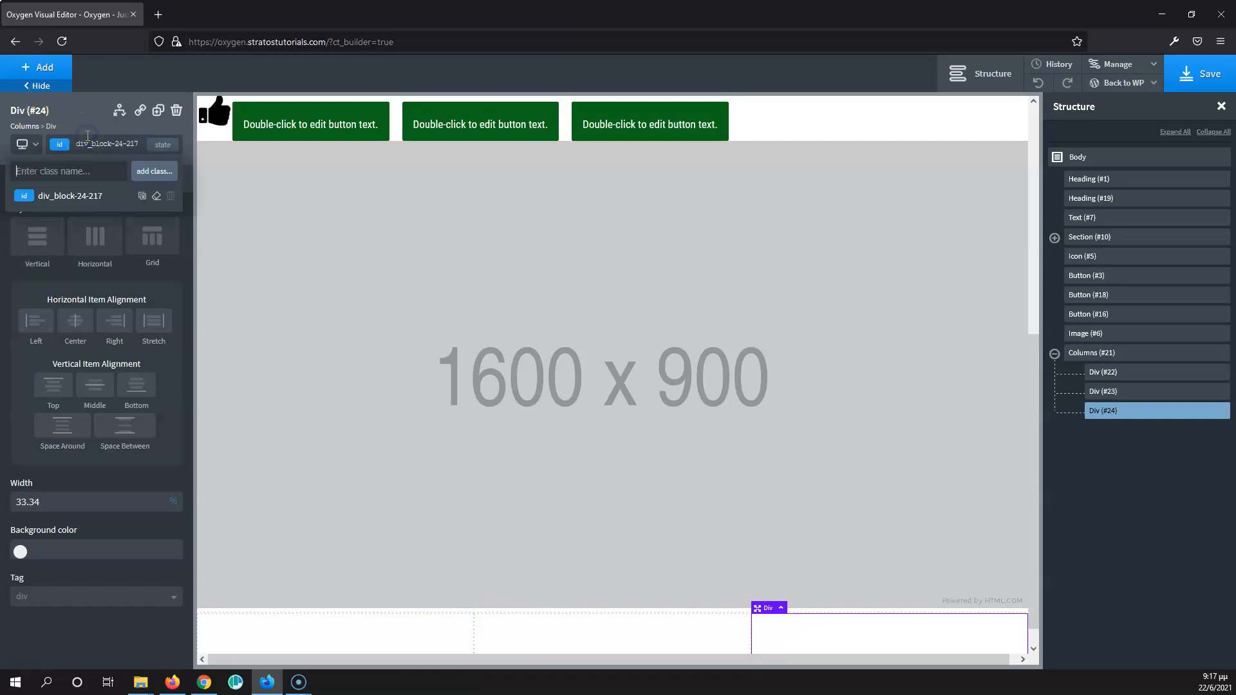
text(colum)
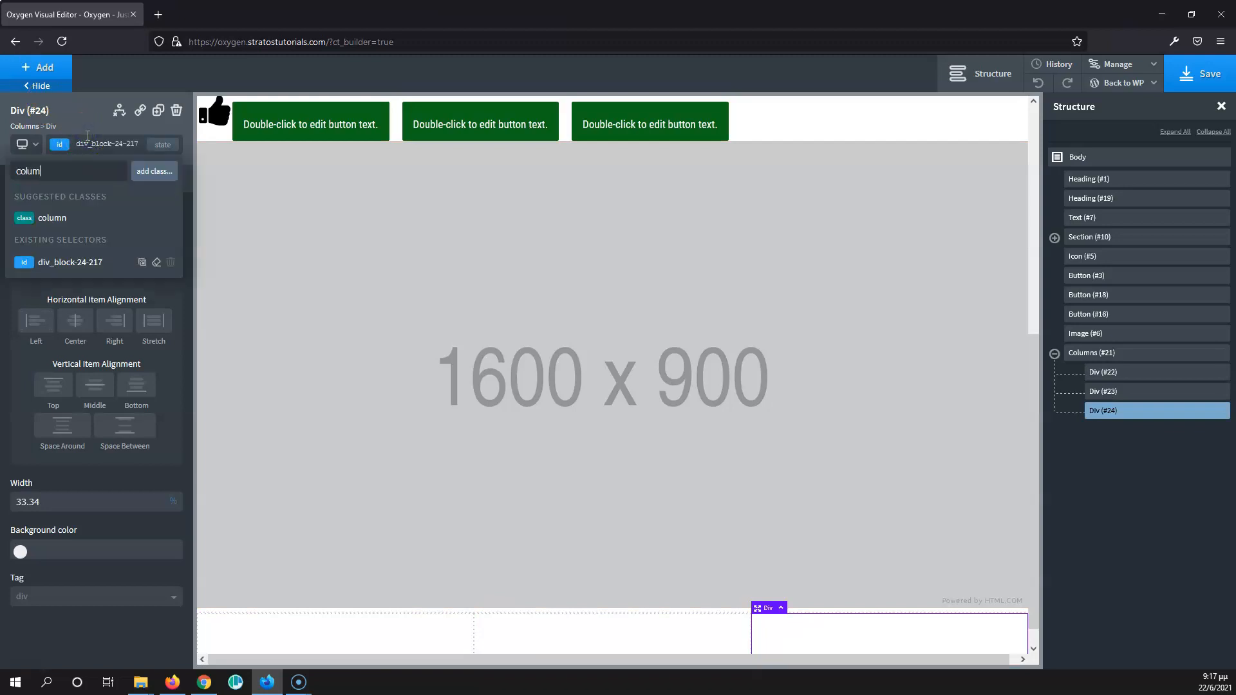
click(77, 218)
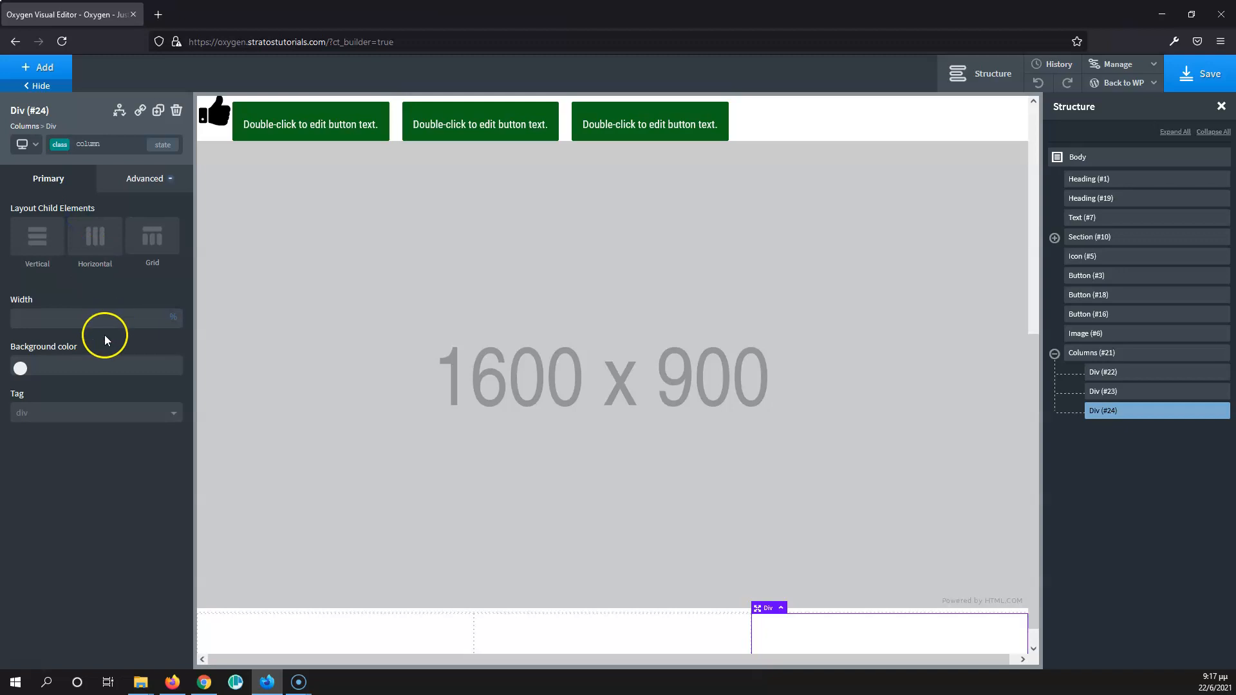
- Set the background color of the 'column' class to dark red #a02121 from the third column
click(20, 366)
click(45, 432)
drag(51, 430, 99, 386)
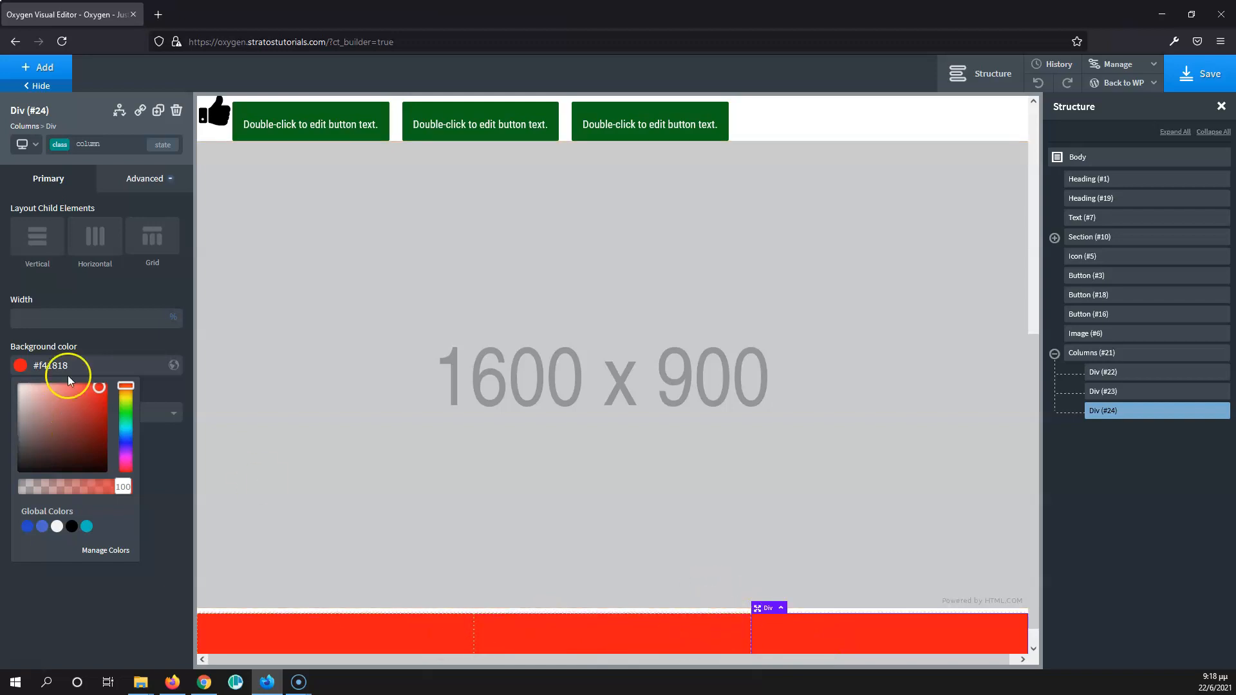
click(88, 416)
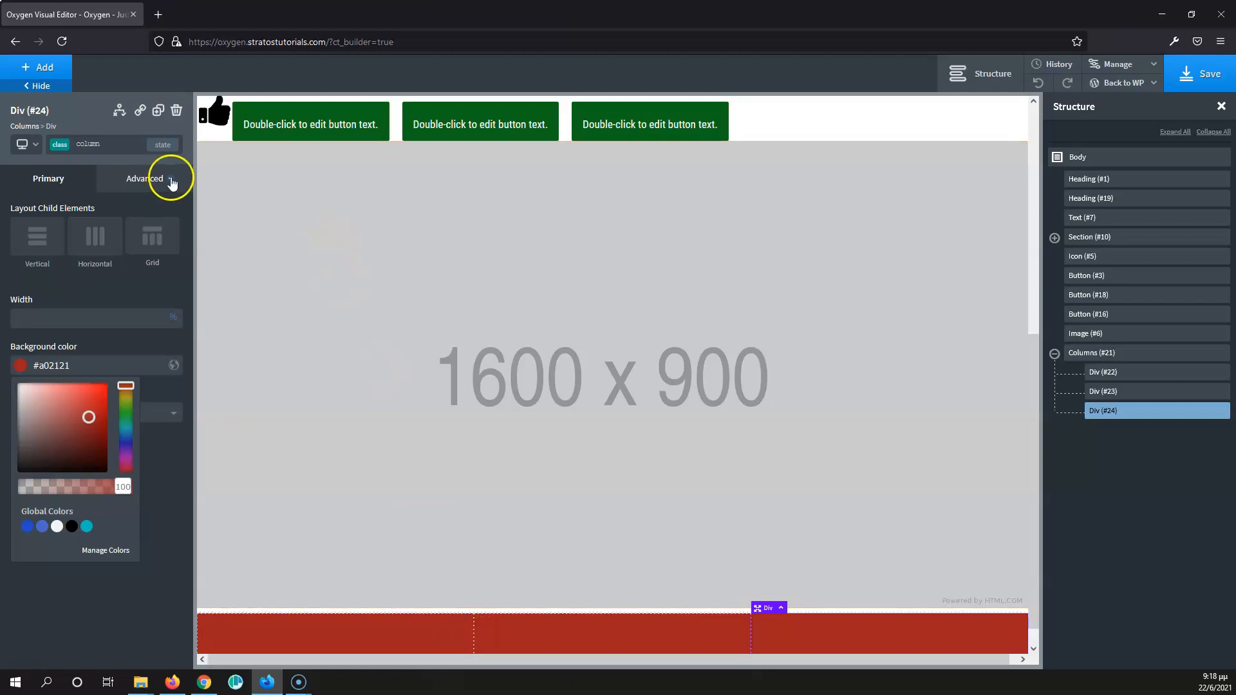
- Set the width of the 'column' class to 50% from the third column
click(125, 143)
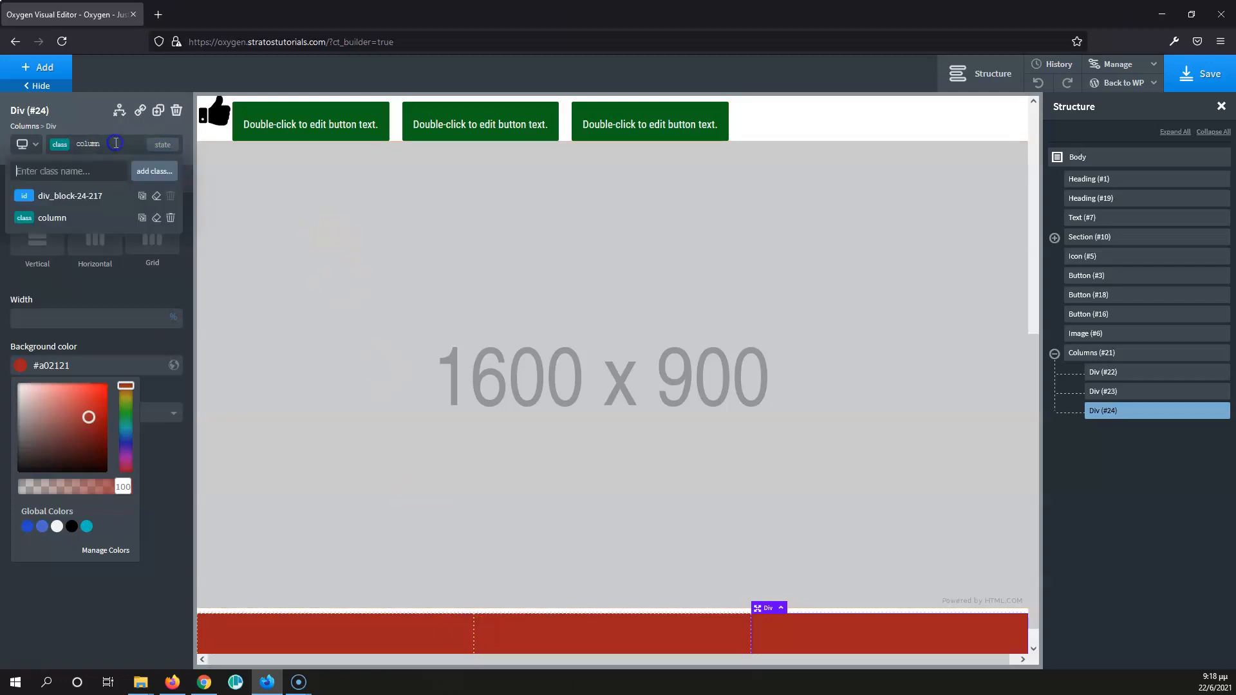
click(149, 447)
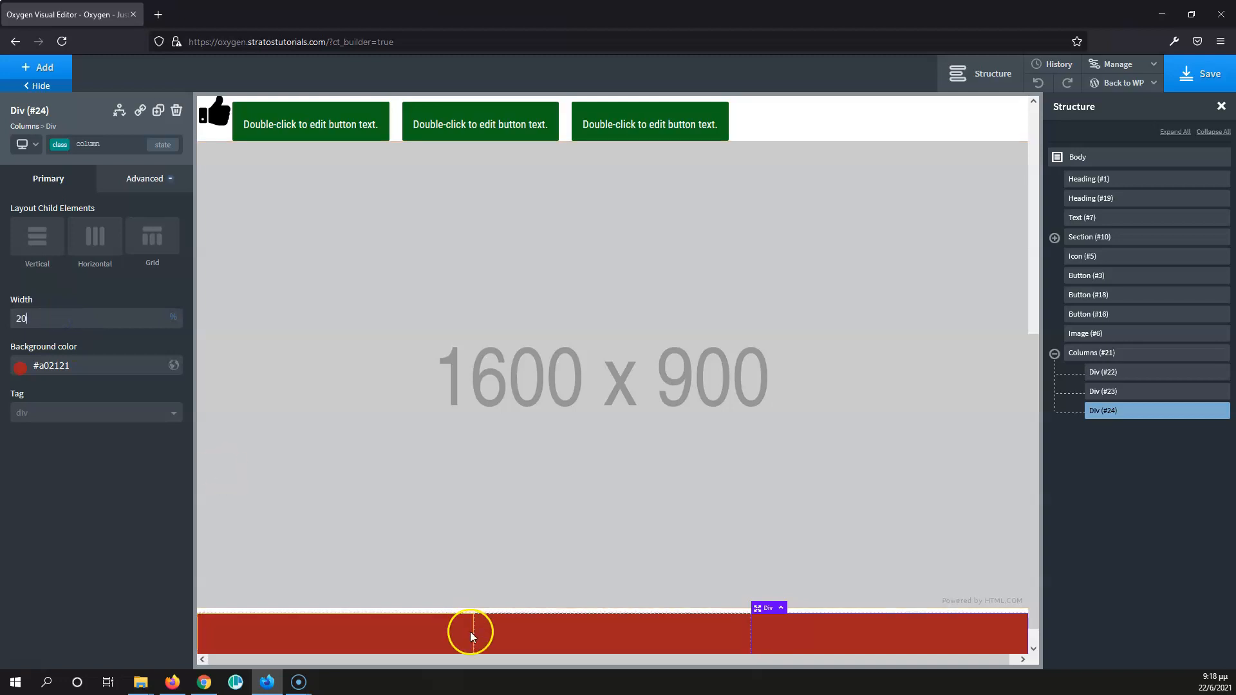
click(75, 319)
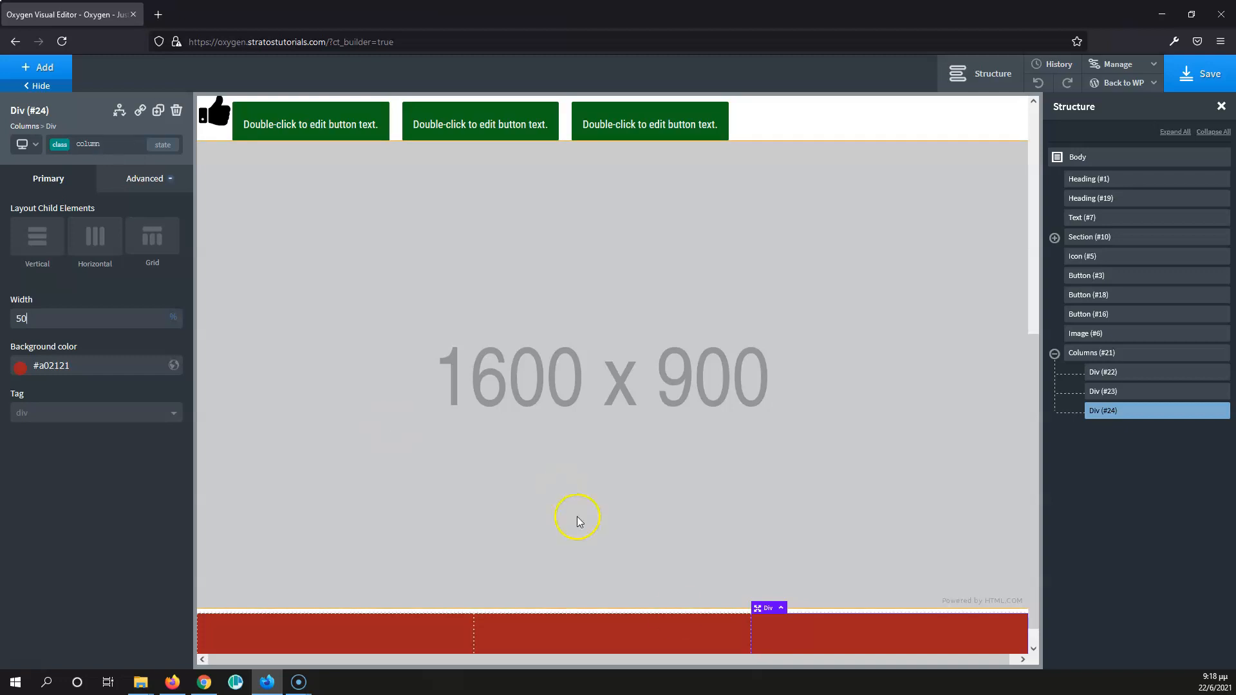
- Clear the width from the third column's own ID selector, div_block-24-217
click(100, 144)
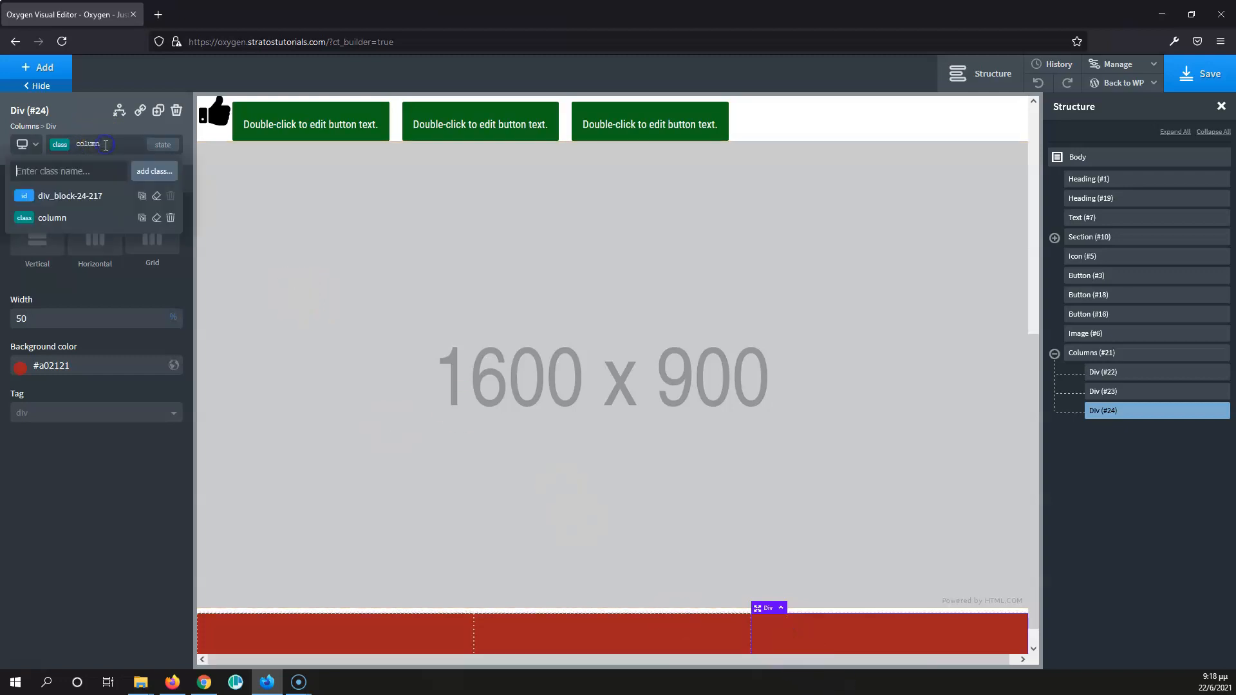
click(89, 199)
double_click(35, 502)
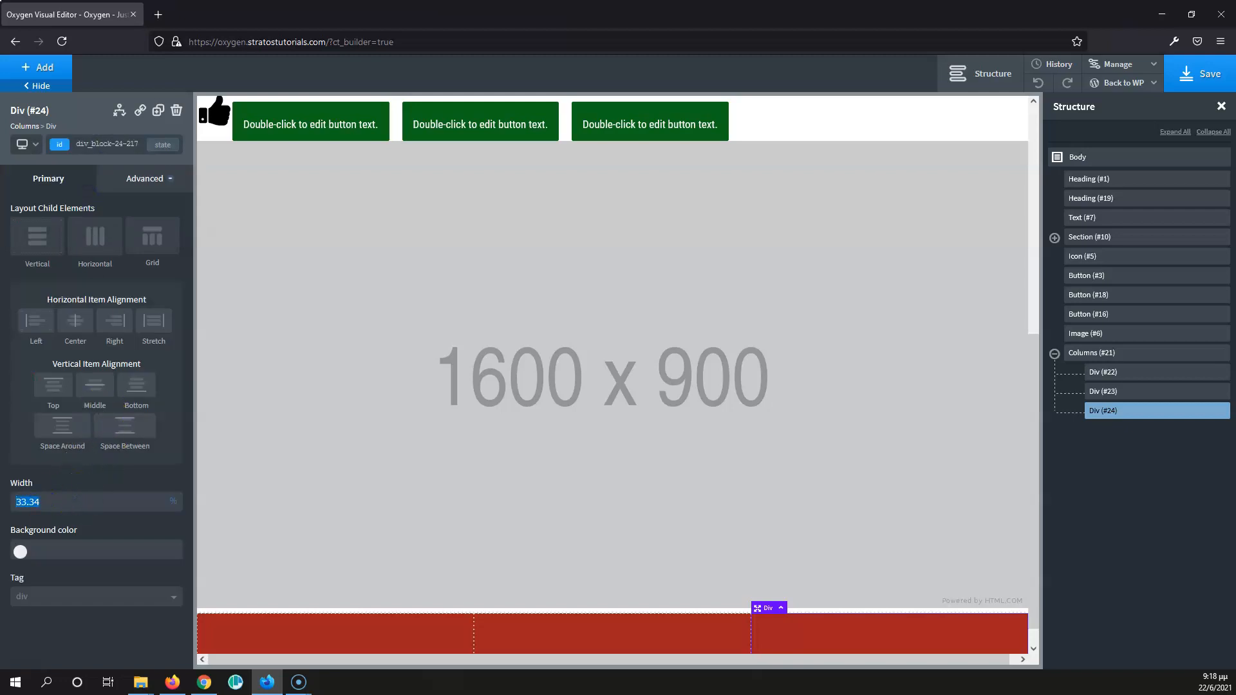
key(BackSpace)
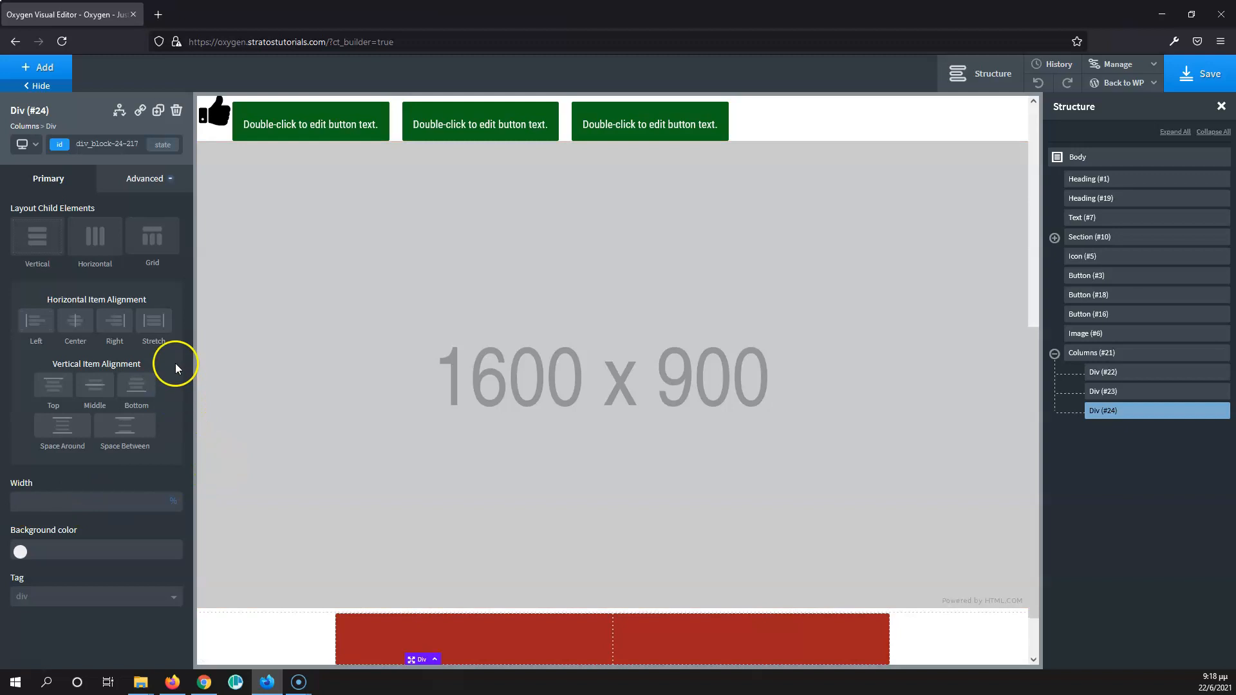
- Switch the third column back to the 'column' class and set the class's width to 100%
click(116, 143)
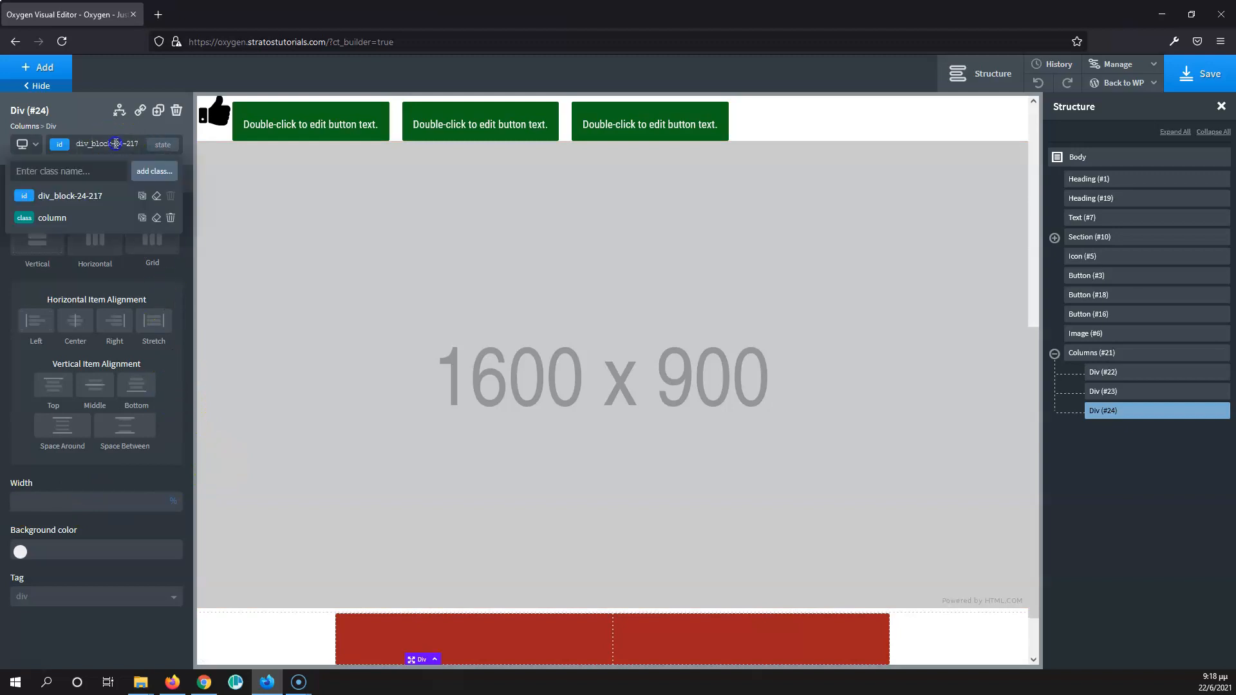
click(51, 218)
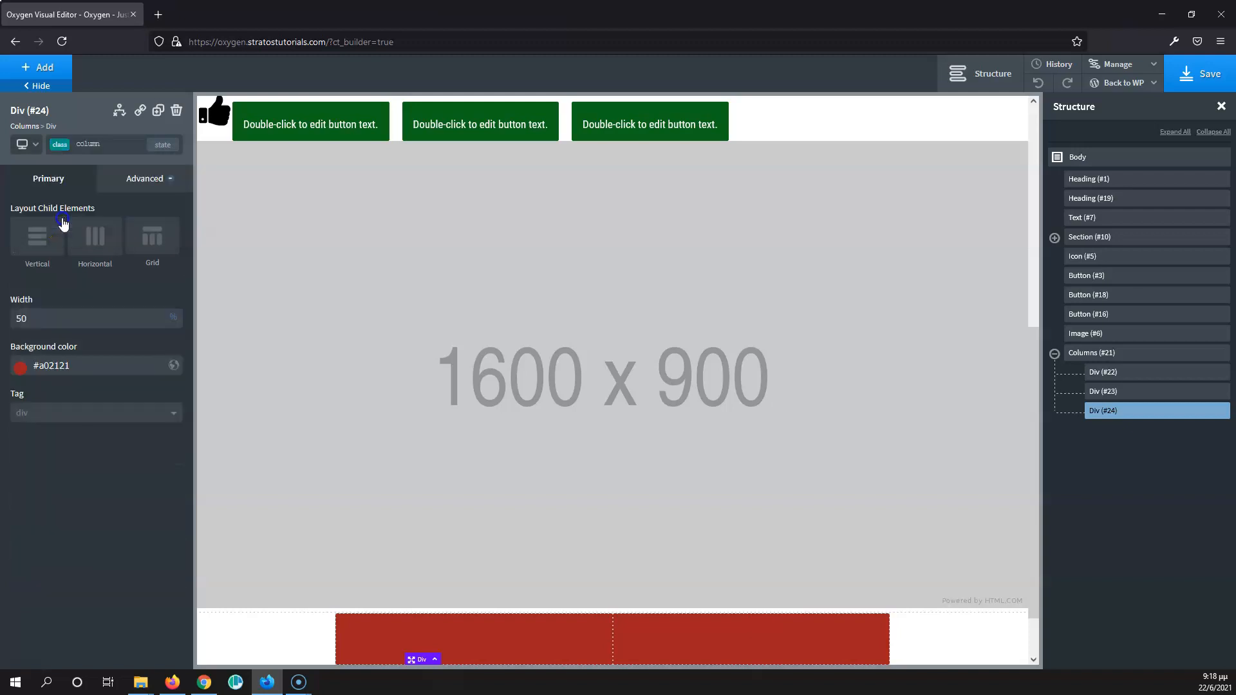
scroll(411, 389, down, 2)
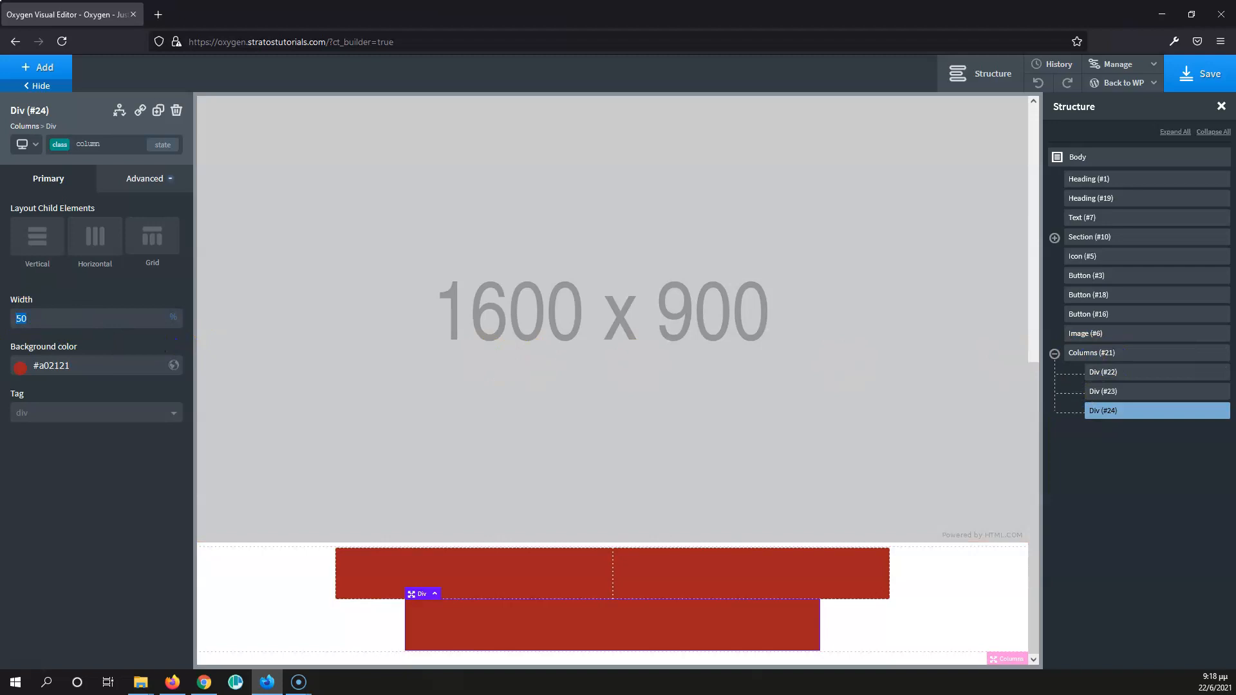
text(100)
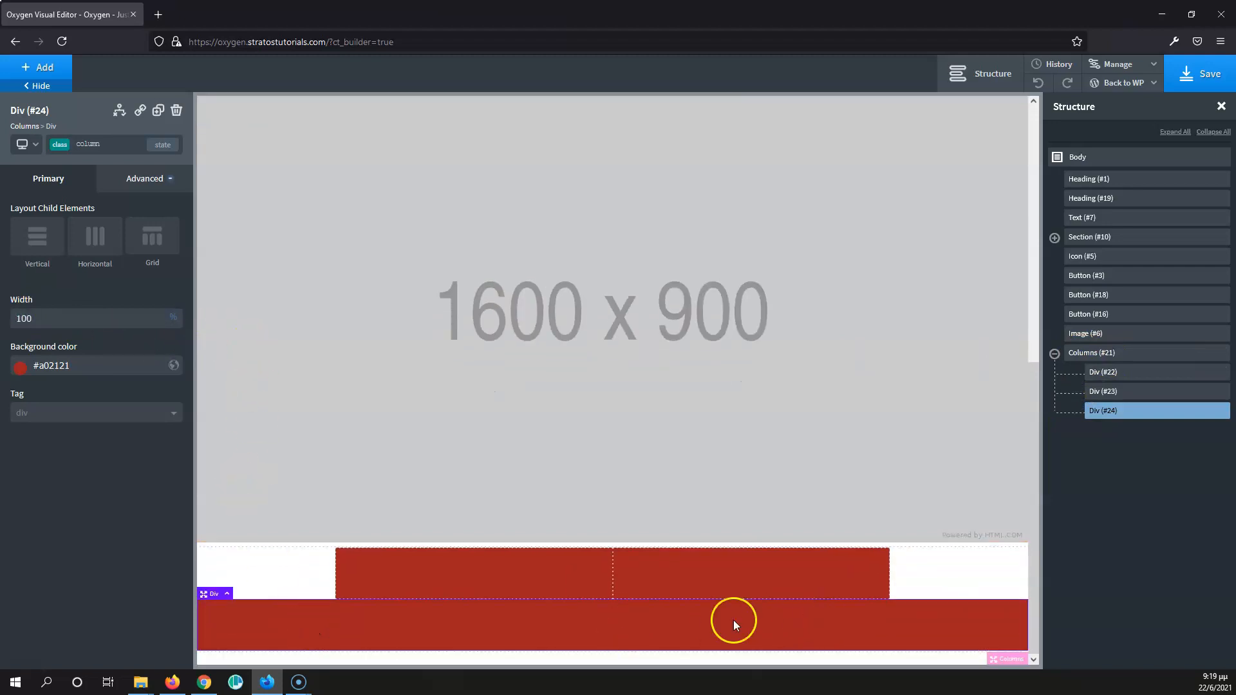
- Clear the width from the second column's own ID selector, div_block-23-217
click(623, 564)
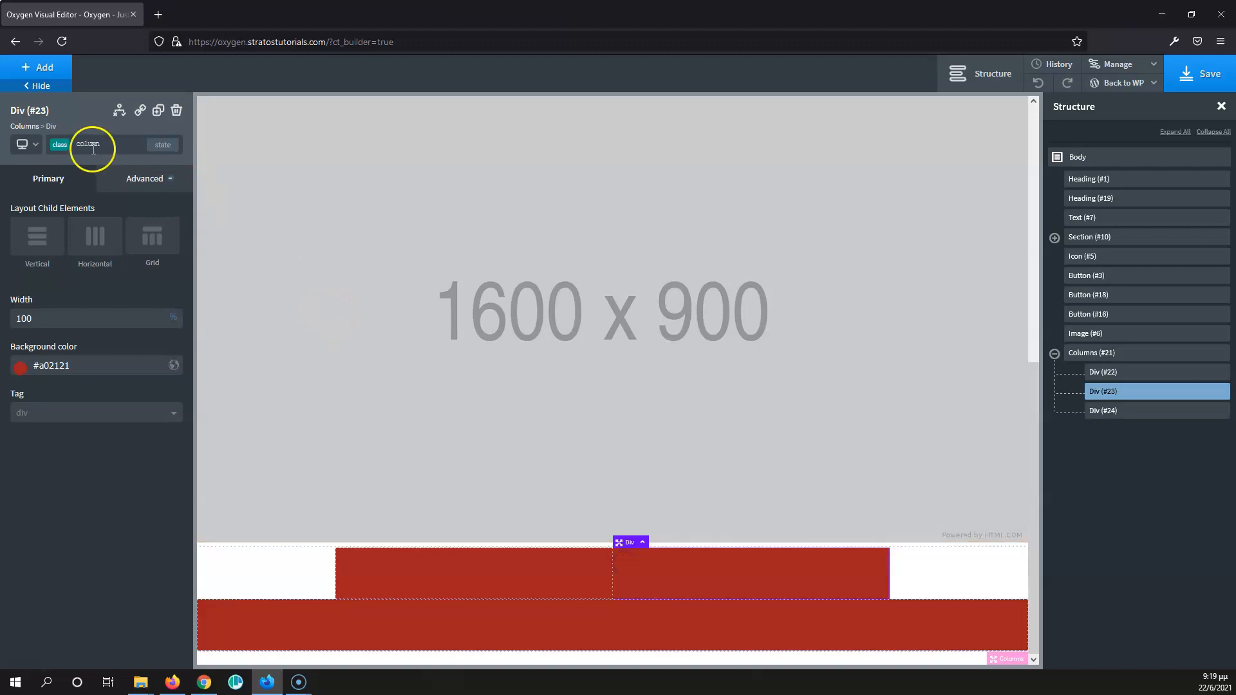
click(114, 145)
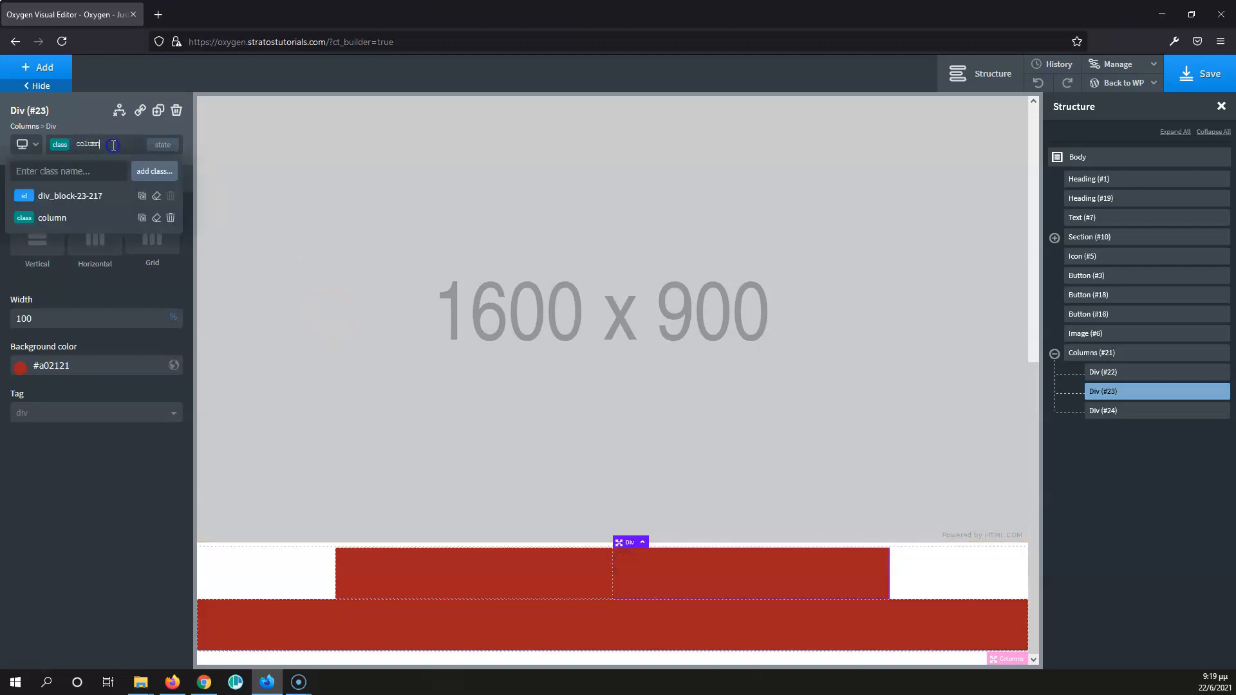
click(72, 193)
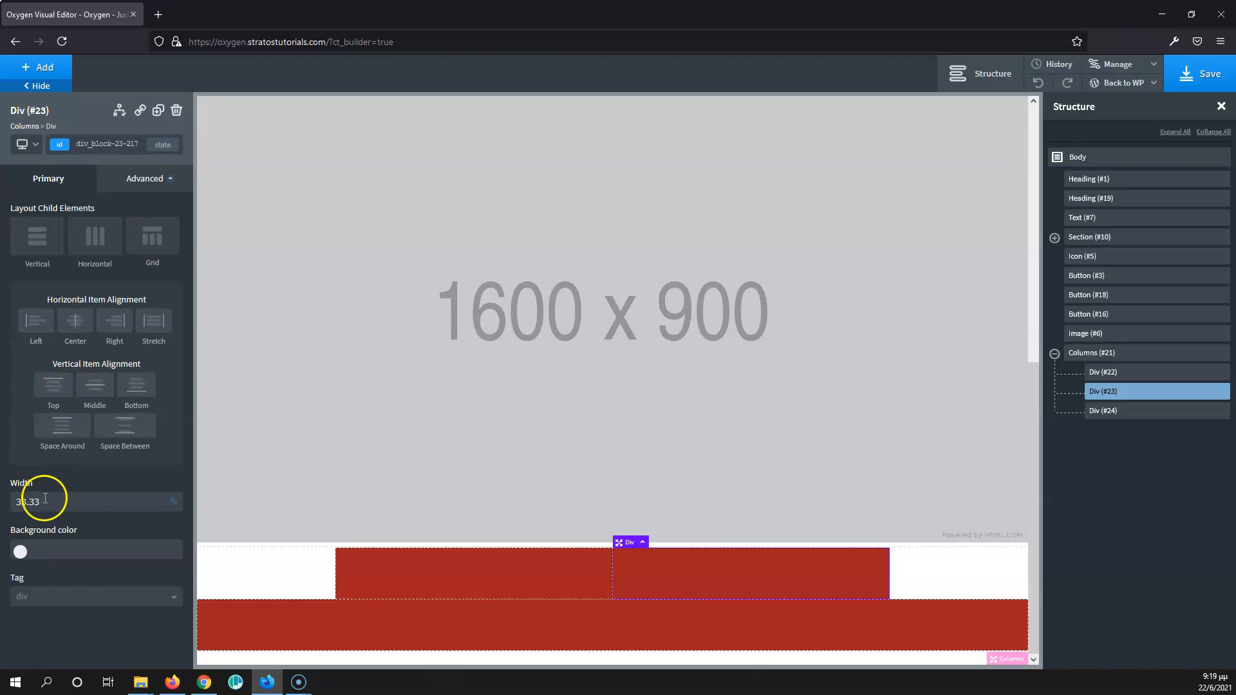
key(BackSpace)
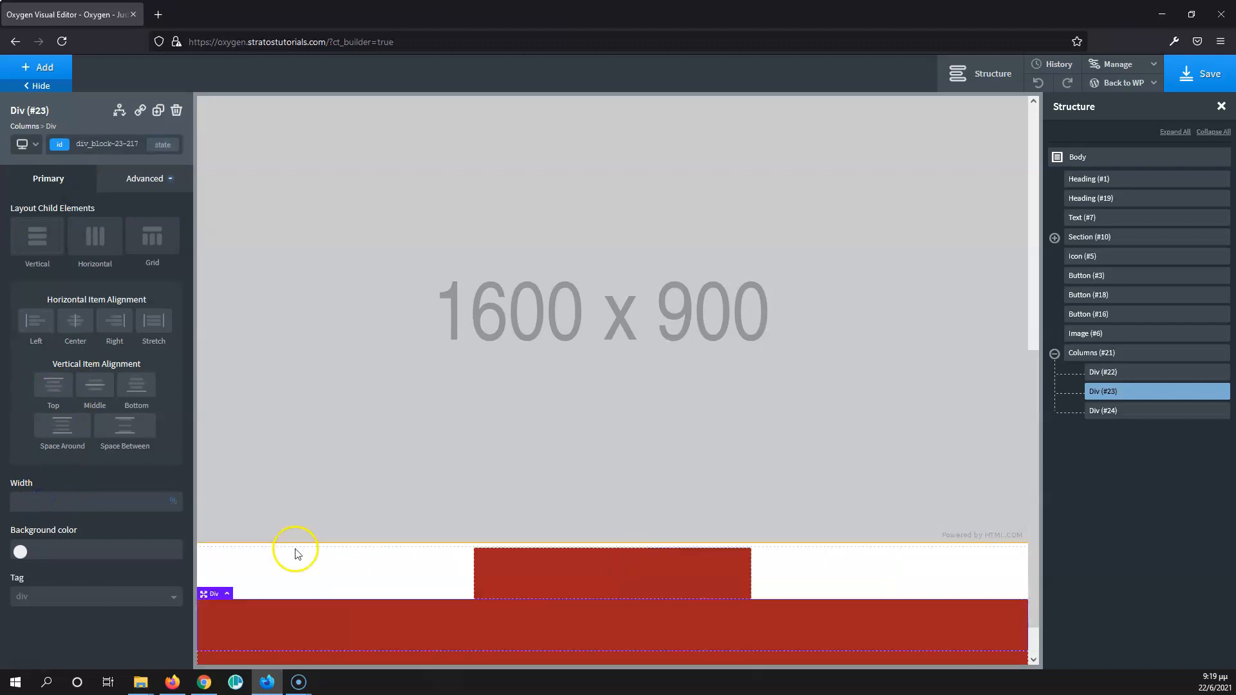
scroll(344, 624, down, 1)
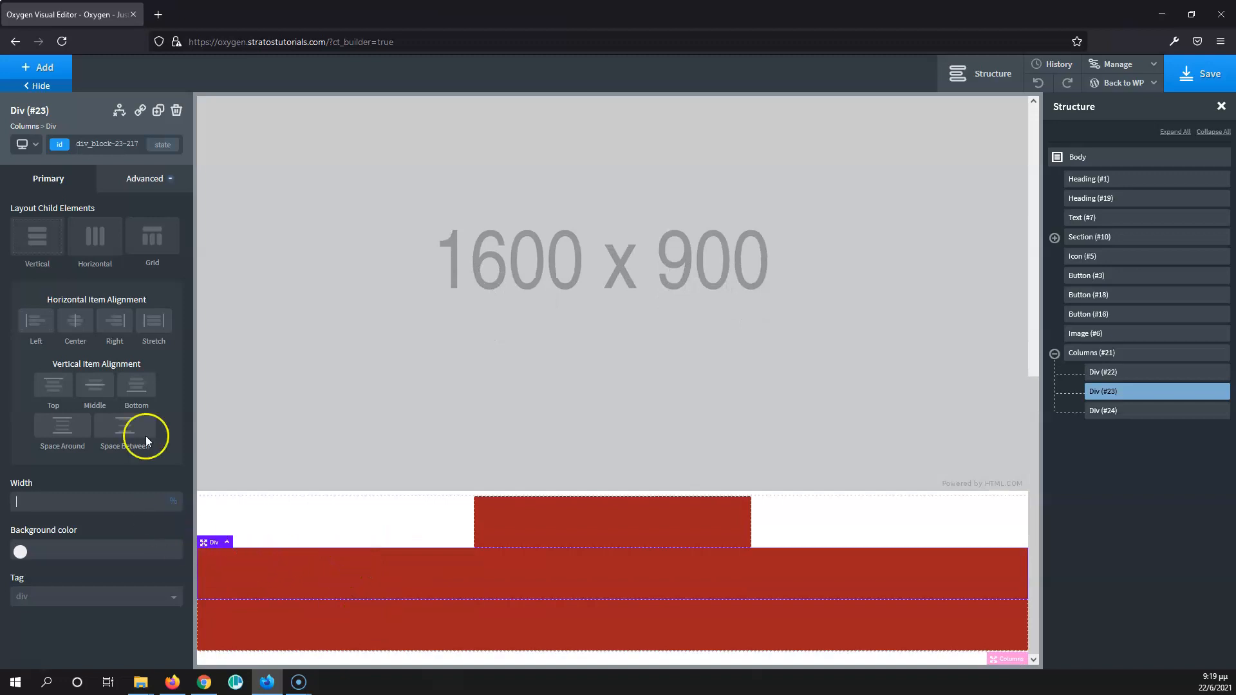
- Switch the second column back to the 'column' class and set the class's width to 13%
click(124, 145)
click(96, 220)
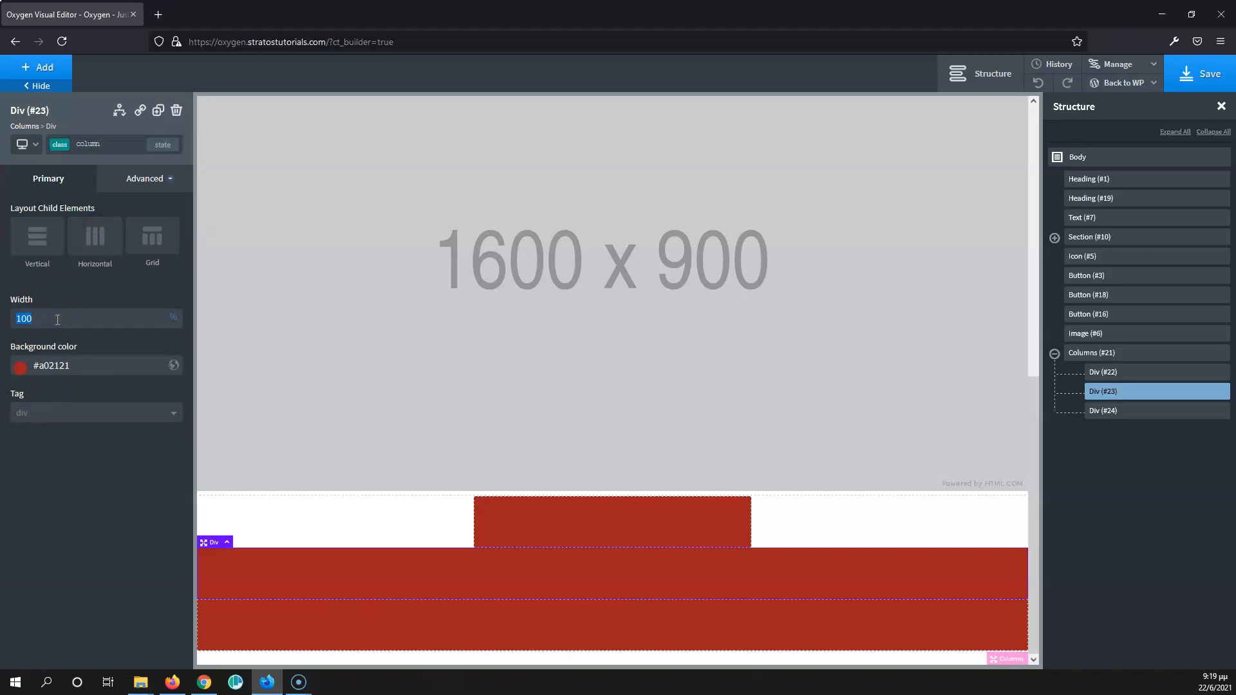
text(50)
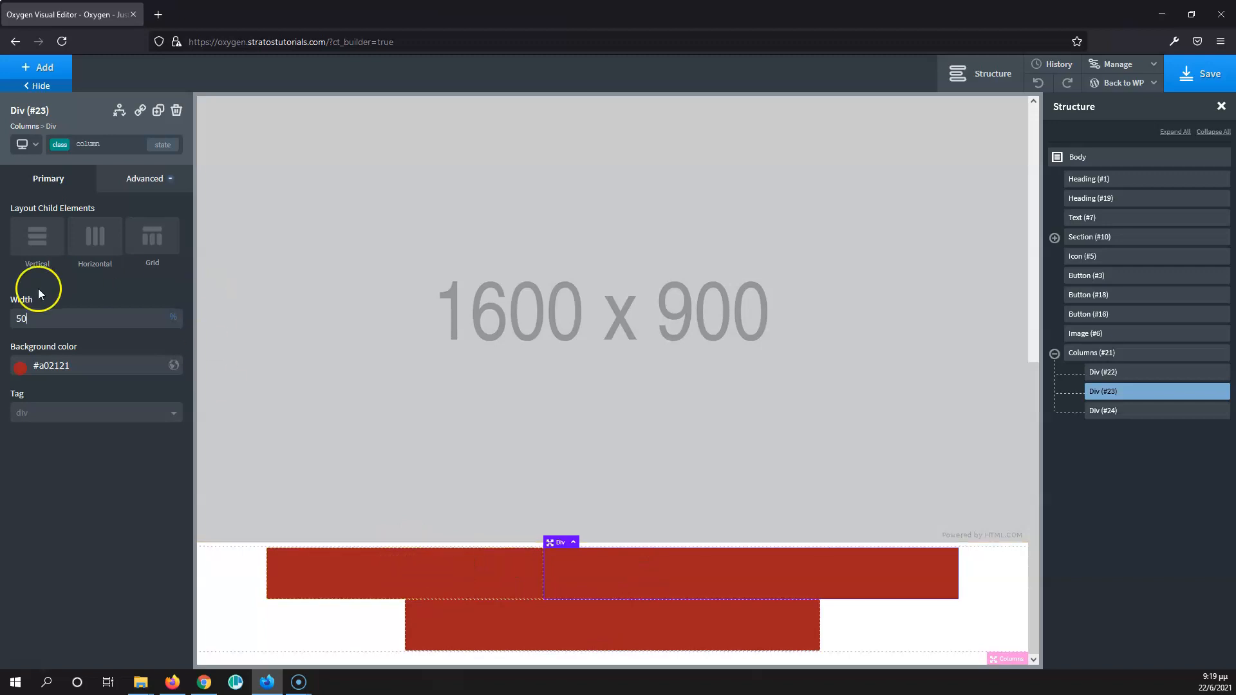
text(133)
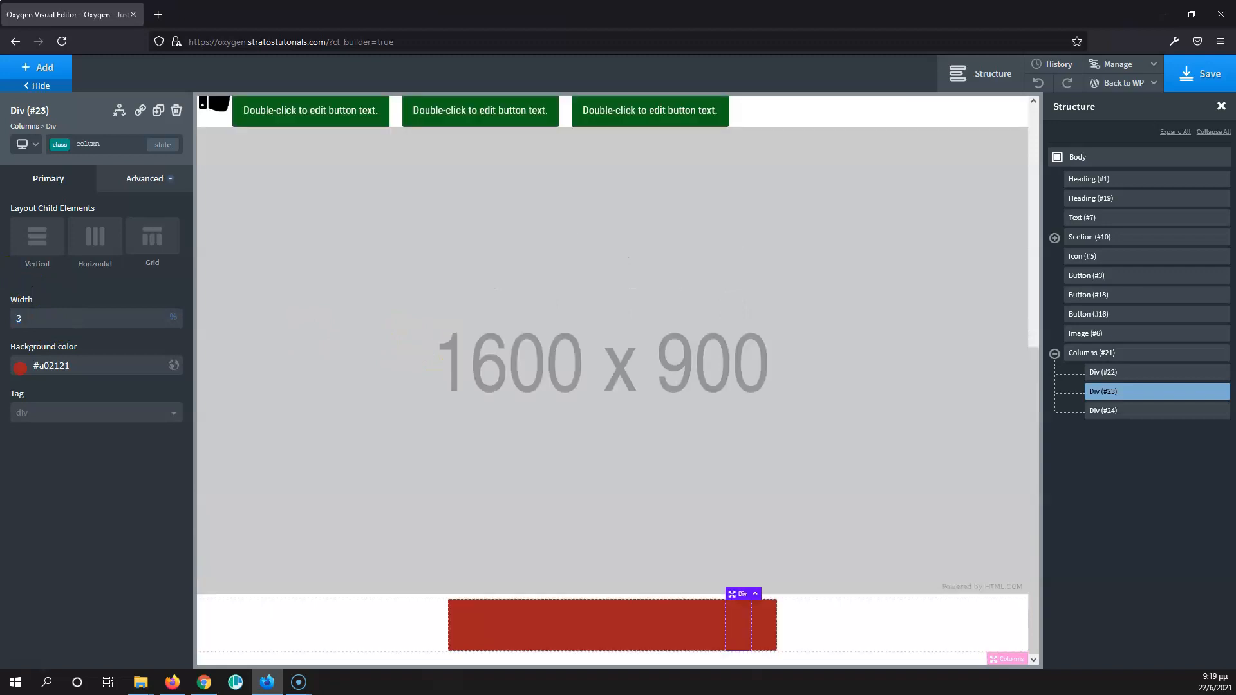
text(3)
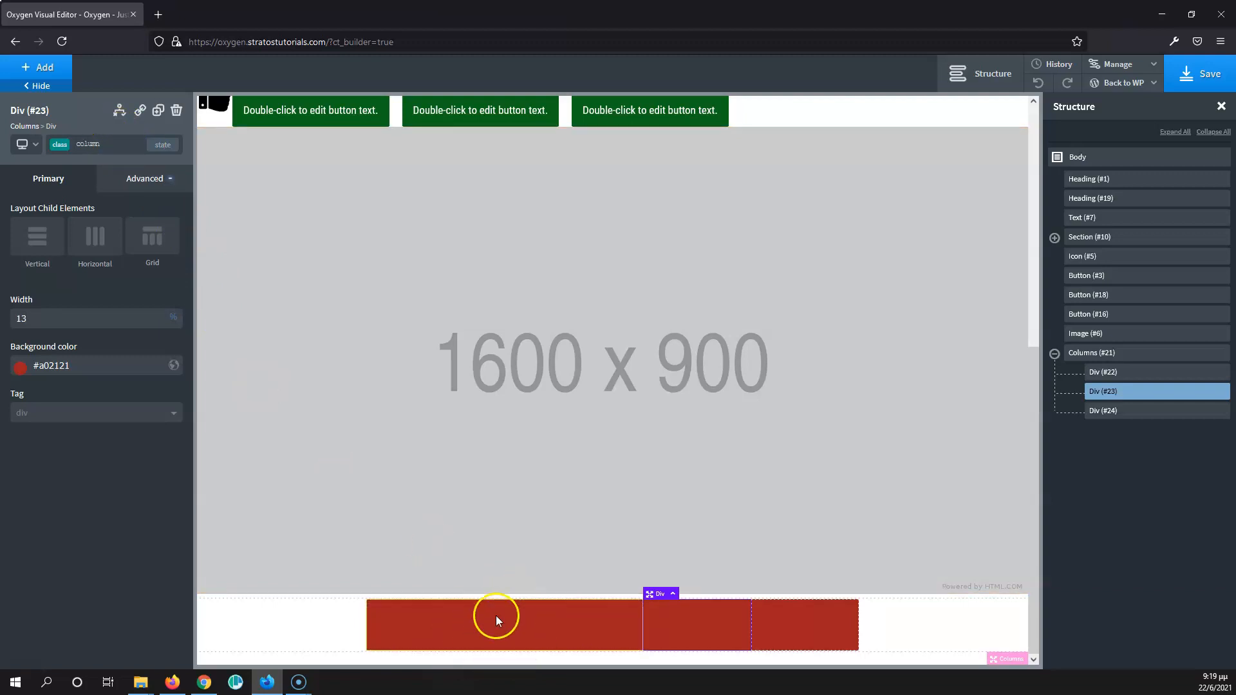
- Delete all ID-level styles of the first column, div_block-22-217, keeping its 'column' class
click(119, 143)
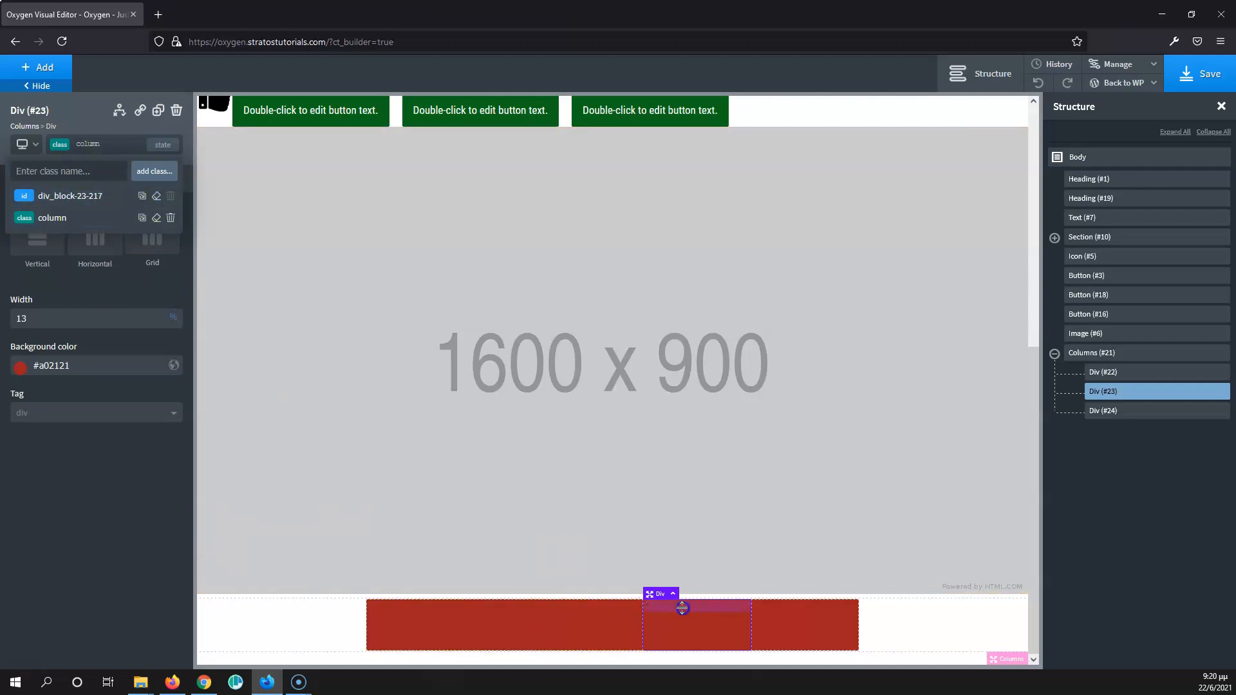
click(550, 624)
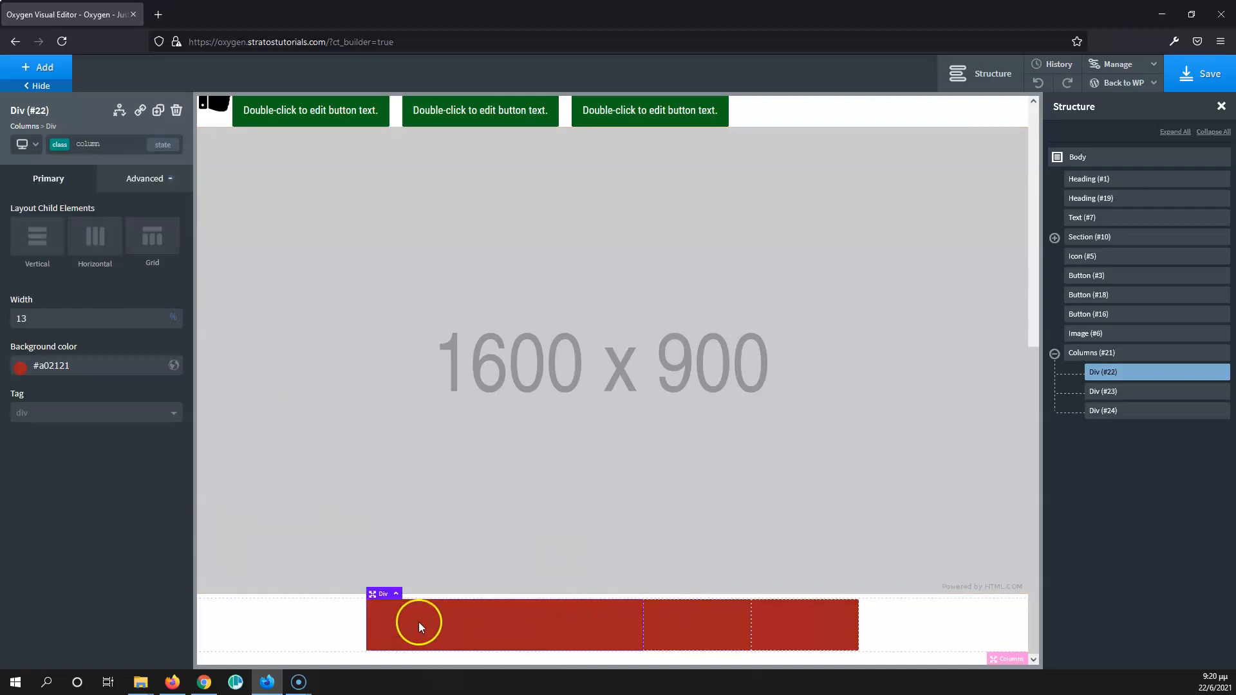
click(124, 145)
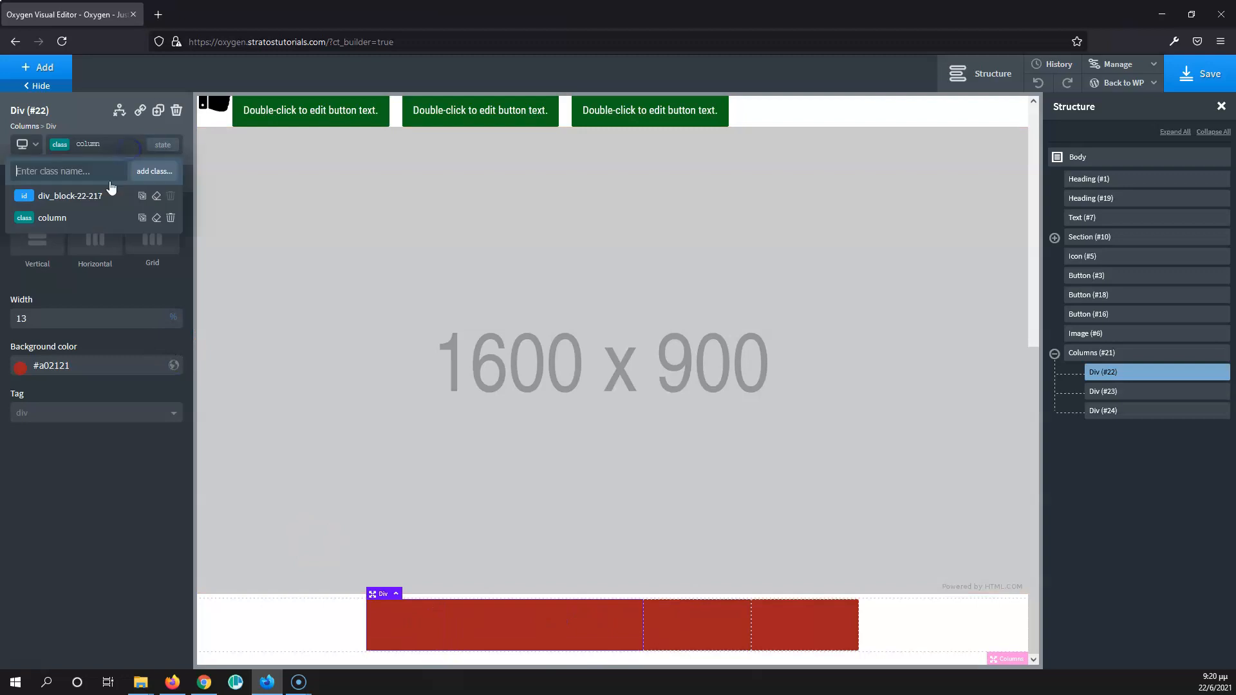
click(157, 201)
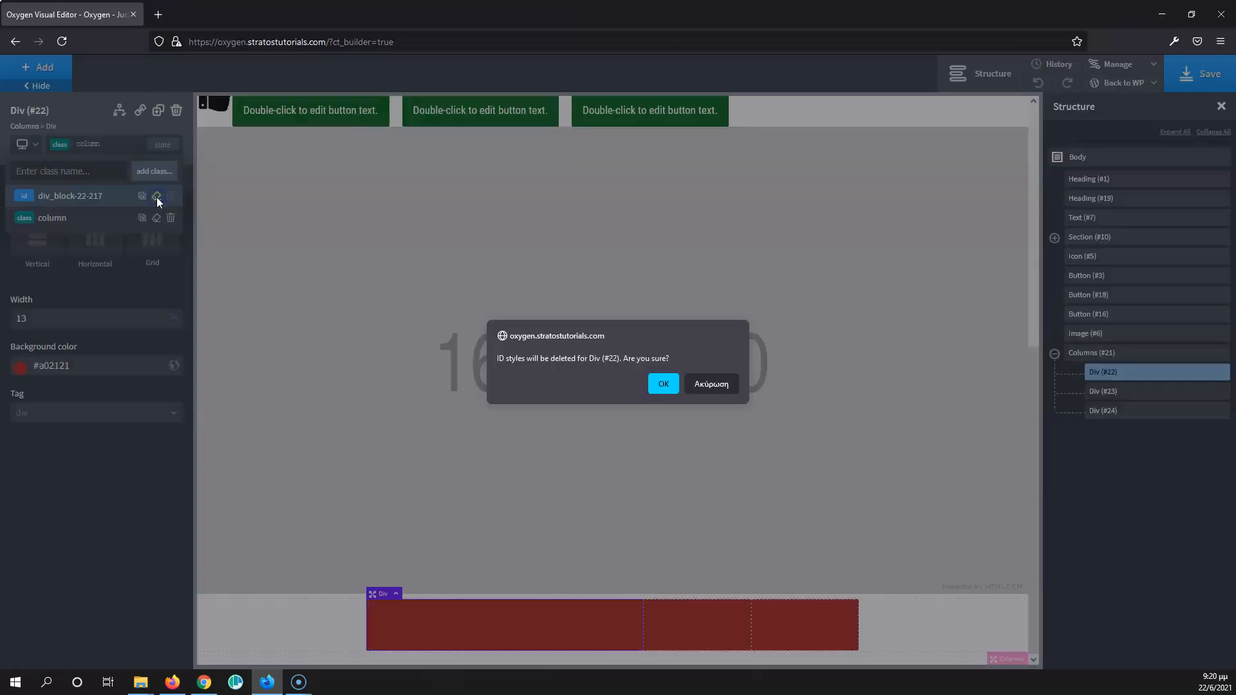
click(673, 387)
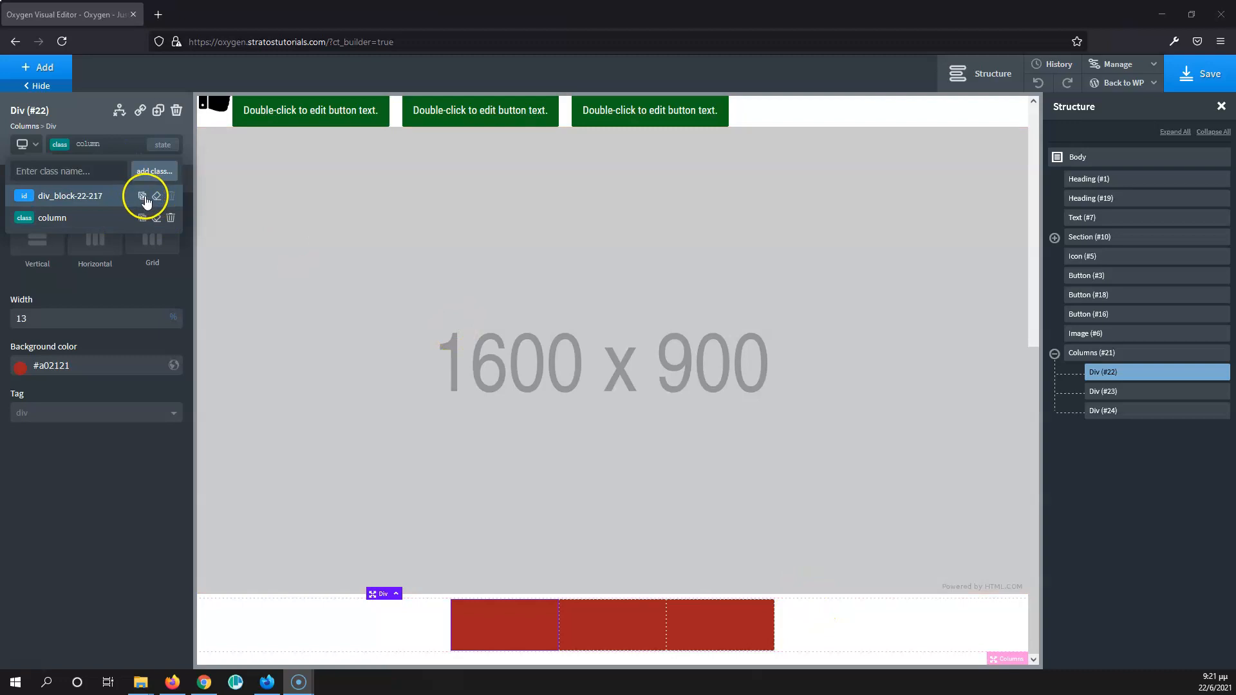
click(127, 282)
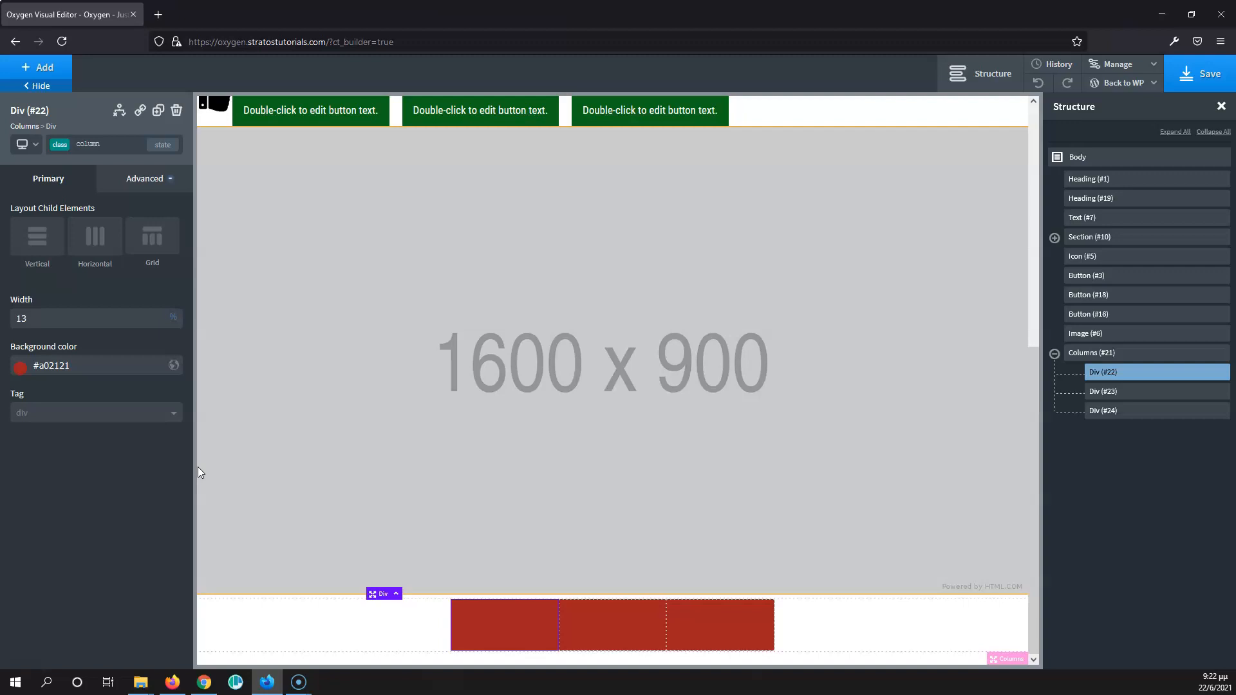
- Add a Div and move it out of the first column to sit between the image and the Columns element
click(51, 70)
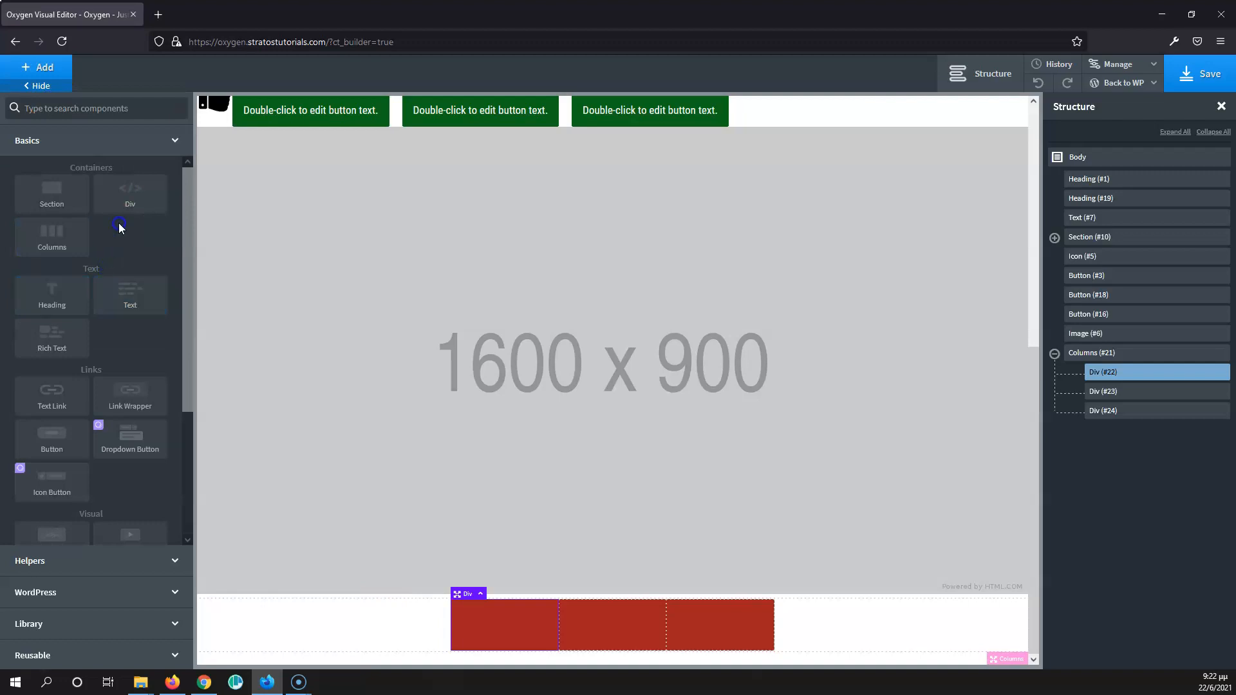
scroll(430, 469, up, 1)
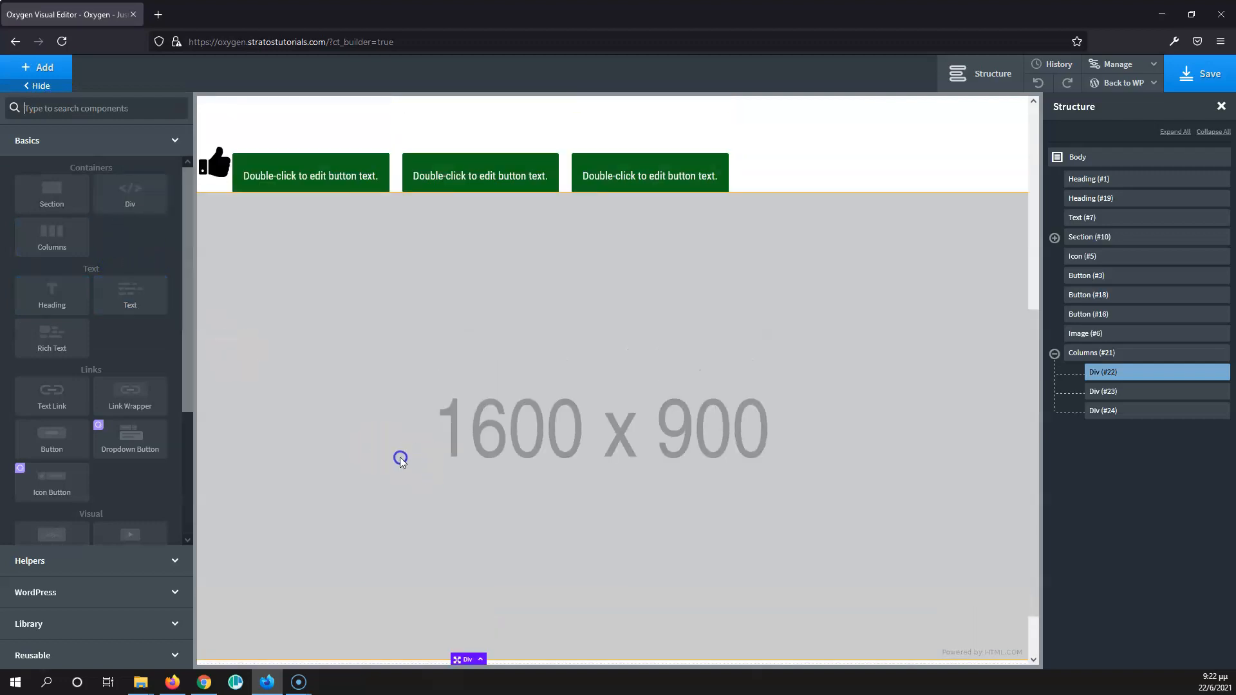
scroll(399, 457, down, 1)
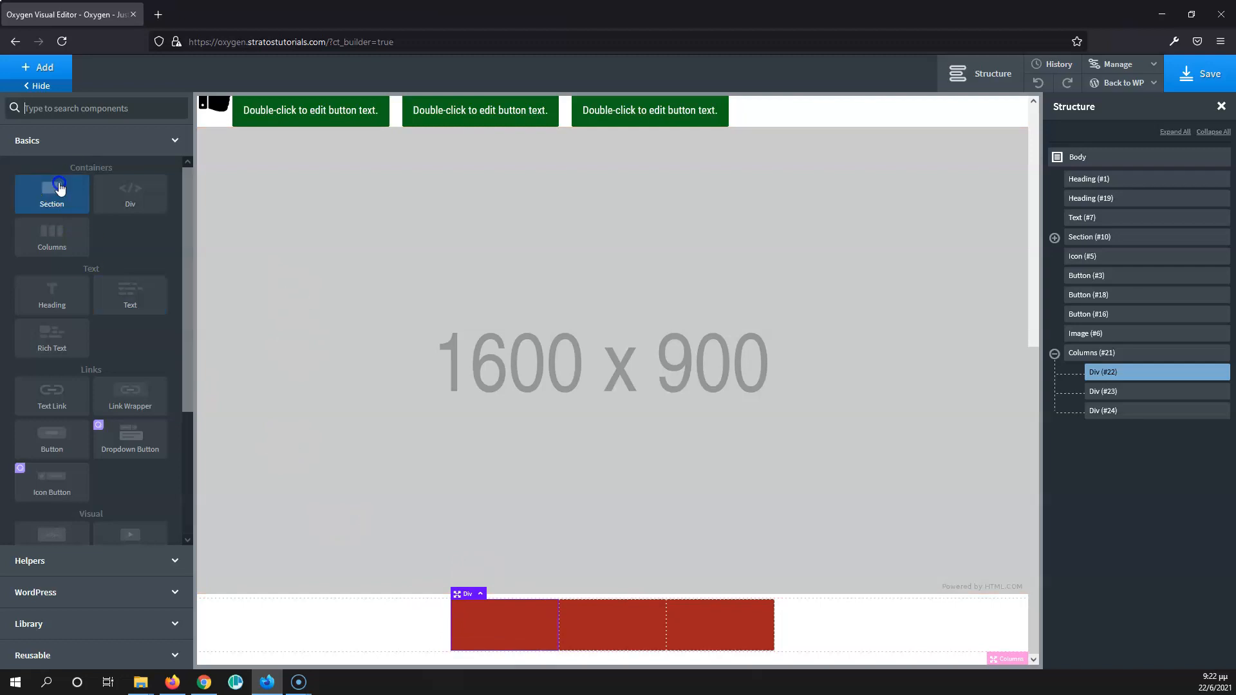
text(div)
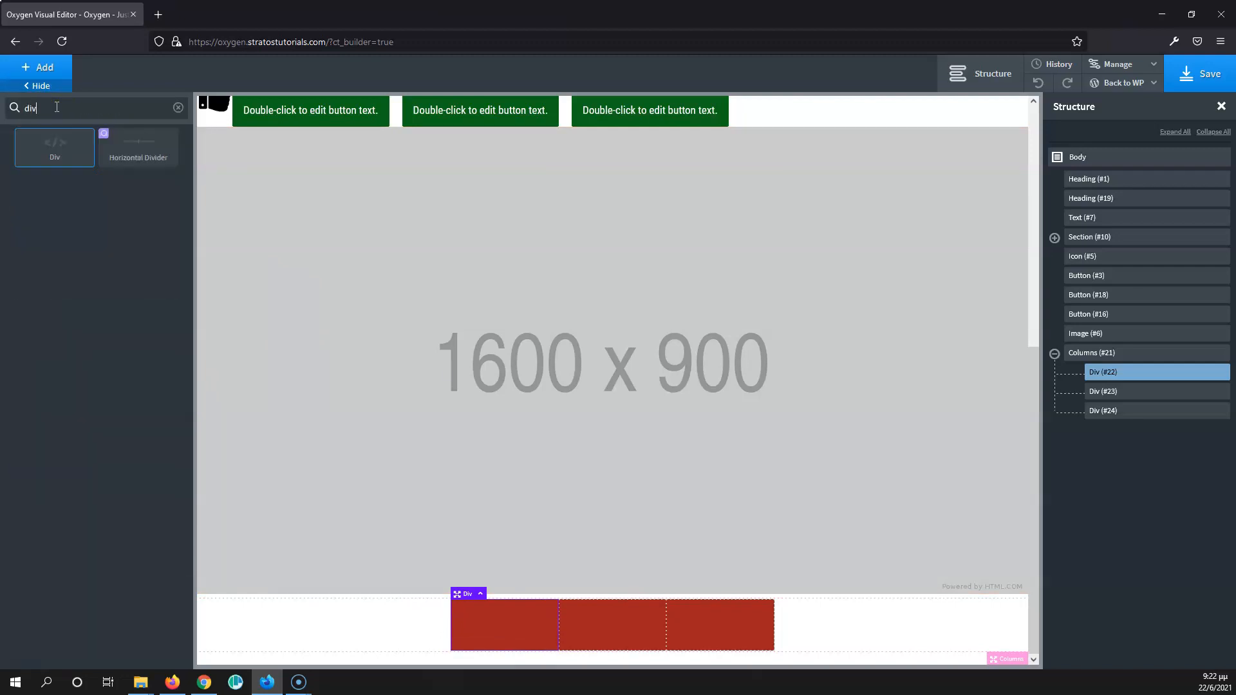
click(55, 144)
click(157, 328)
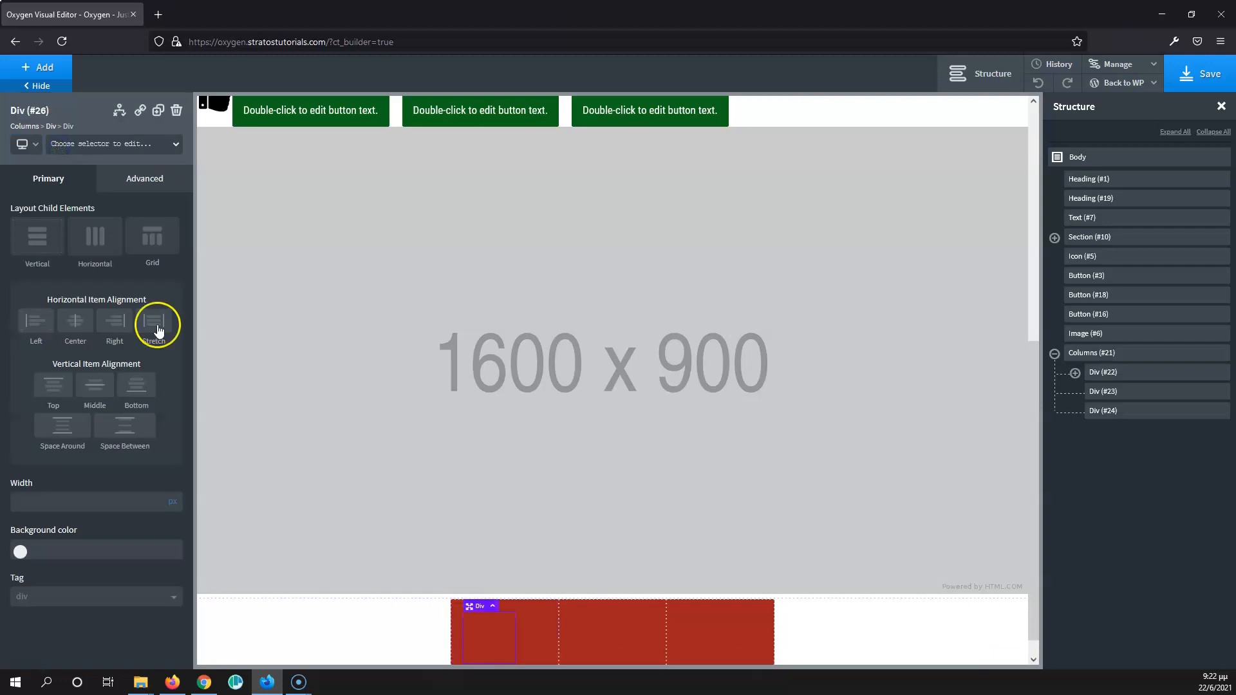
click(1075, 373)
drag(1117, 391, 1093, 341)
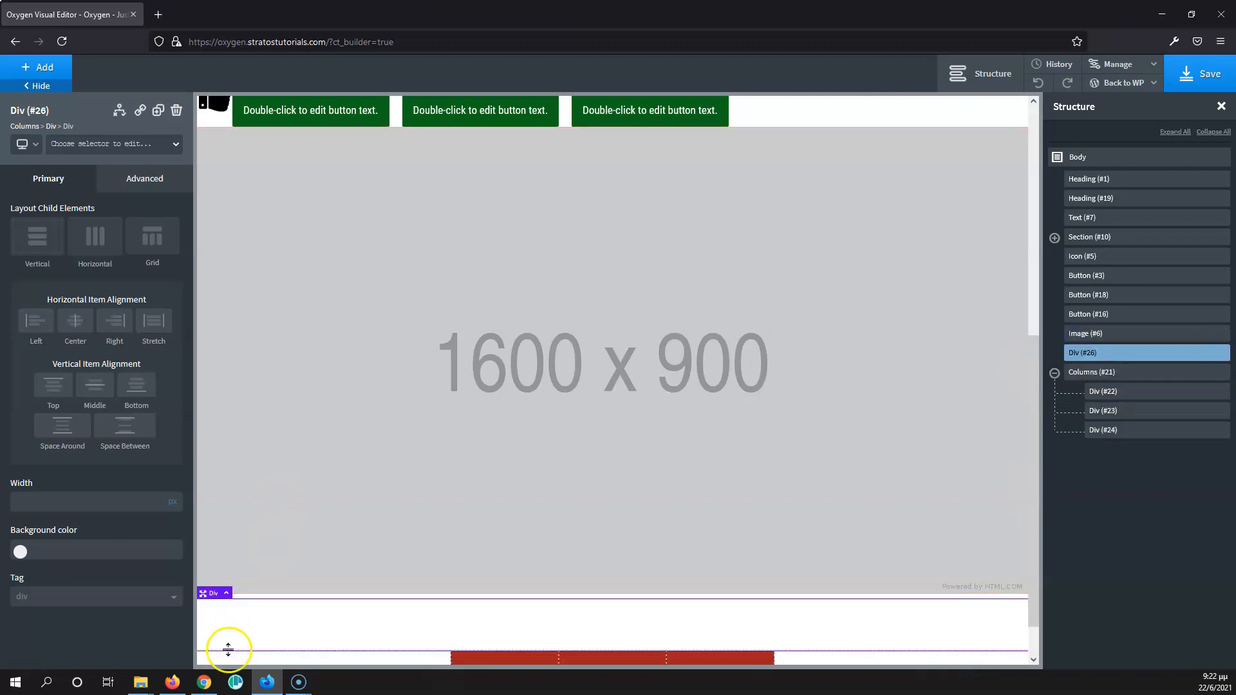
- Add an Icon element inside the new Div above the columns
click(44, 67)
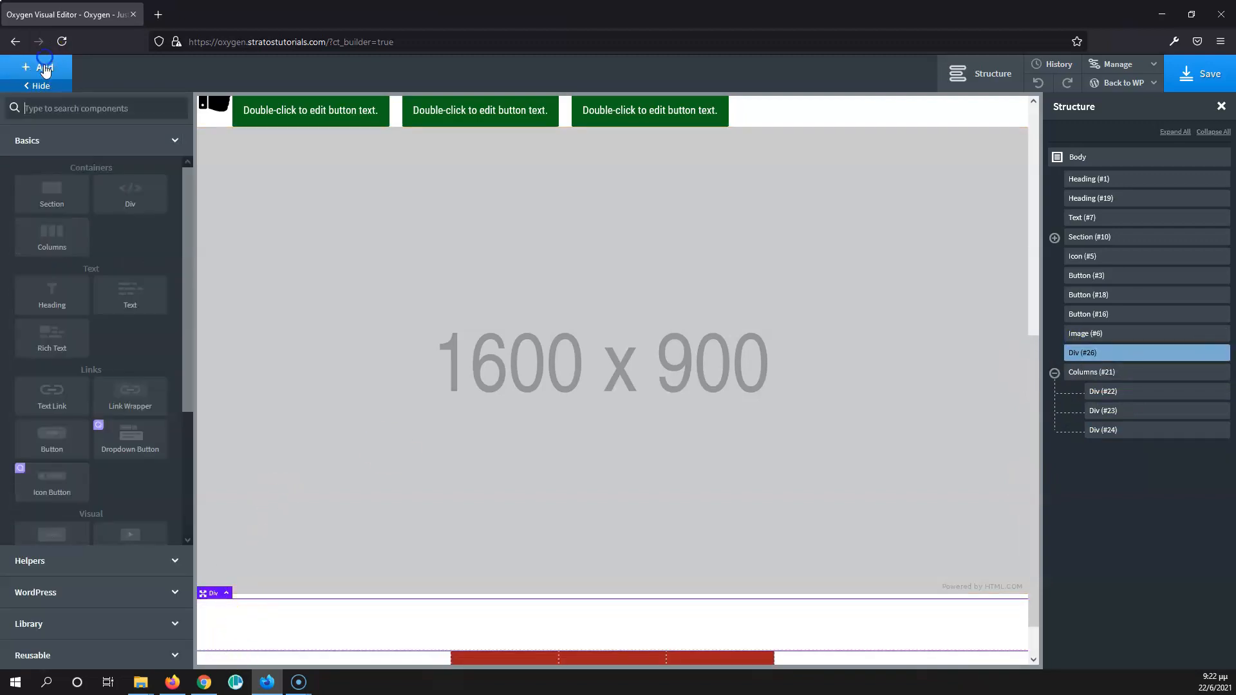
scroll(76, 318, down, 1)
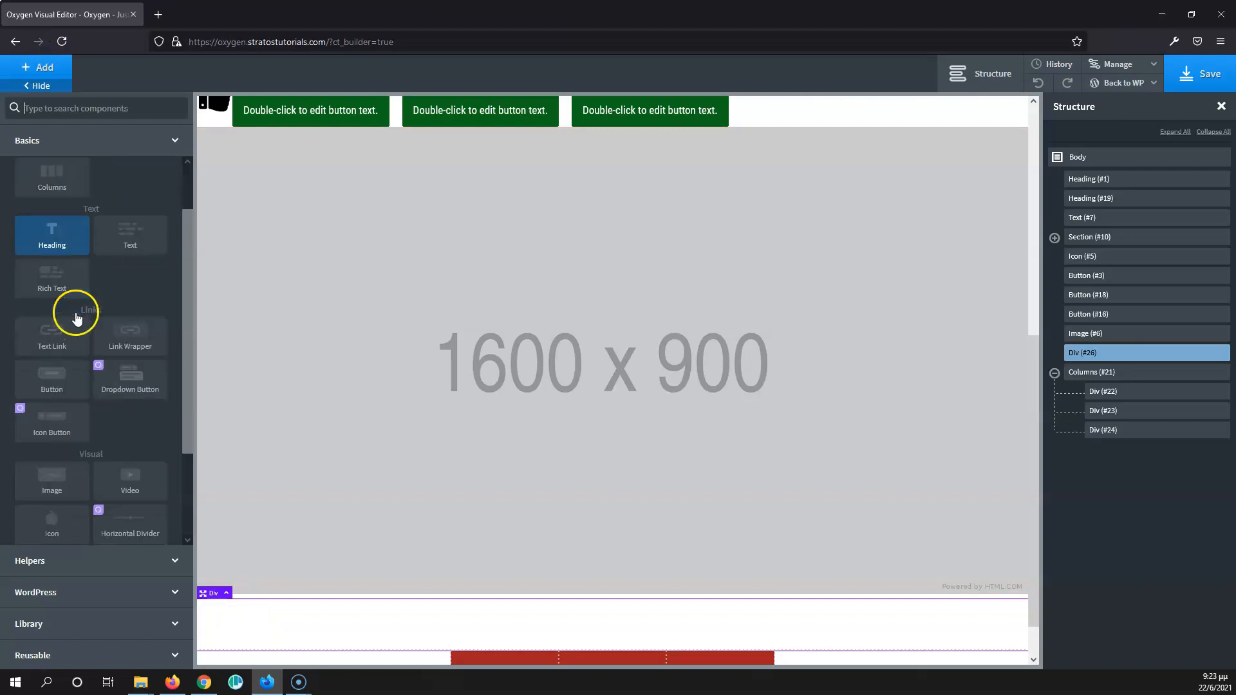
scroll(75, 318, down, 2)
click(52, 405)
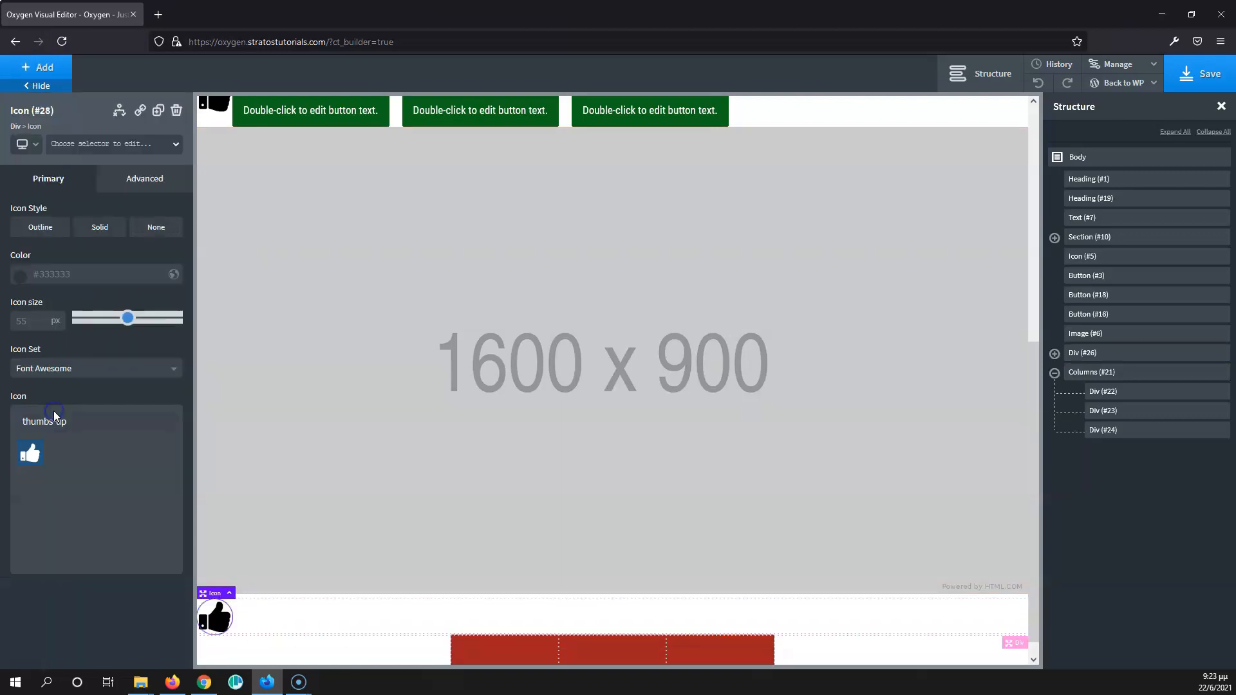
- Add a Text element below the thumbs-up icon in the new Div
click(40, 68)
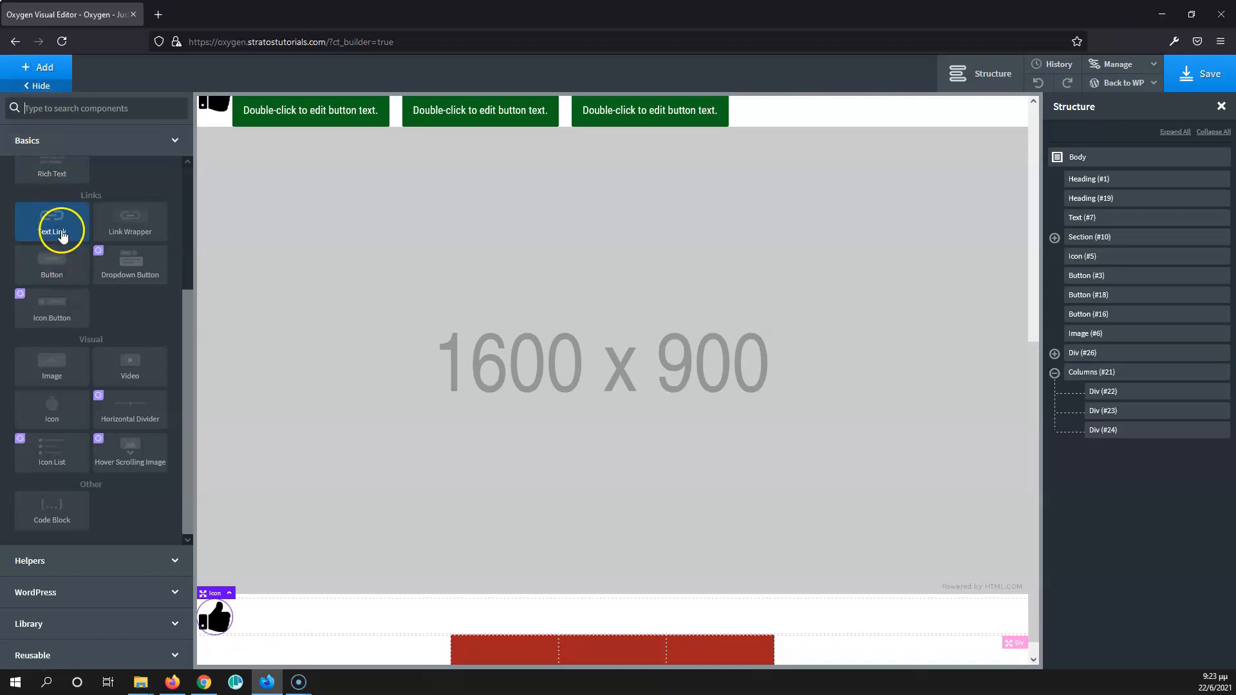
scroll(55, 312, up, 3)
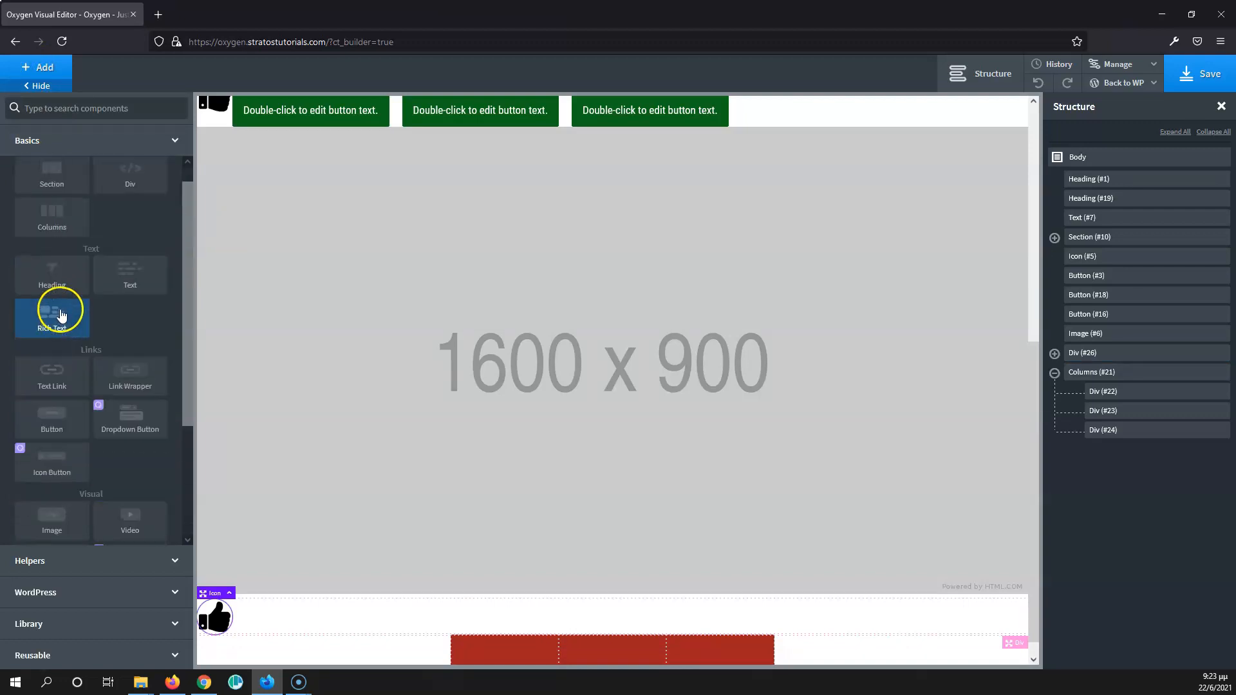
click(271, 604)
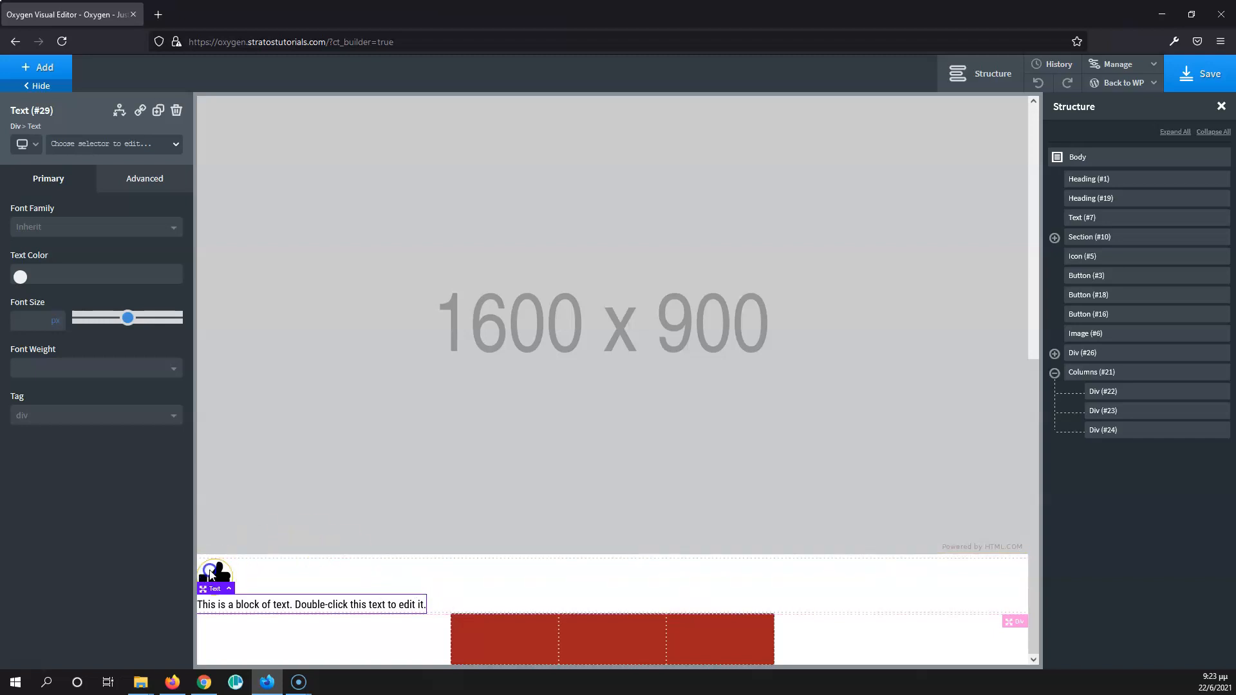
click(210, 572)
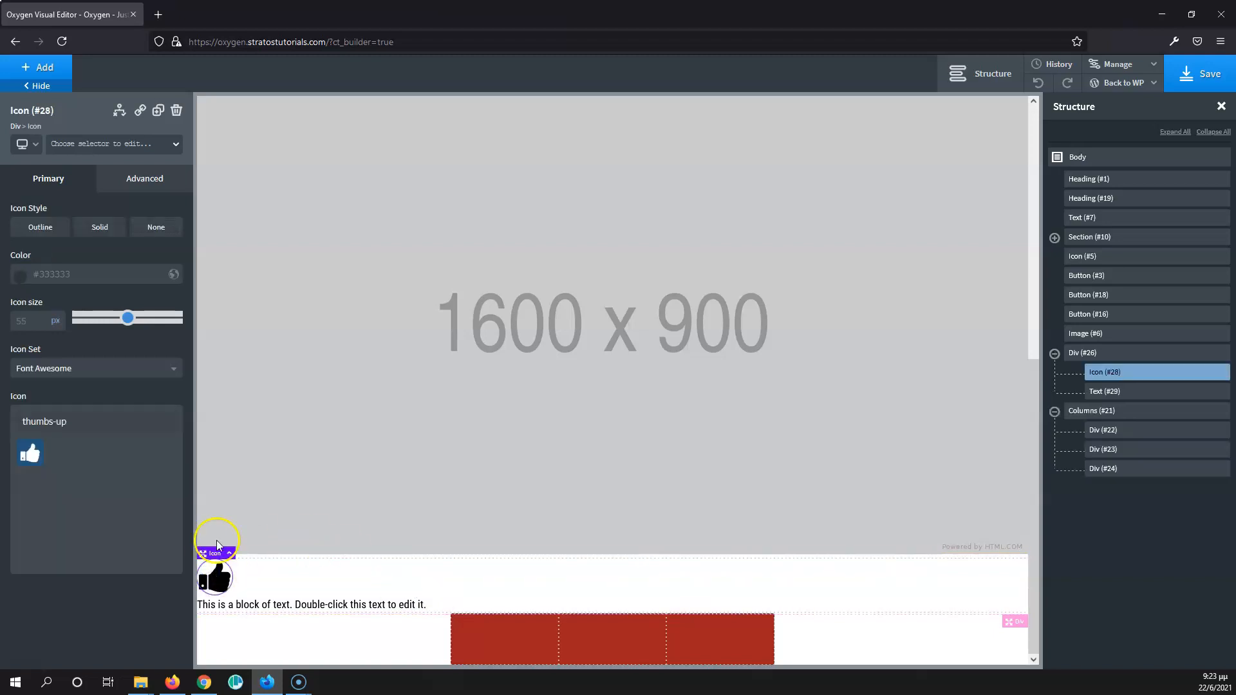
click(82, 148)
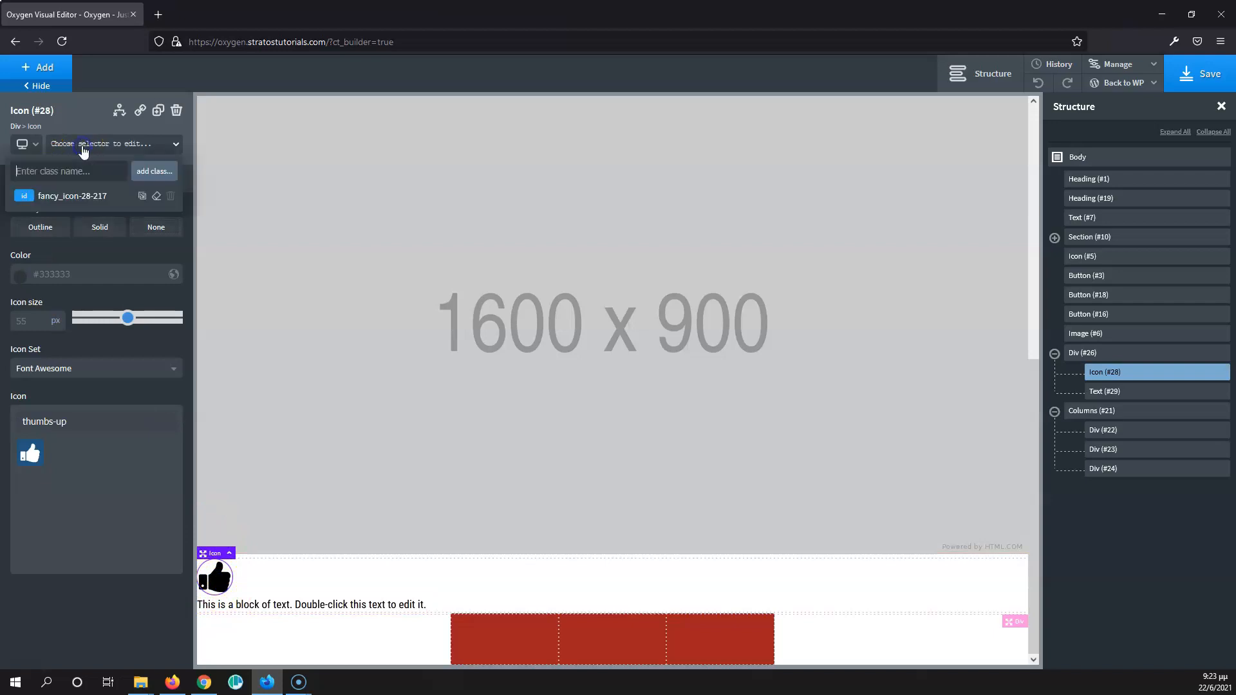
click(312, 599)
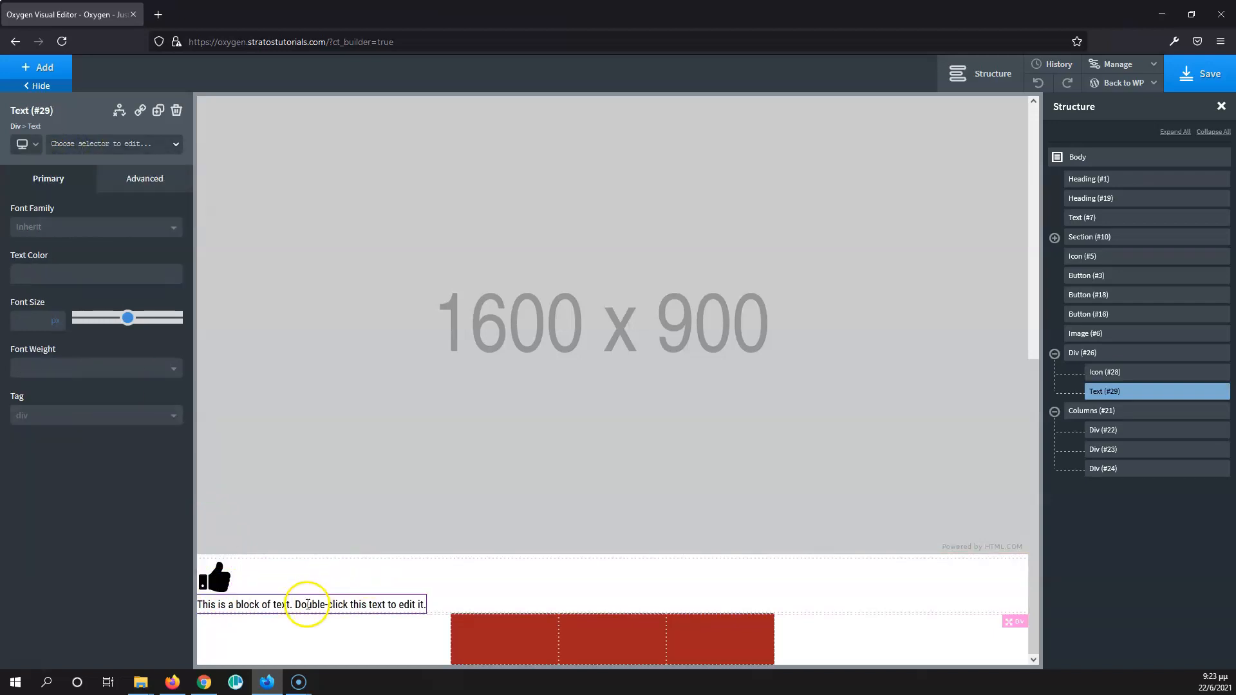
click(288, 578)
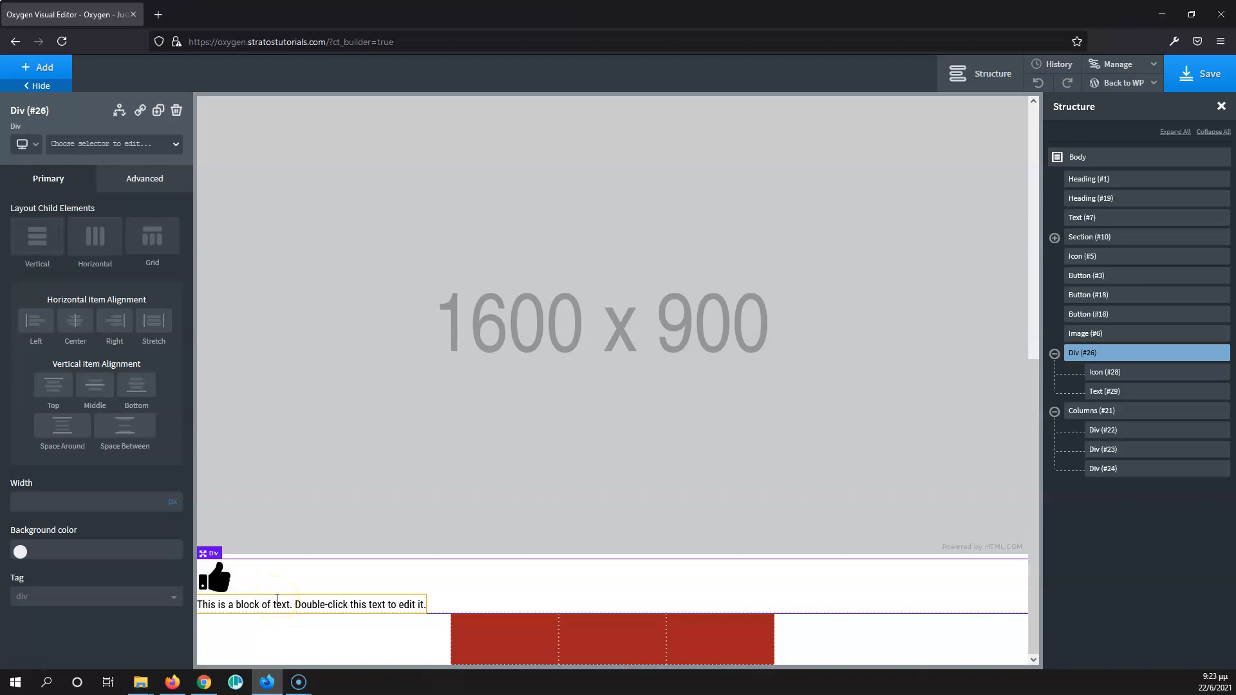
click(278, 583)
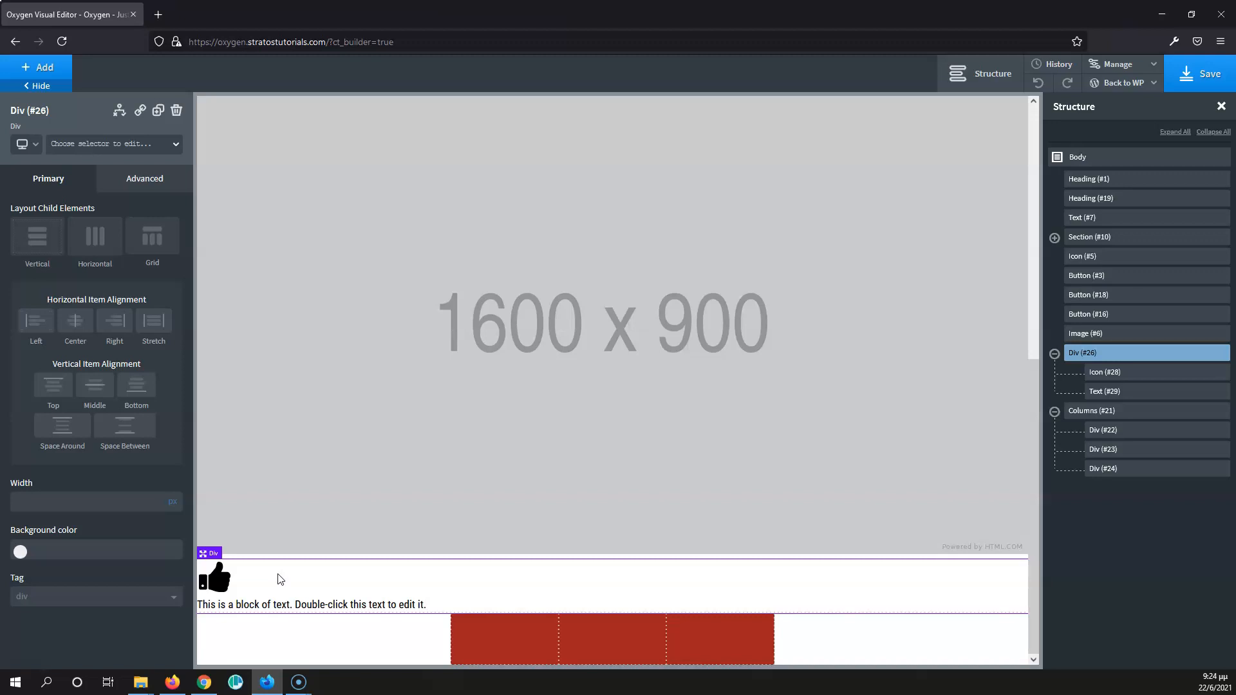
- Set the new thumbs-up icon's color to red #f41f1f and its size to 25 px
click(216, 582)
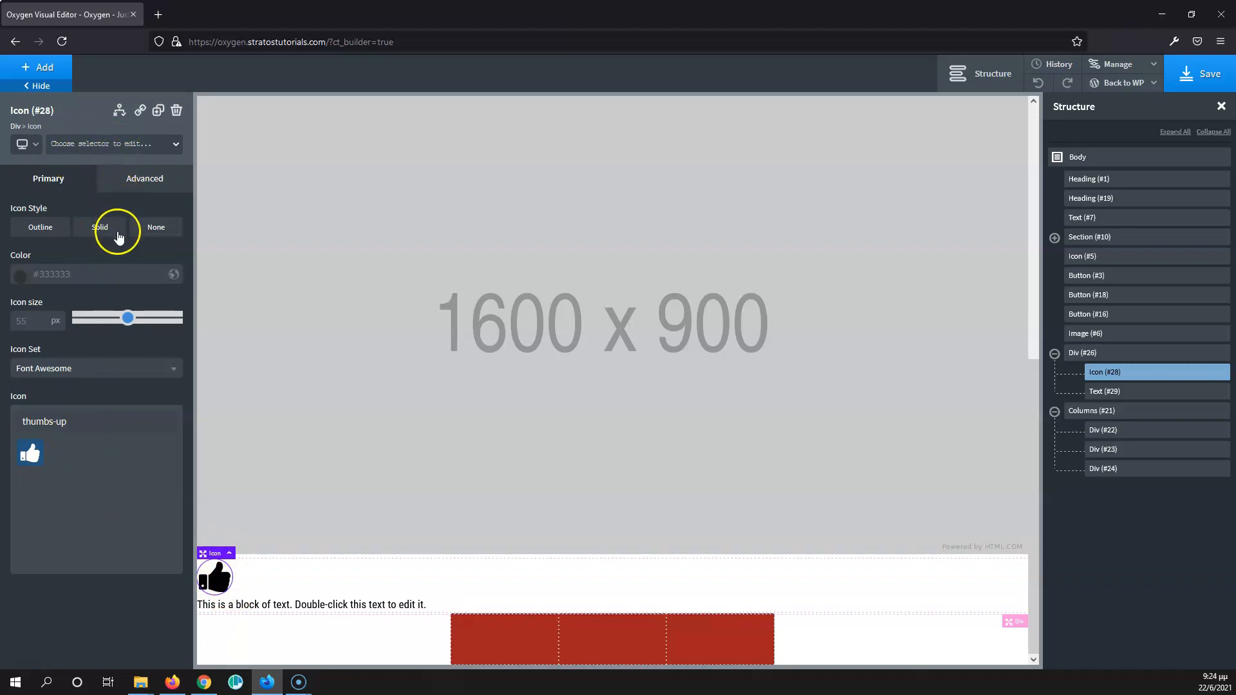
click(20, 275)
drag(74, 317, 96, 296)
click(99, 253)
click(35, 325)
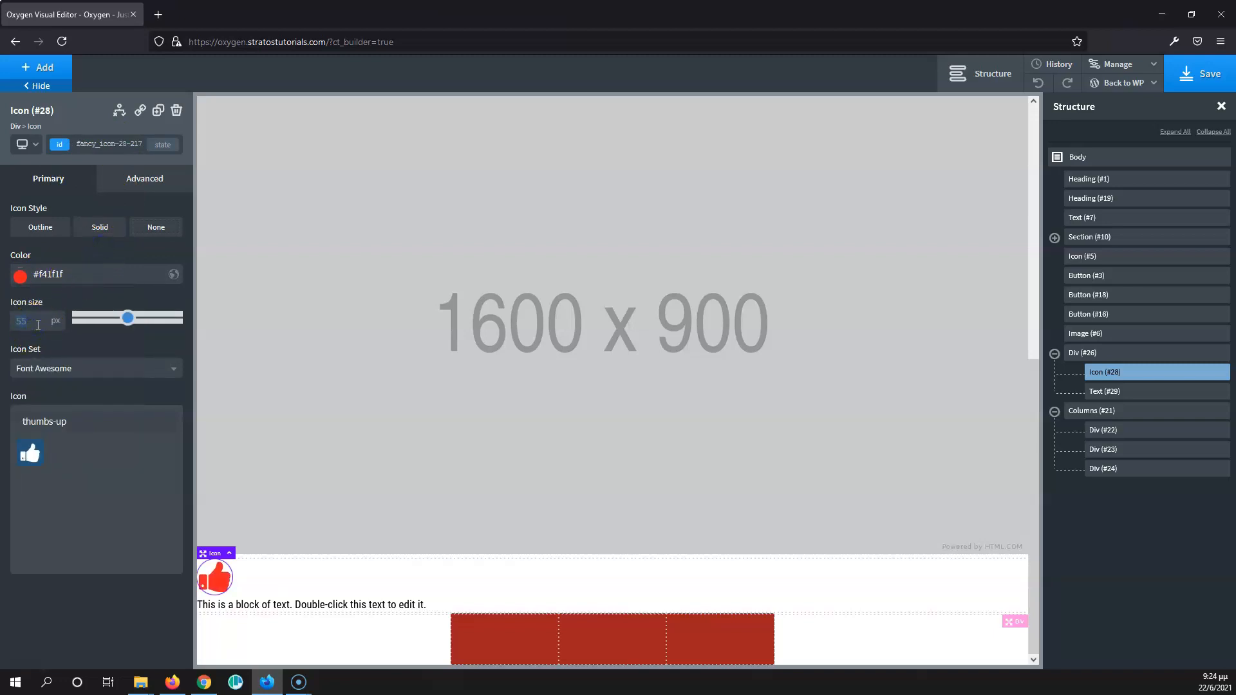
text(25)
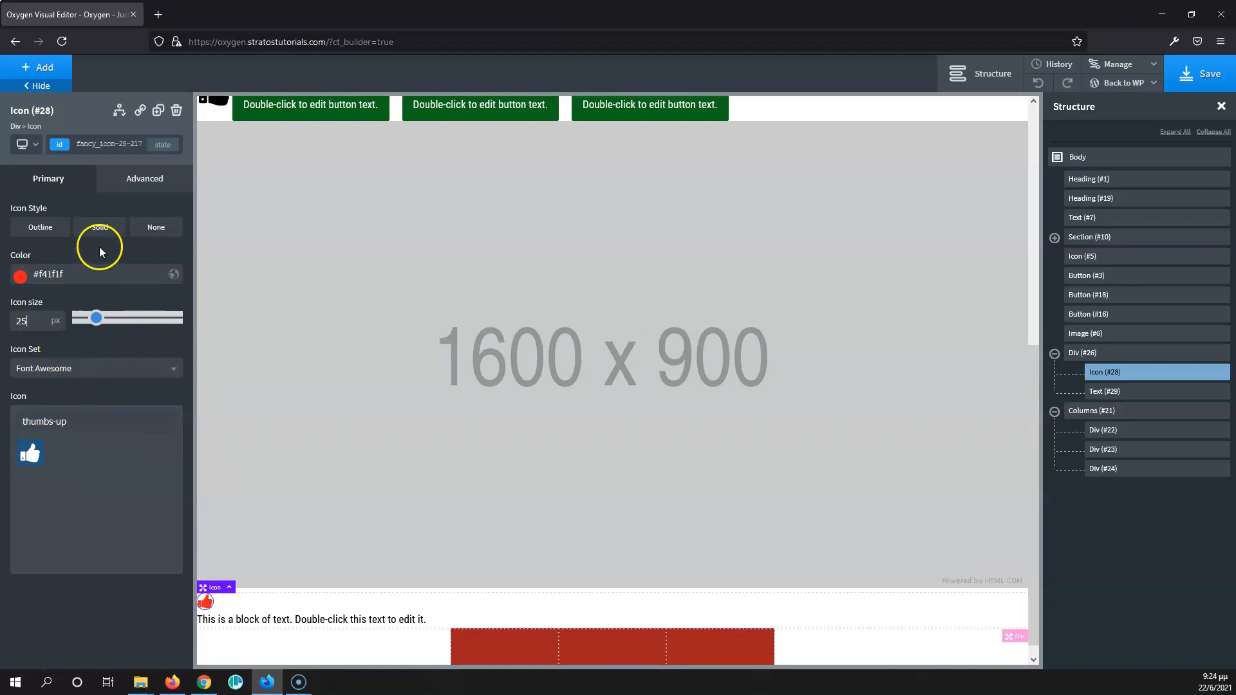
- Make the new thumbs-up icon Solid style with the global Accent Color as its background
click(100, 226)
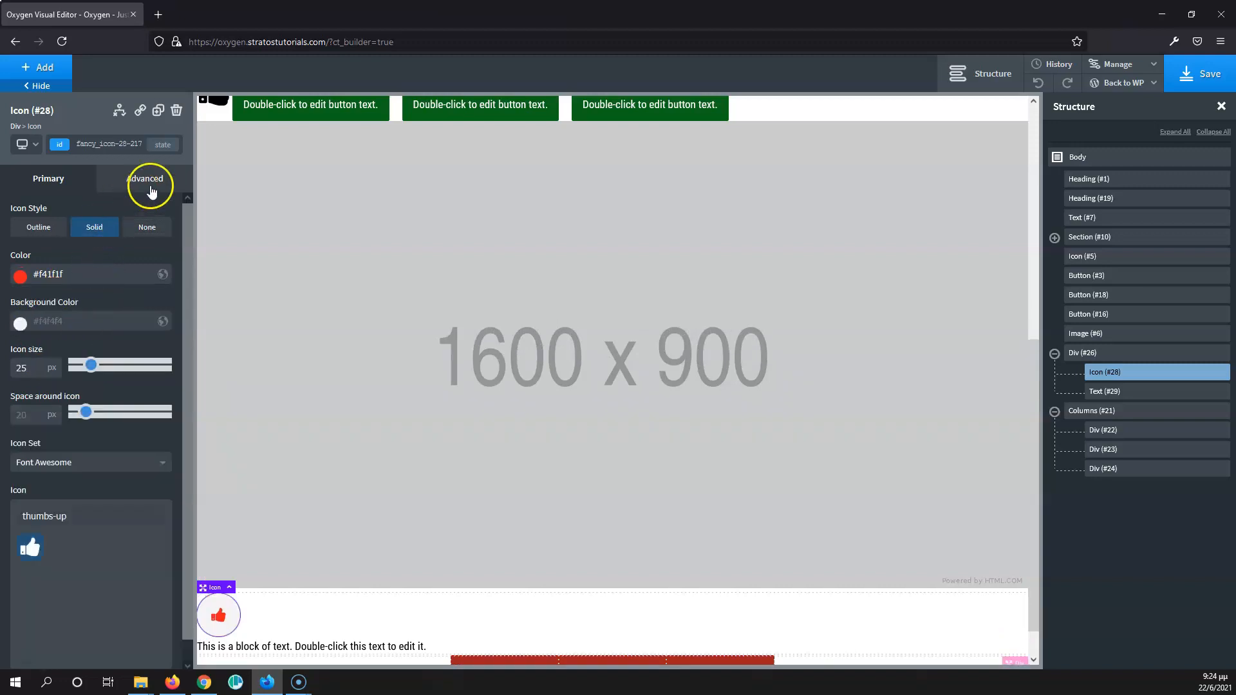
click(21, 322)
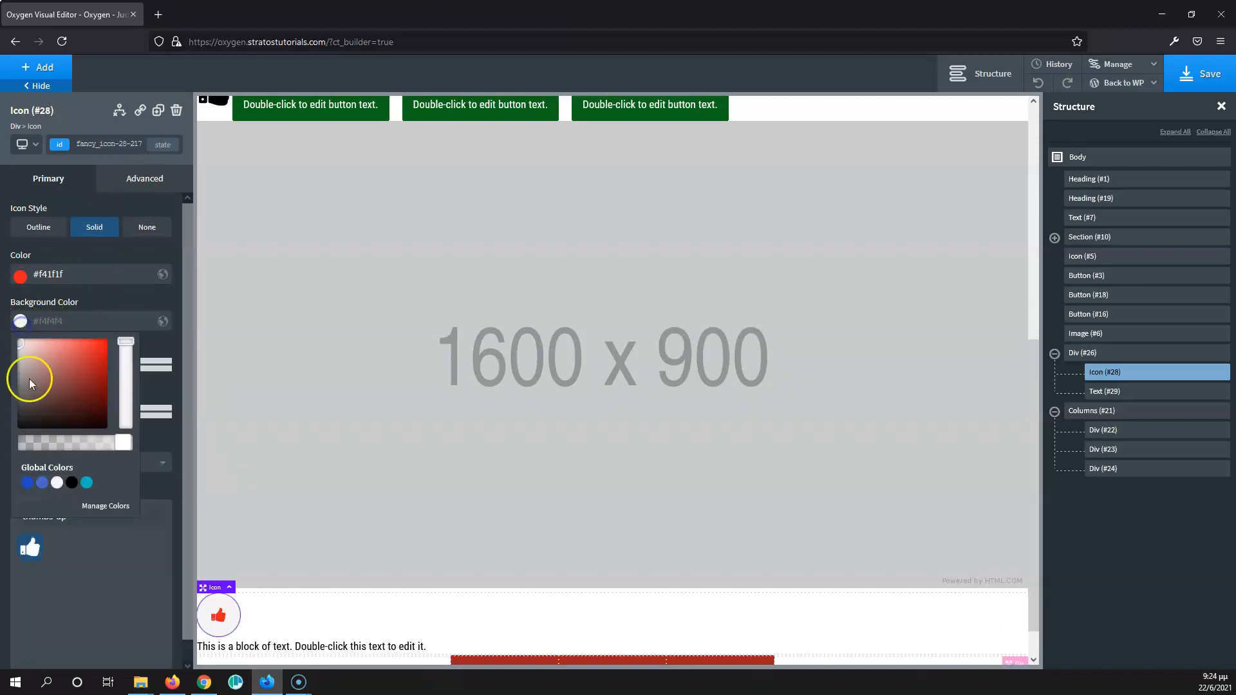
click(87, 482)
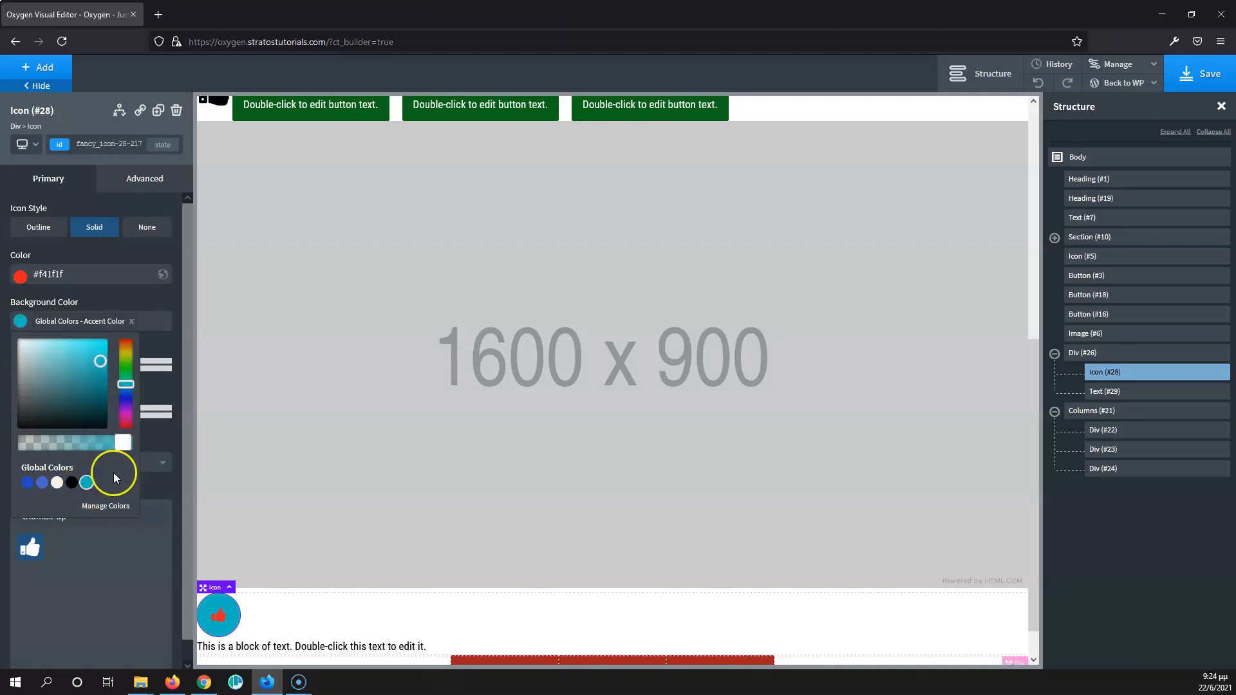
- Add a class named icon to the Div that holds the thumbs-up icon and text block
click(299, 614)
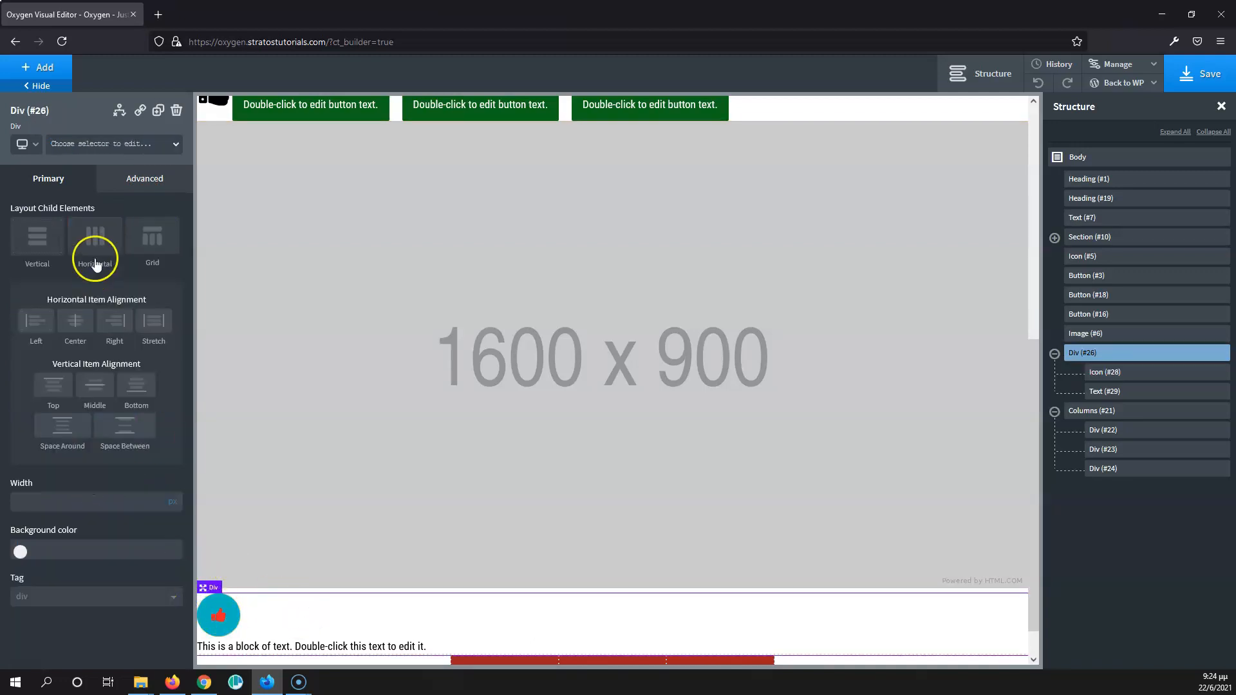
click(107, 147)
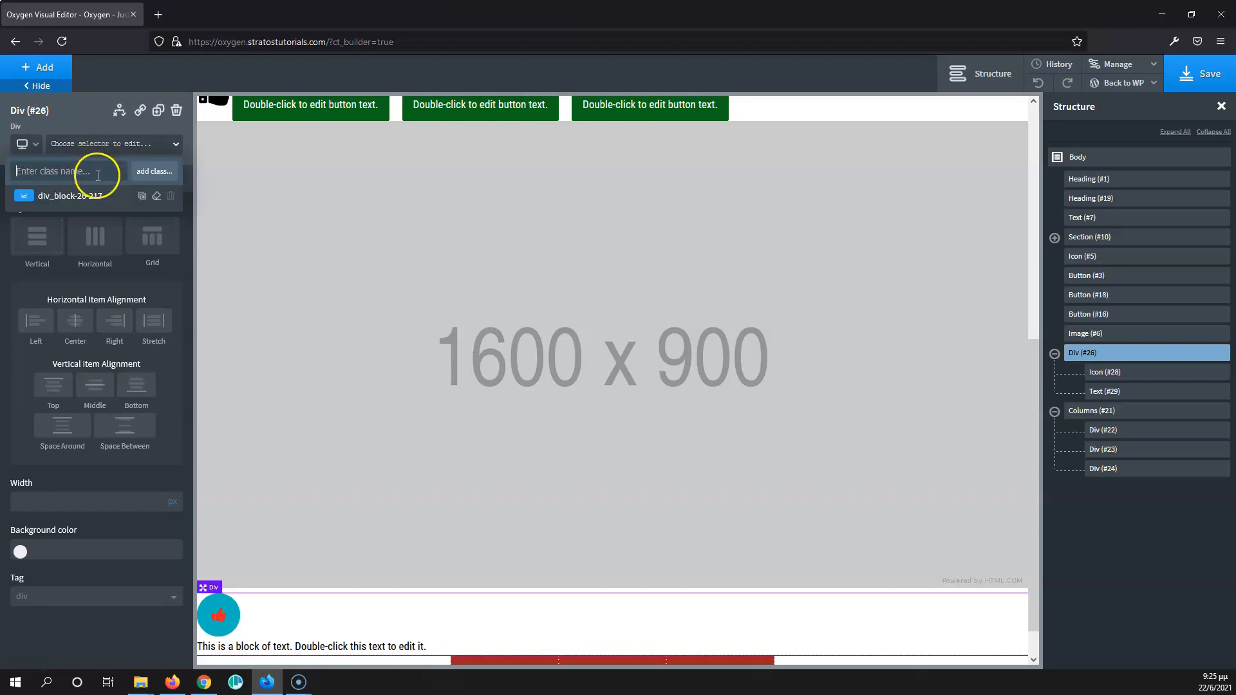
click(95, 173)
text(i)
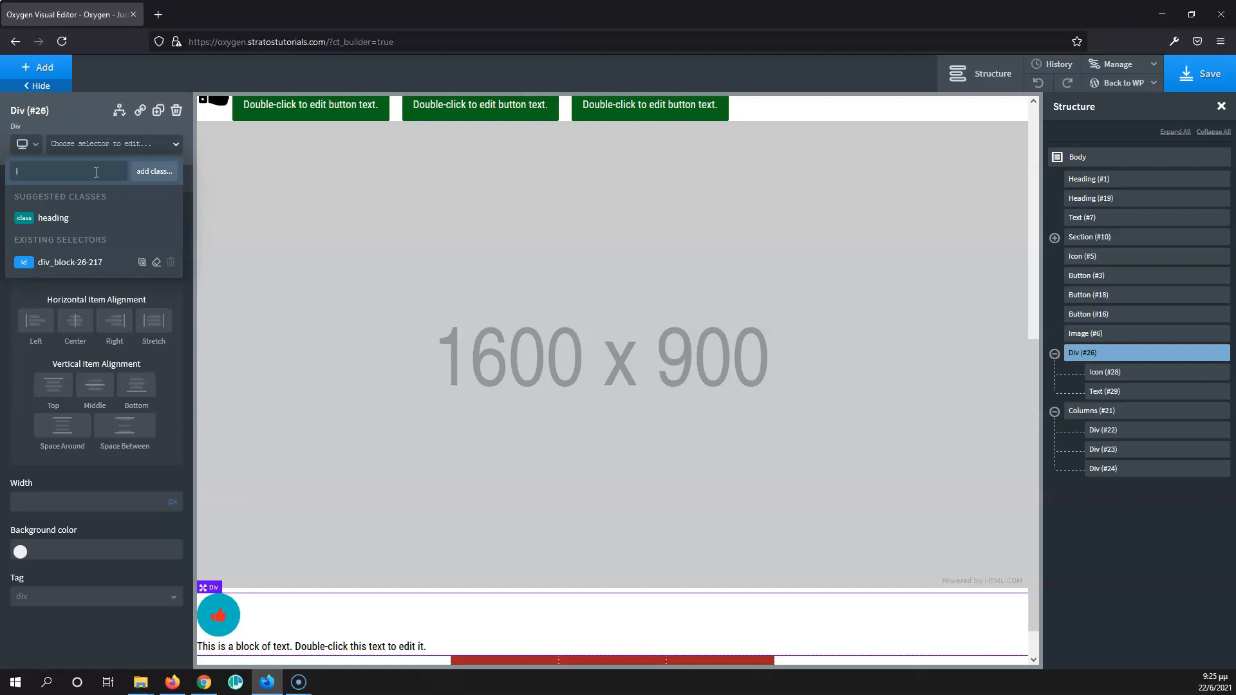
text(con)
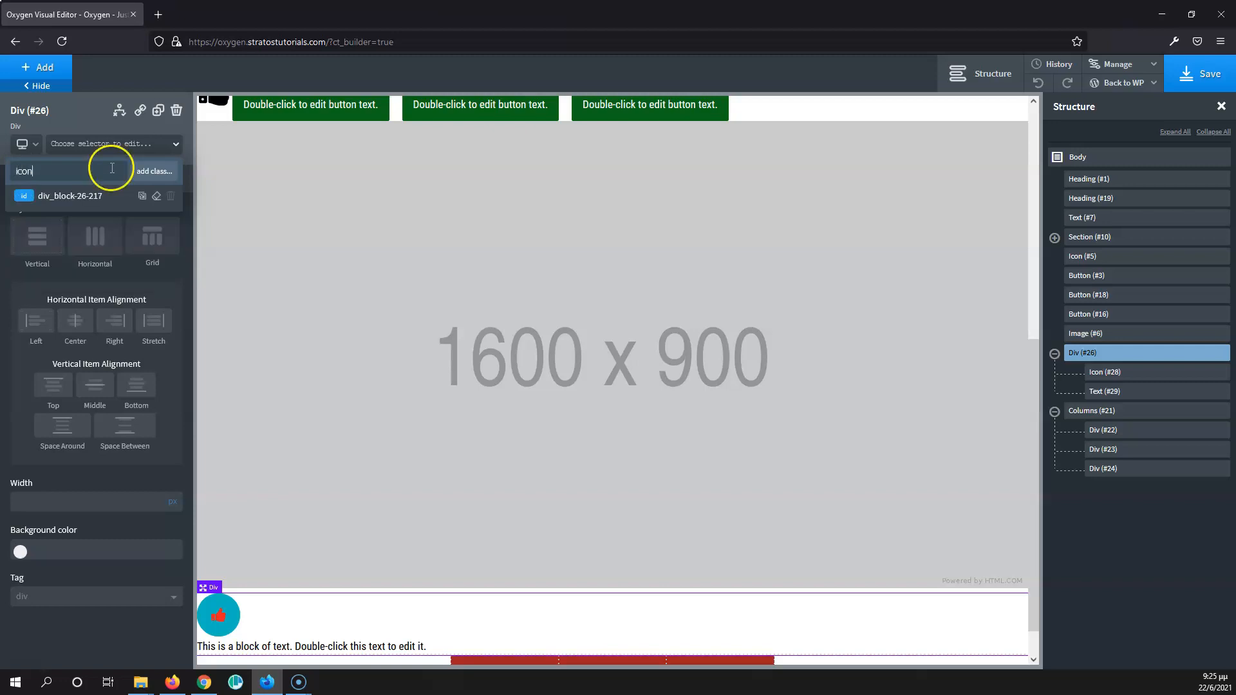
click(156, 172)
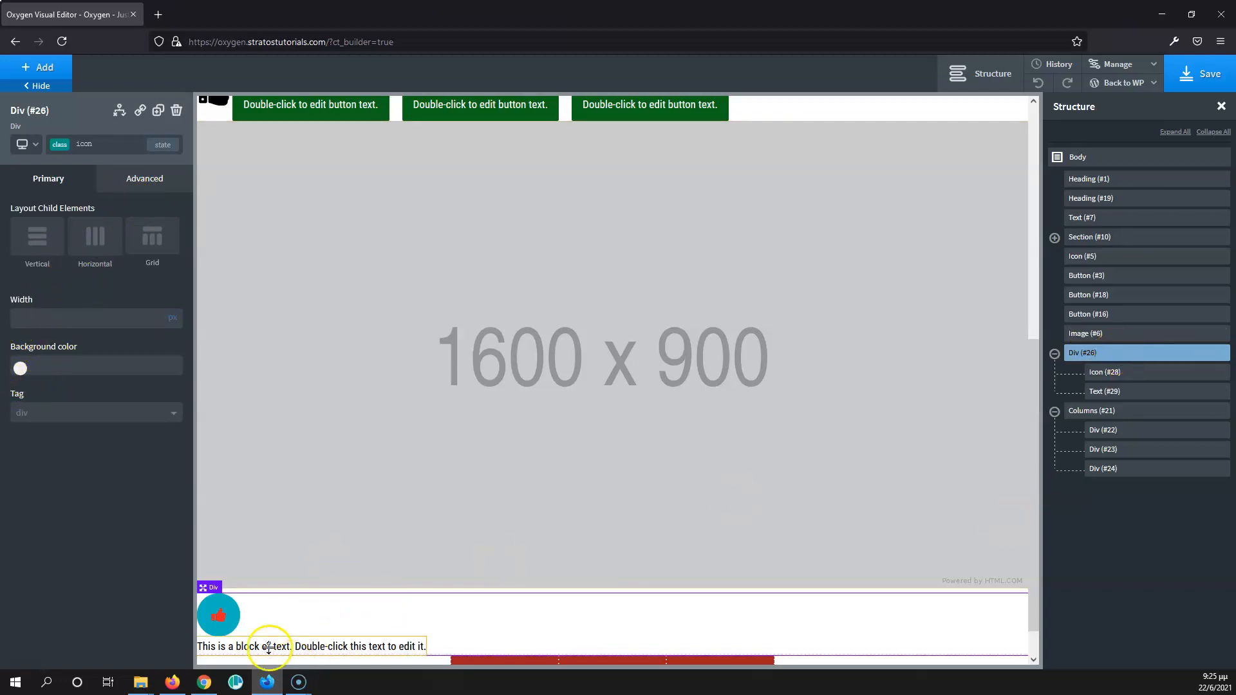
- Assign the existing icon class to the thumbs-up icon inside the Div
click(218, 615)
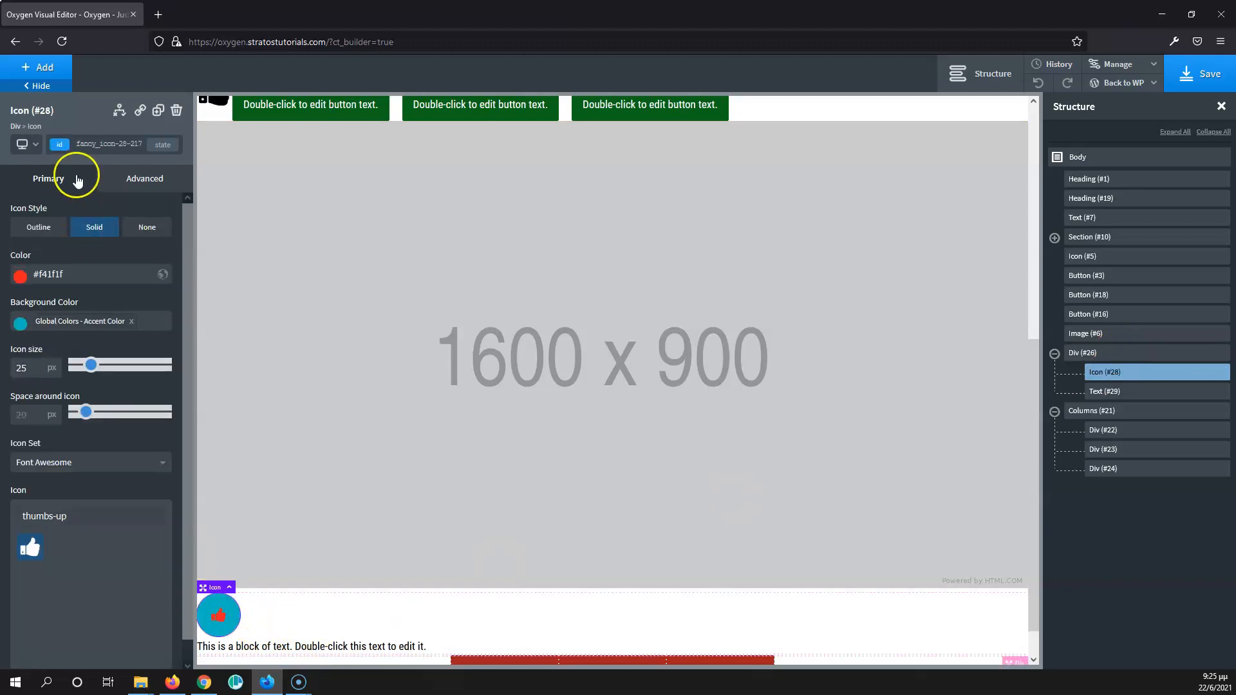
click(106, 145)
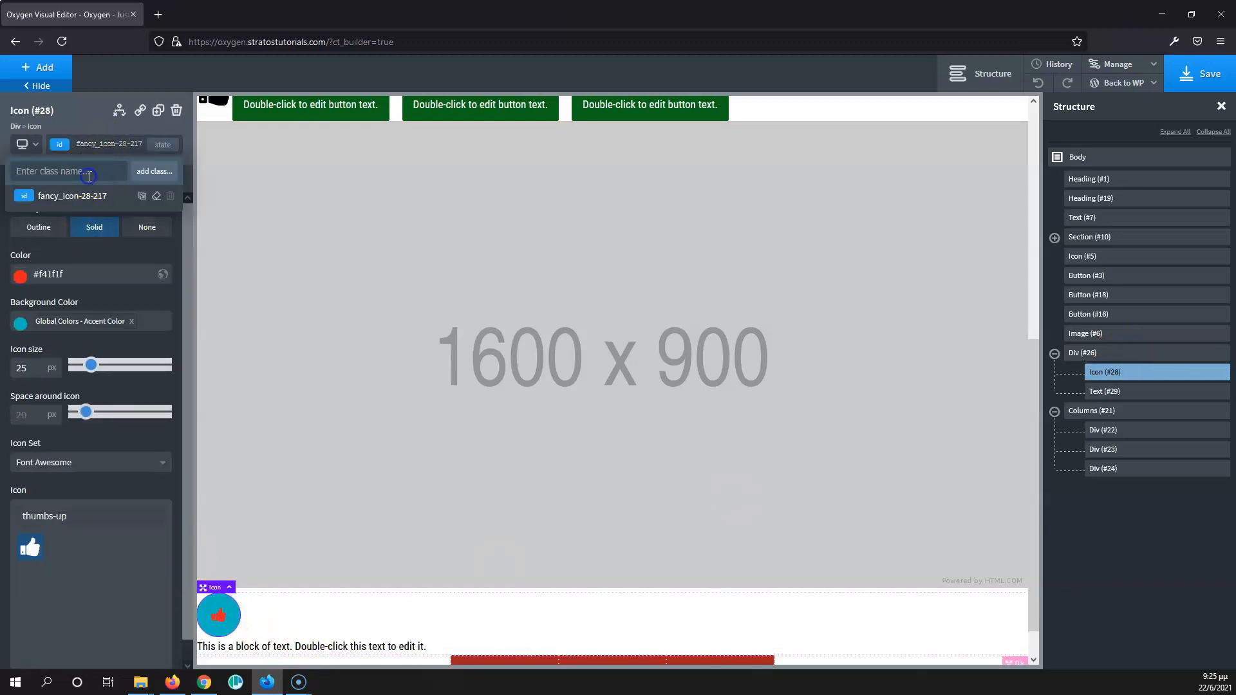
text(ico)
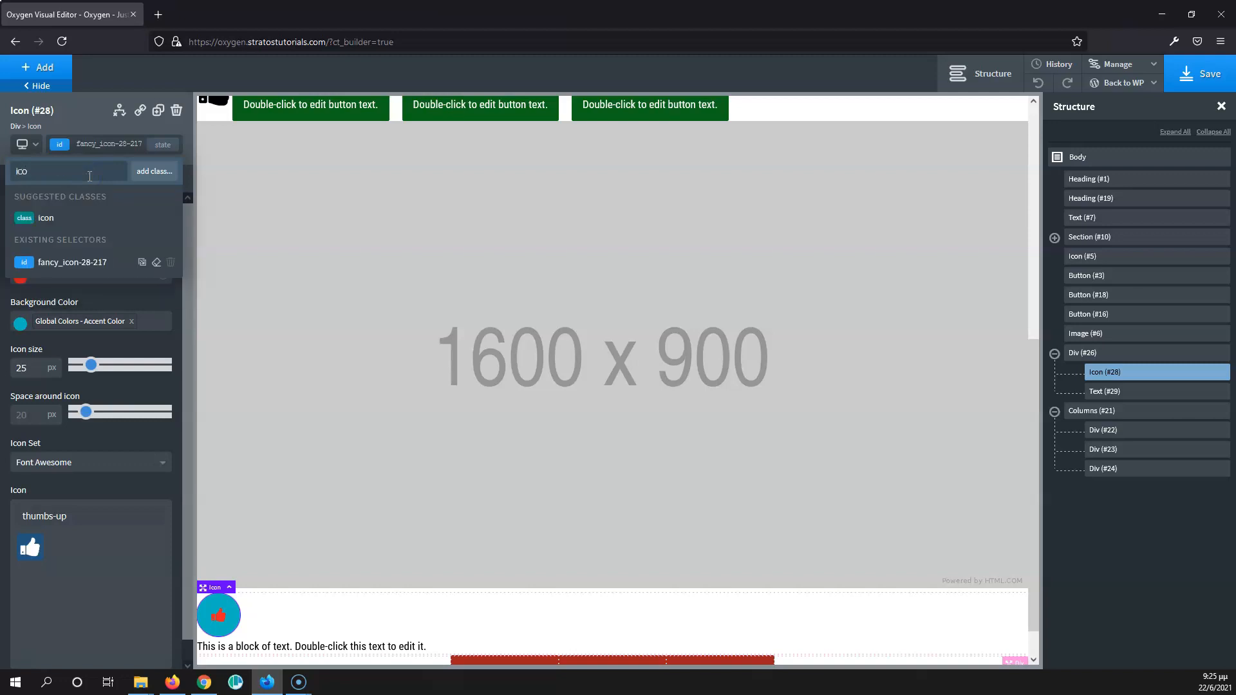
click(56, 216)
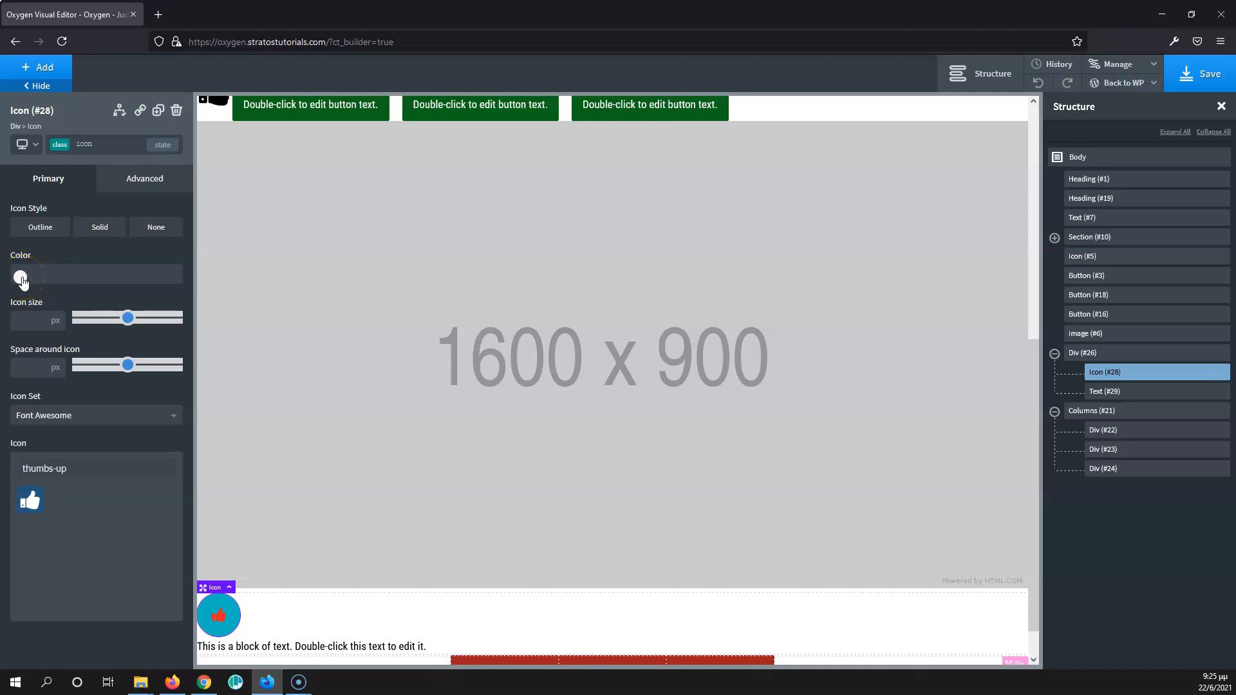
- Give the icon class the Solid style and the global Hover Blue background color
click(106, 232)
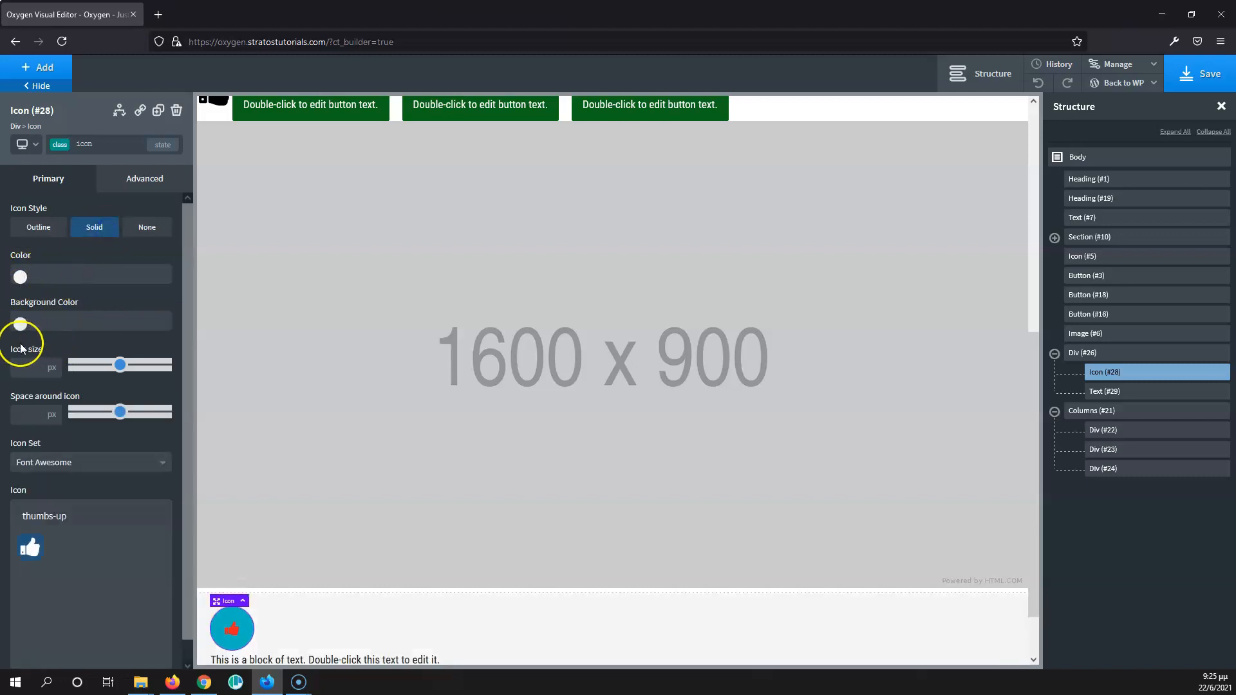
click(20, 323)
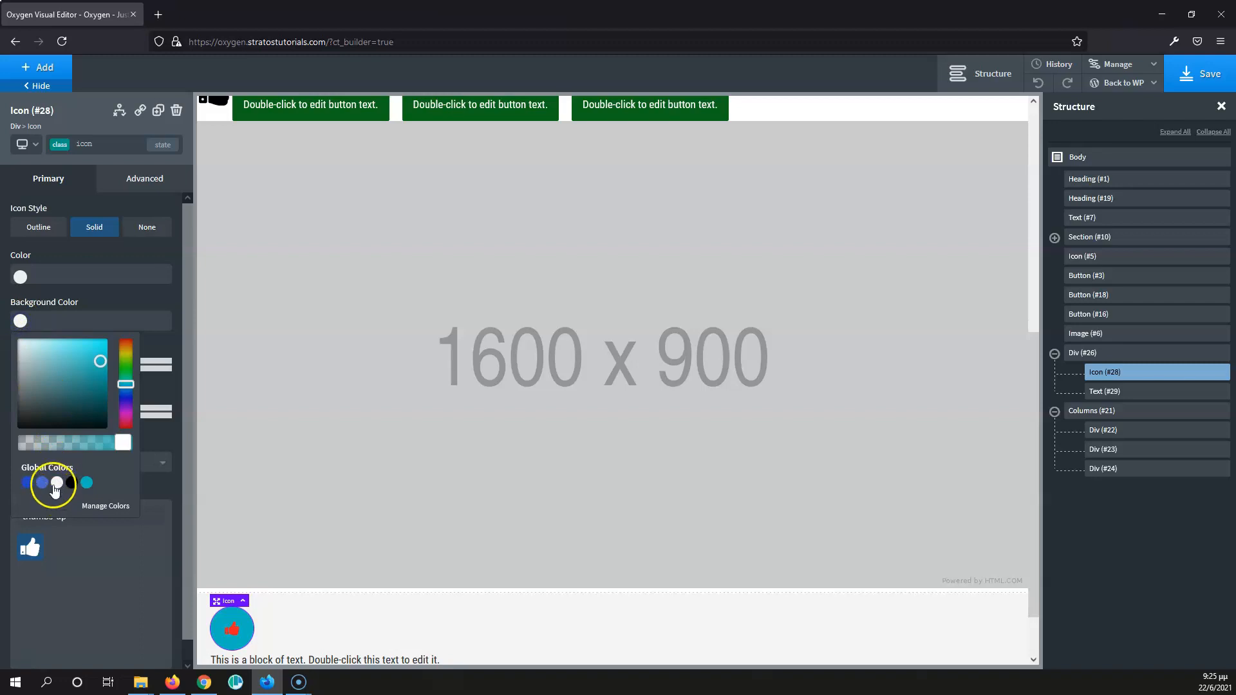
click(41, 482)
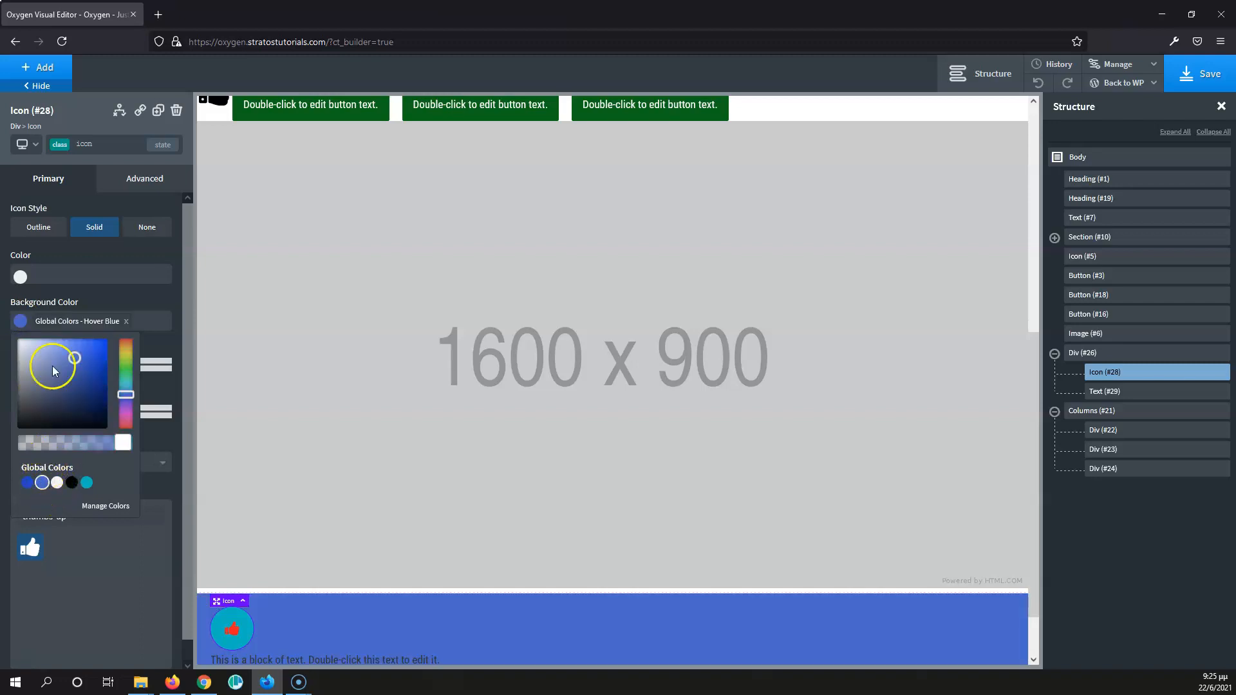
click(236, 634)
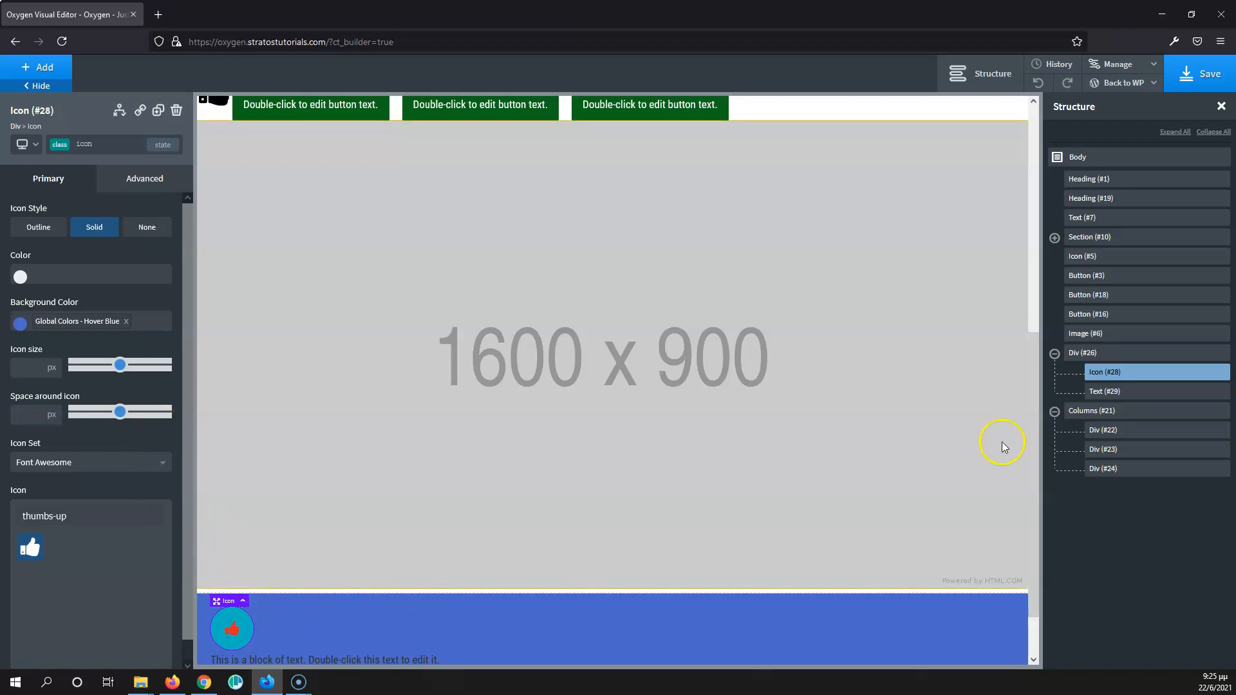
- Remove the icon class from the parent Div of the thumbs-up icon
click(1120, 353)
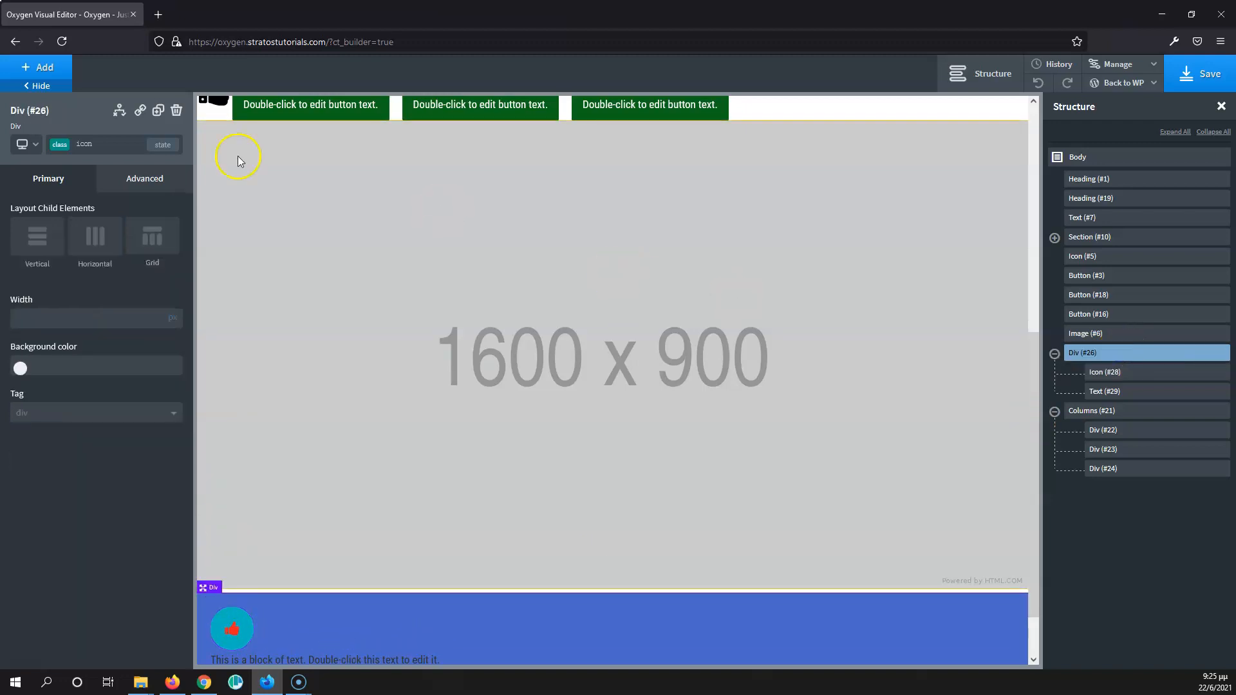
click(102, 148)
click(171, 220)
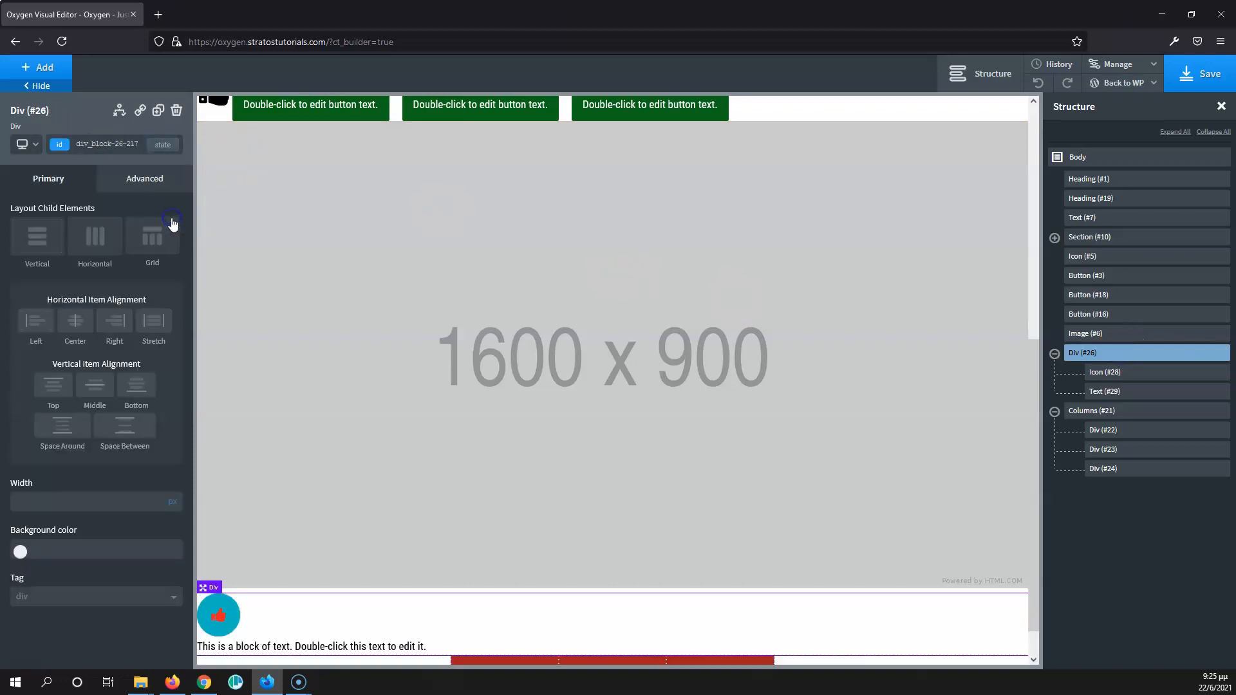
- Set the icon size to 50 px in the thumbs-up icon's icon class
click(231, 618)
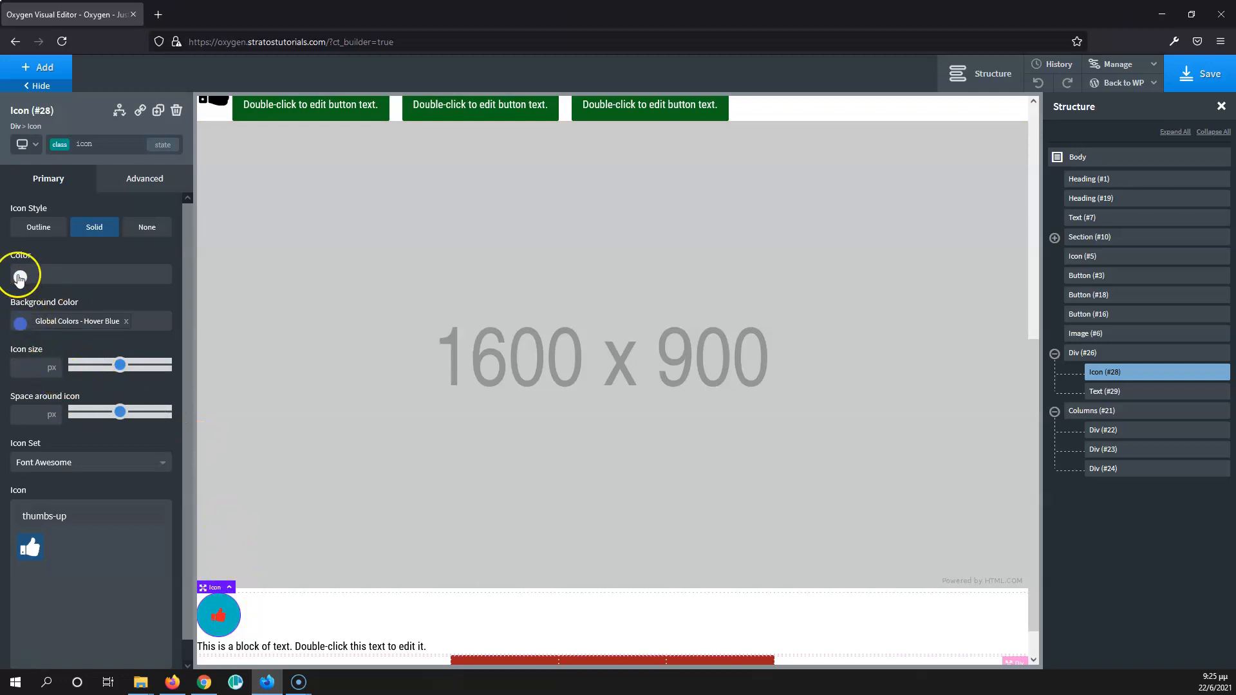
click(25, 374)
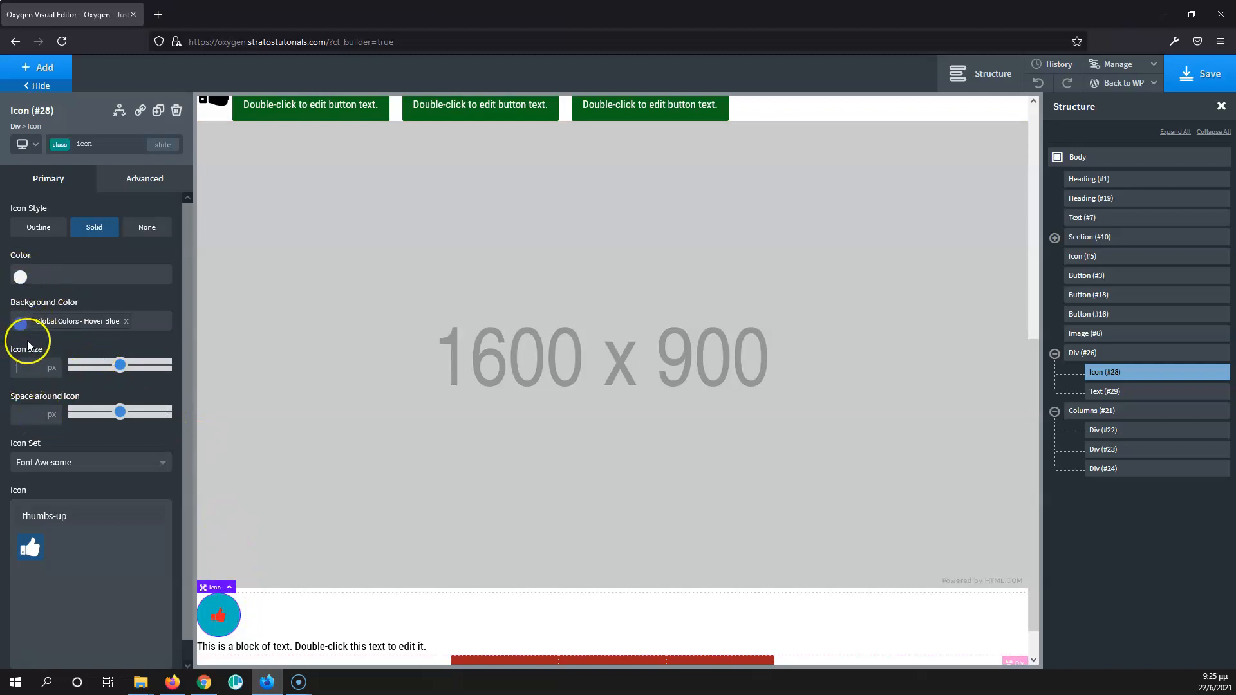
text(50)
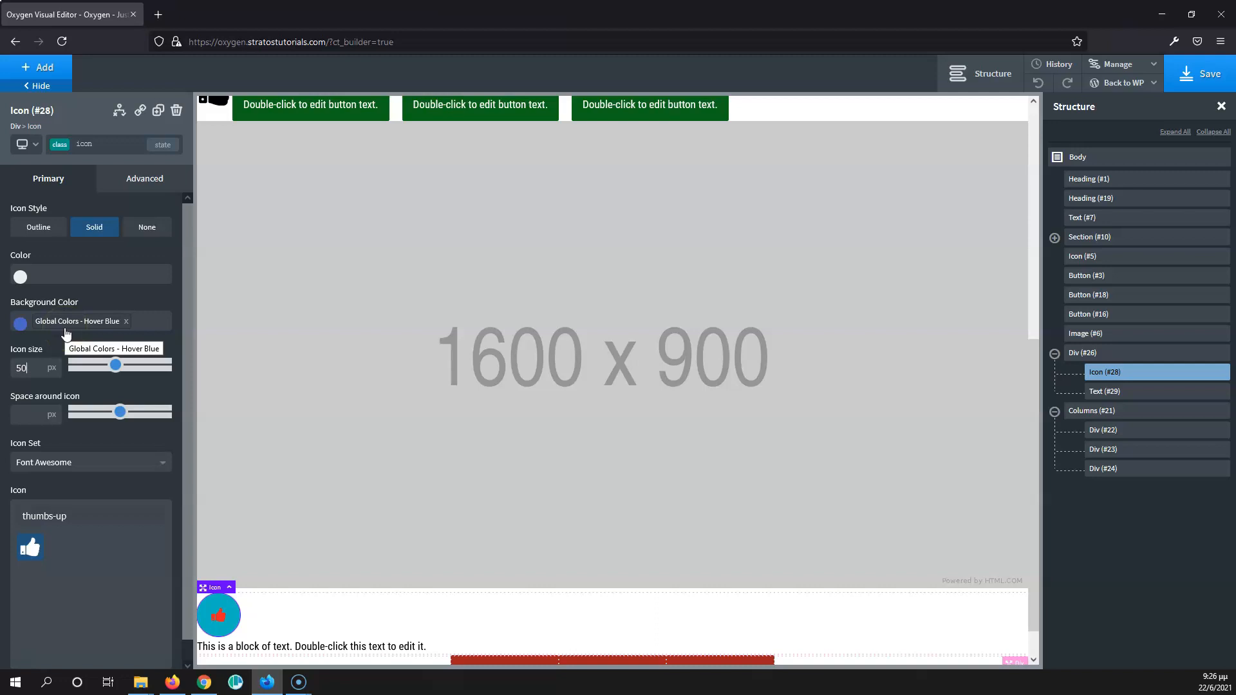
- Copy the styles of the thumbs-up icon's ID selector into its icon class
click(109, 146)
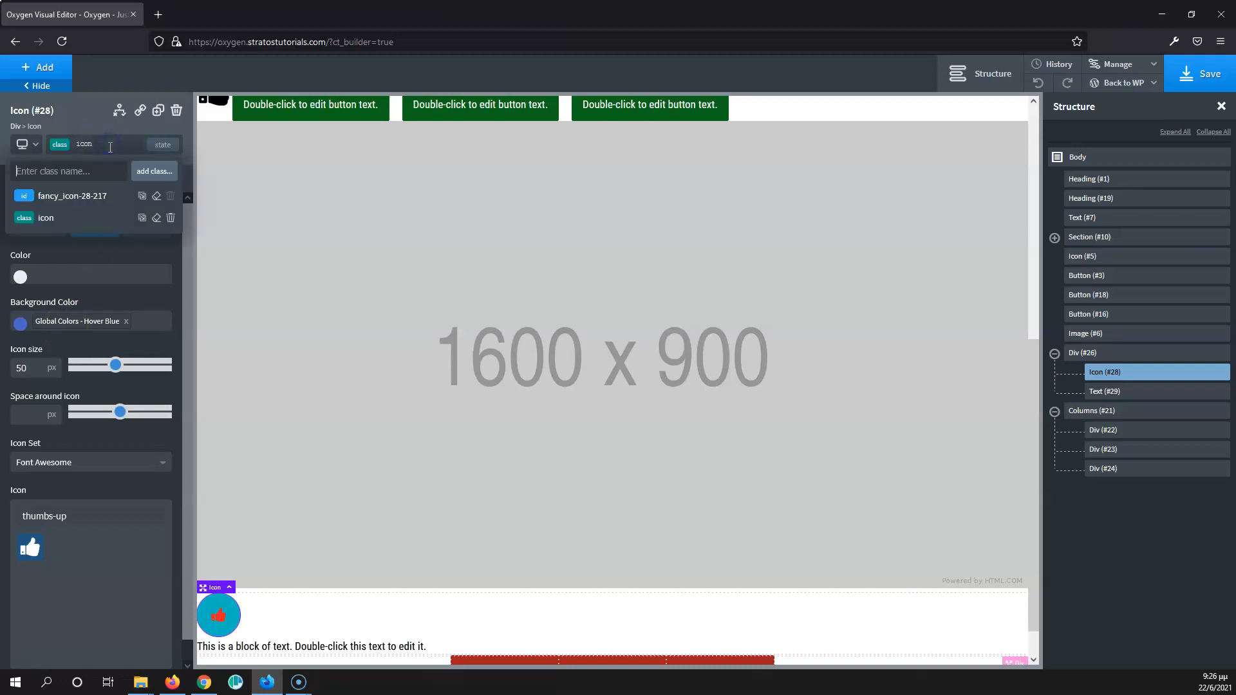
click(142, 196)
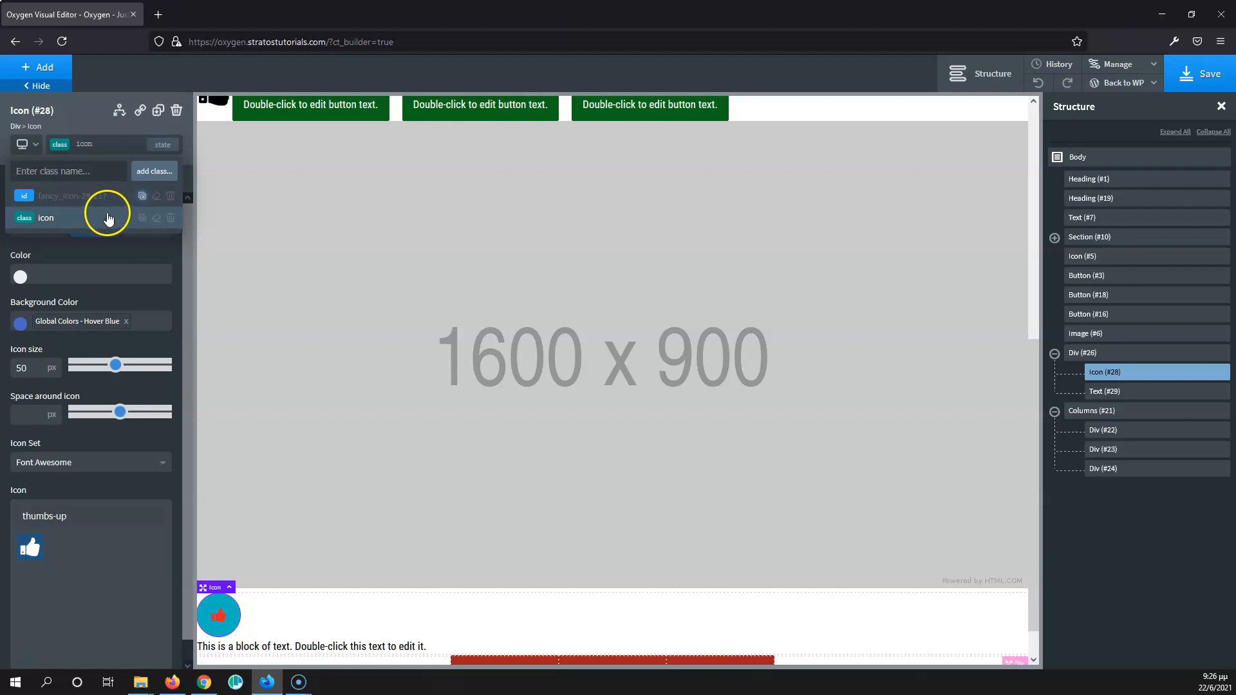
click(63, 221)
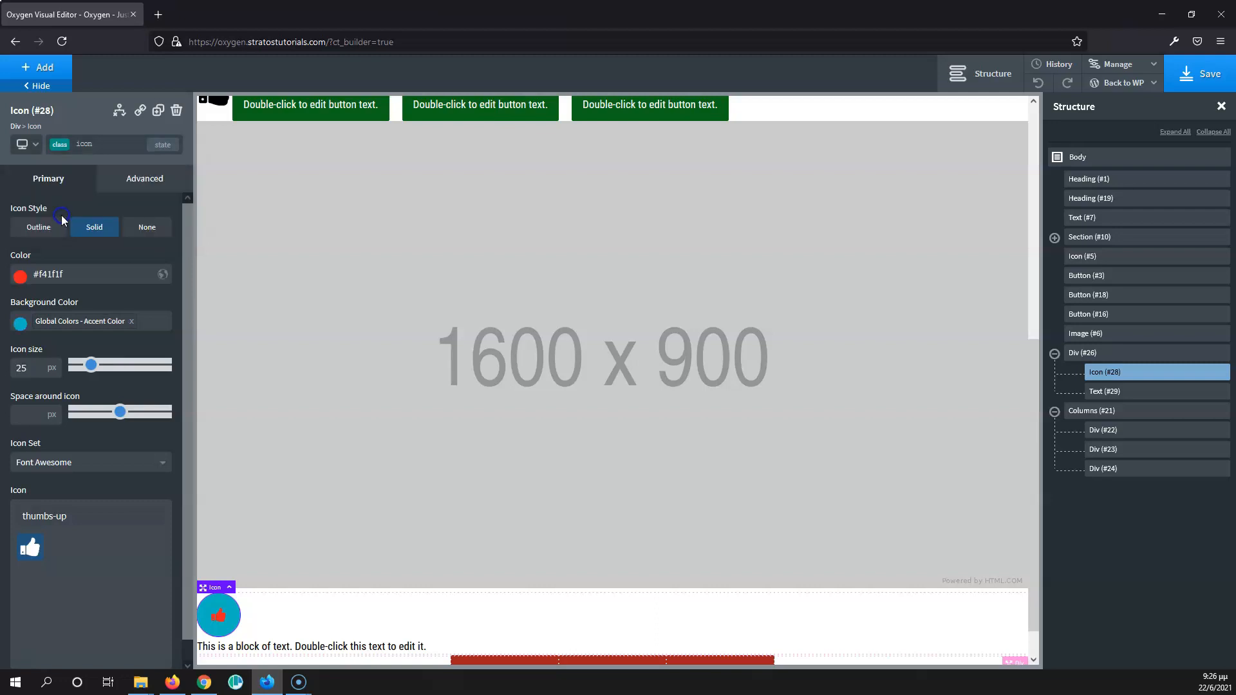
- Change the icon class color to #ad5a5a and delete all styles from the thumbs-up icon's ID selector
click(21, 281)
mouse_move(47, 337)
mouse_down()
mouse_move(69, 326)
mouse_move(47, 359)
mouse_move(25, 359)
mouse_move(61, 320)
mouse_up()
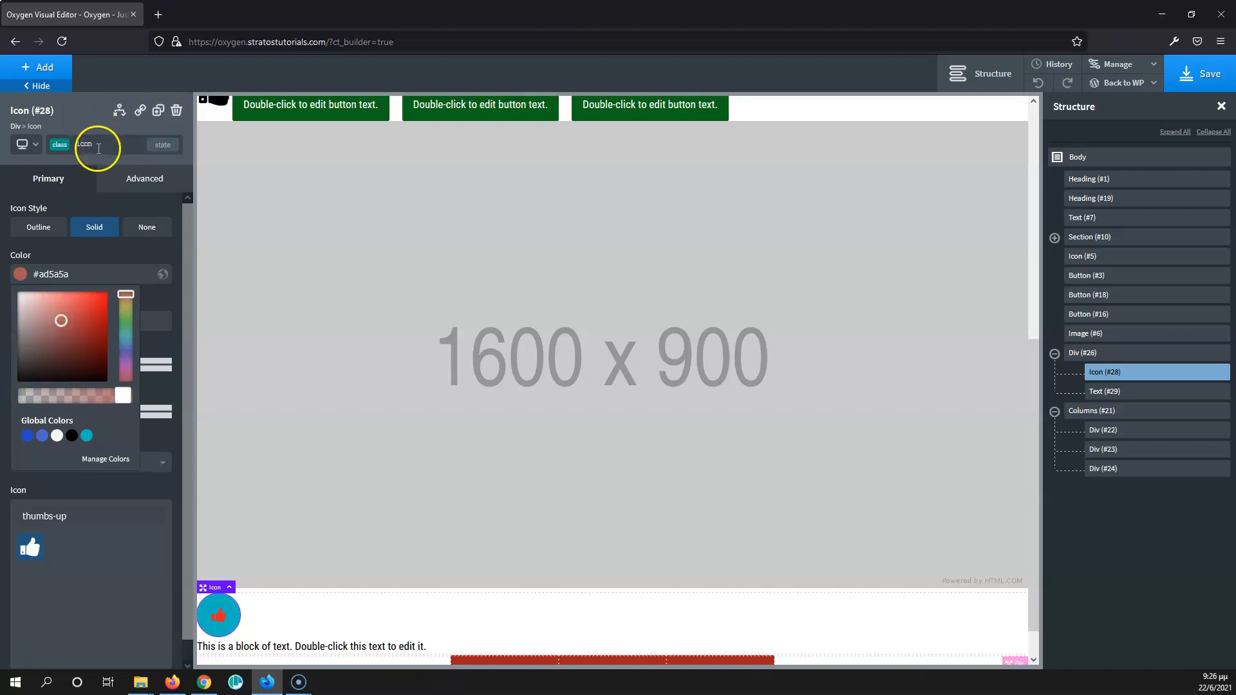
click(99, 147)
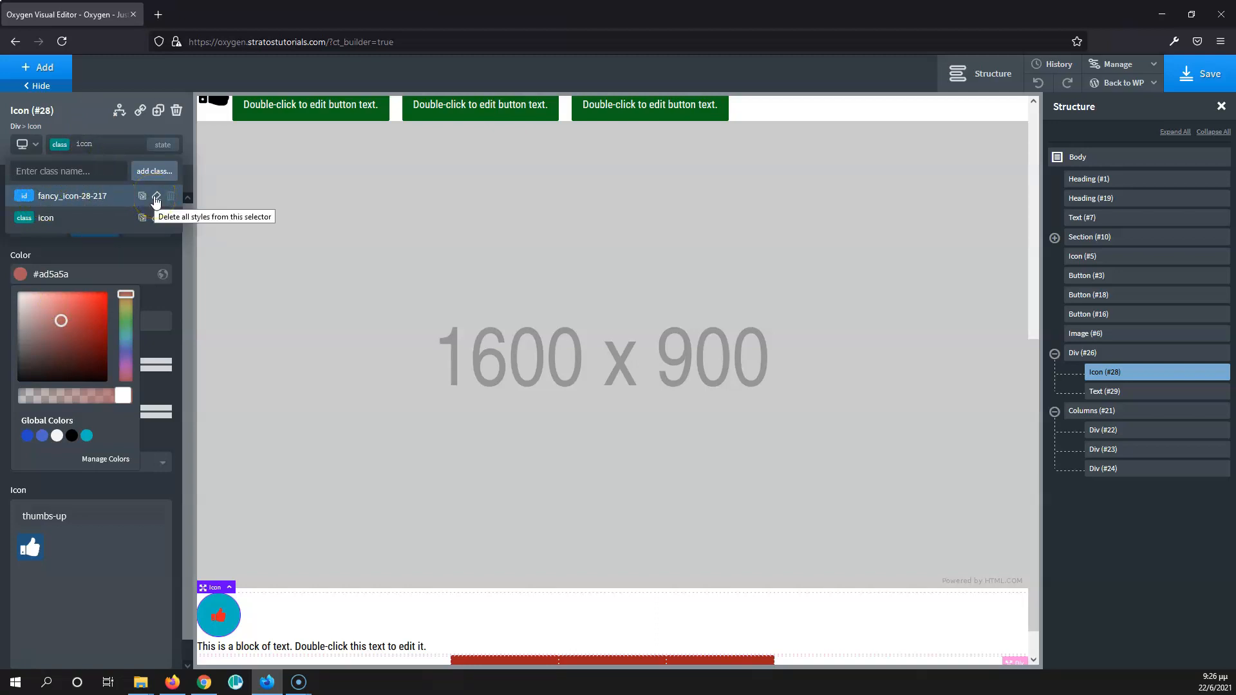
click(155, 197)
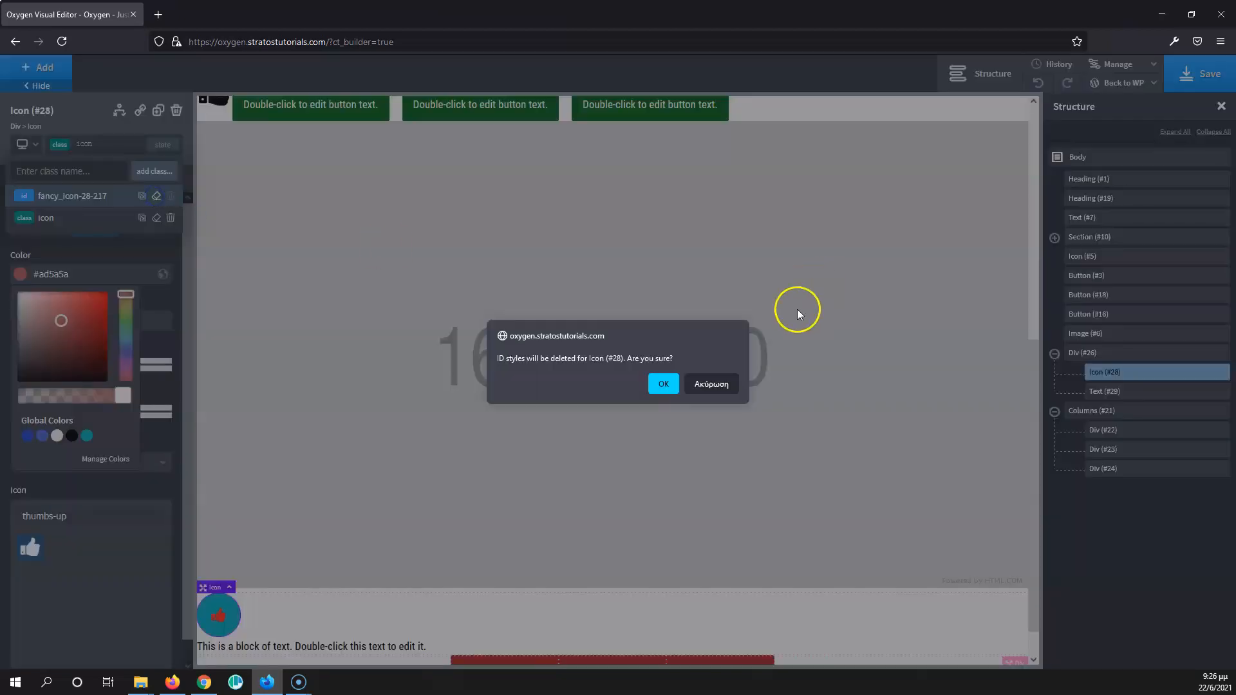
click(666, 384)
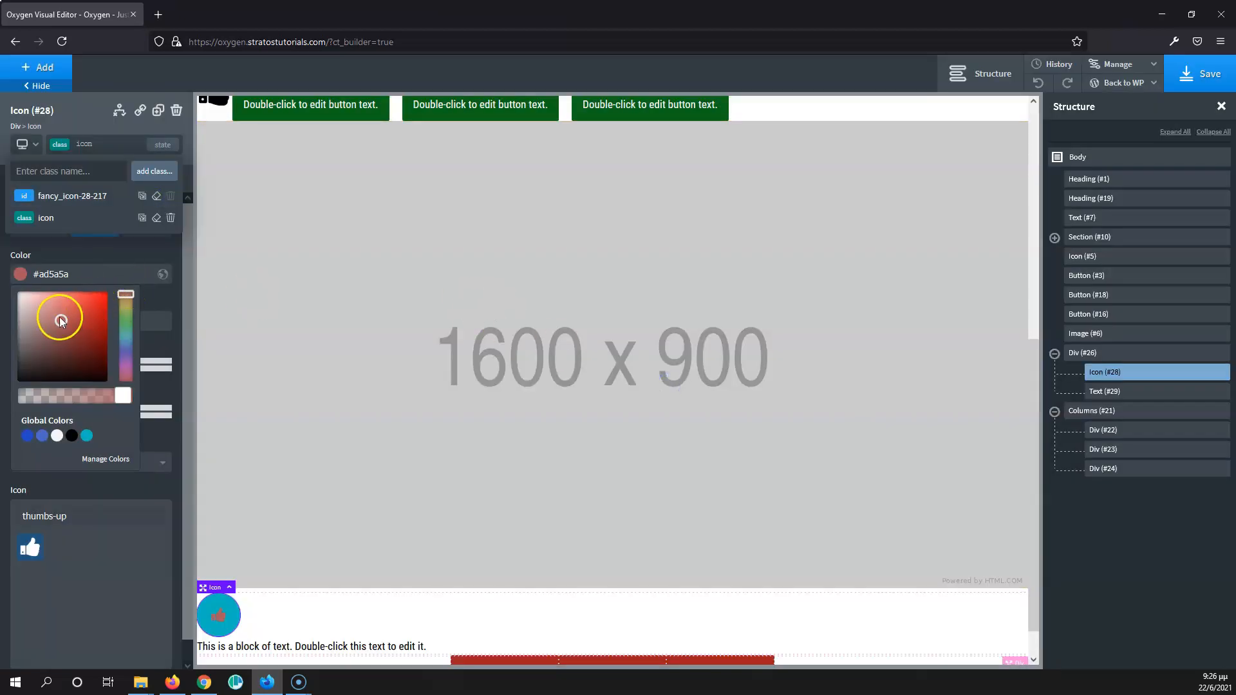
- Set the icon color in the icon class to green #6cb295
click(72, 221)
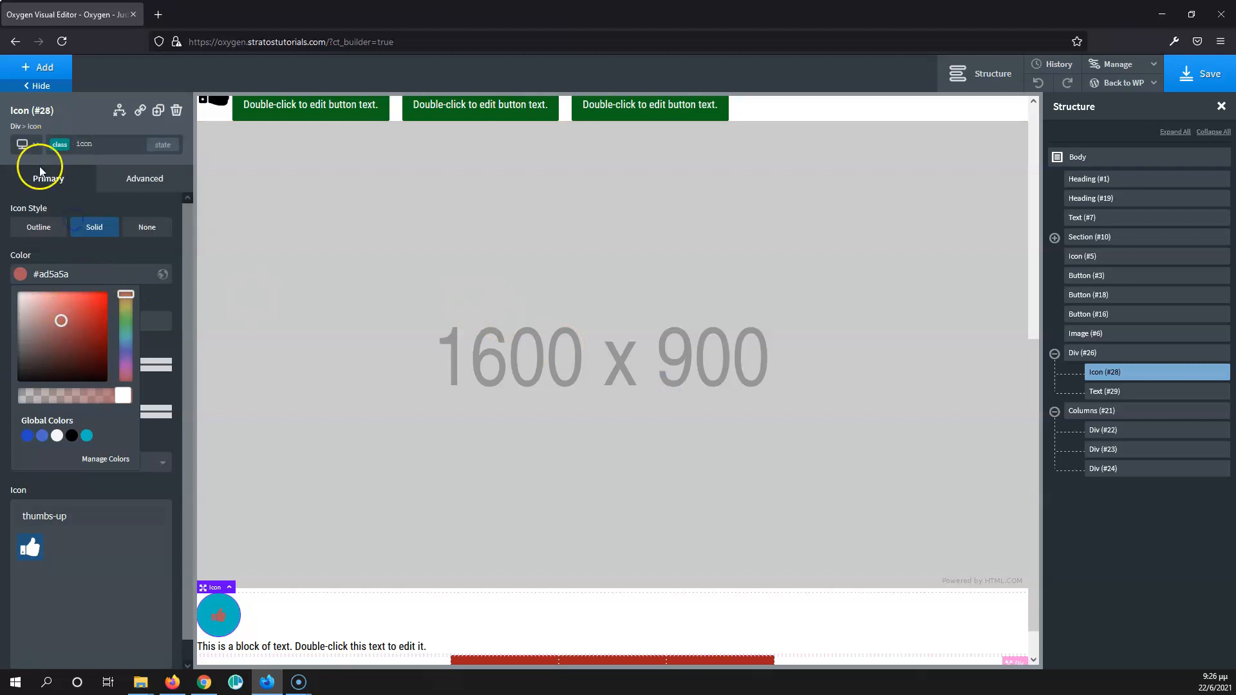
mouse_move(61, 321)
mouse_down()
mouse_move(68, 331)
mouse_move(98, 302)
mouse_move(52, 370)
mouse_move(79, 354)
mouse_move(52, 373)
mouse_up()
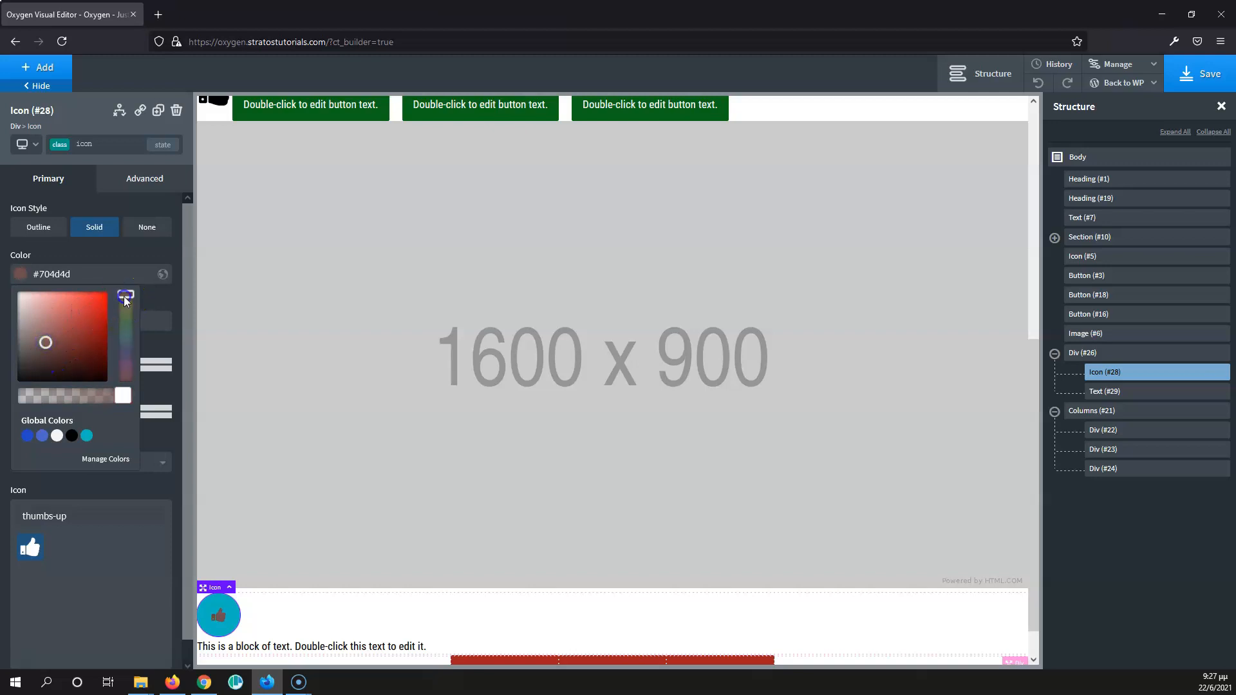
drag(125, 294, 125, 331)
click(42, 340)
mouse_move(43, 340)
mouse_down()
mouse_move(93, 312)
mouse_move(62, 330)
mouse_move(52, 318)
mouse_up()
click(81, 254)
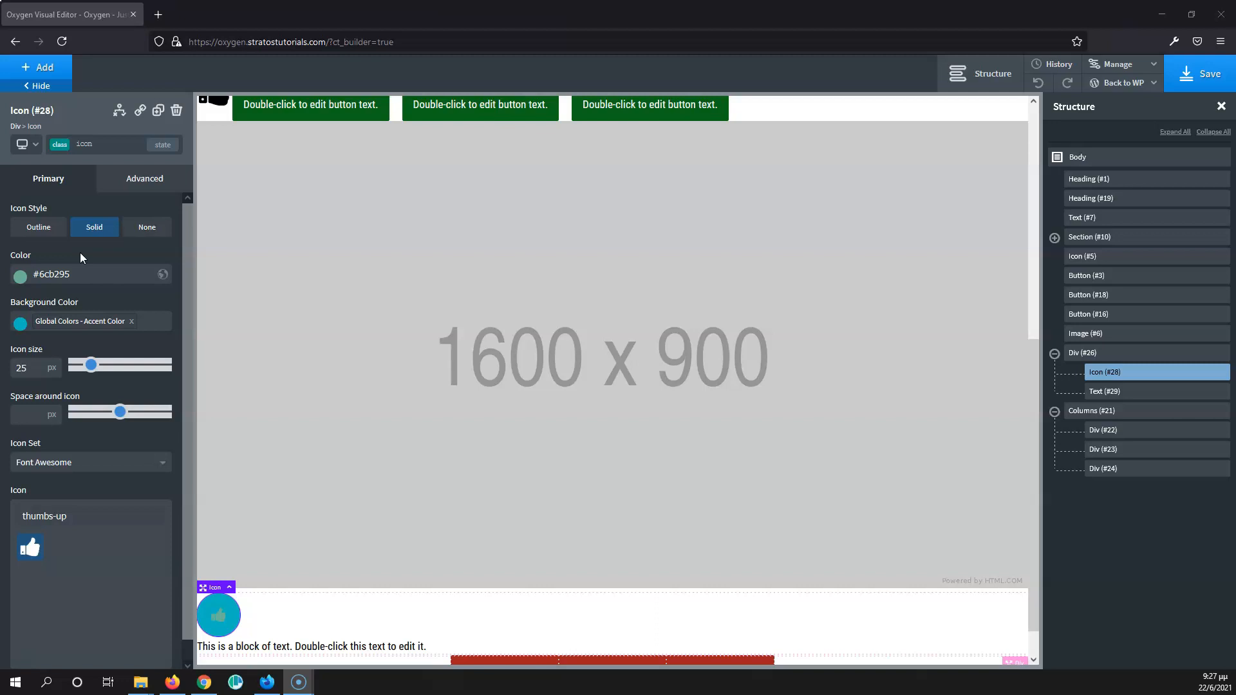
- Open the list of selectors attached to the thumbs-up icon
click(123, 146)
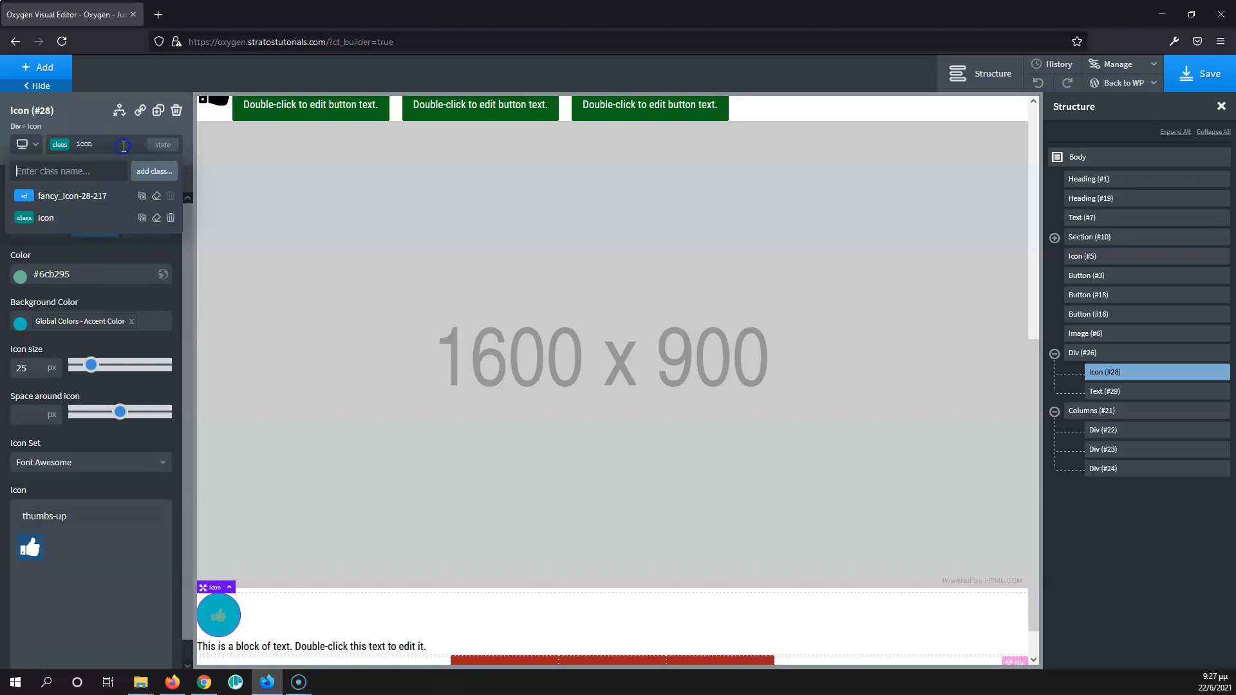